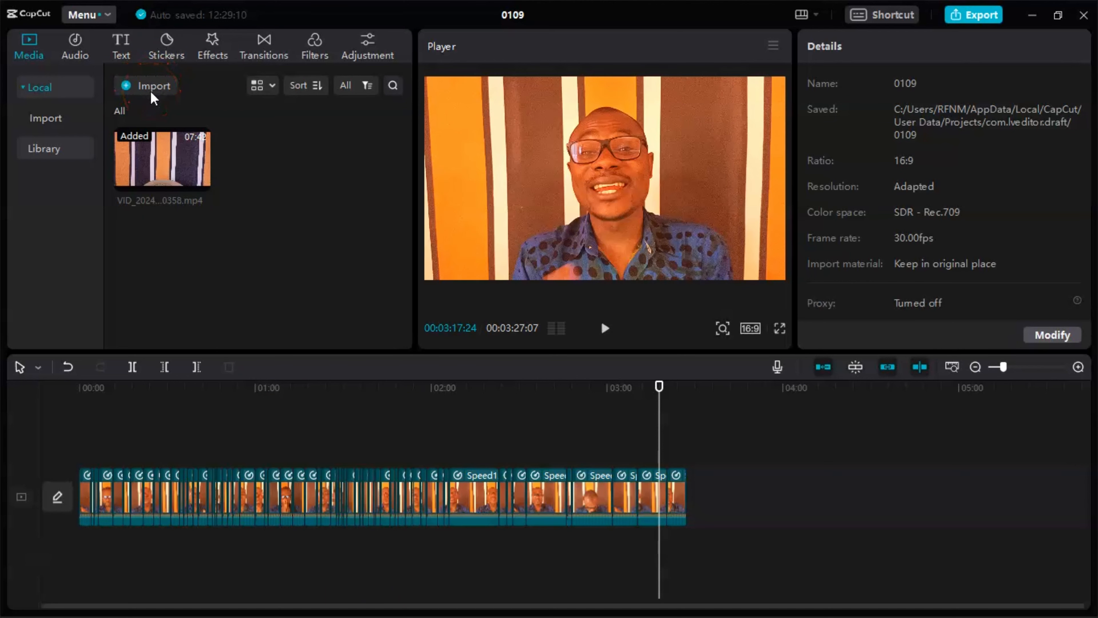
{"action": "left_click", "coordinate": [154, 92]}
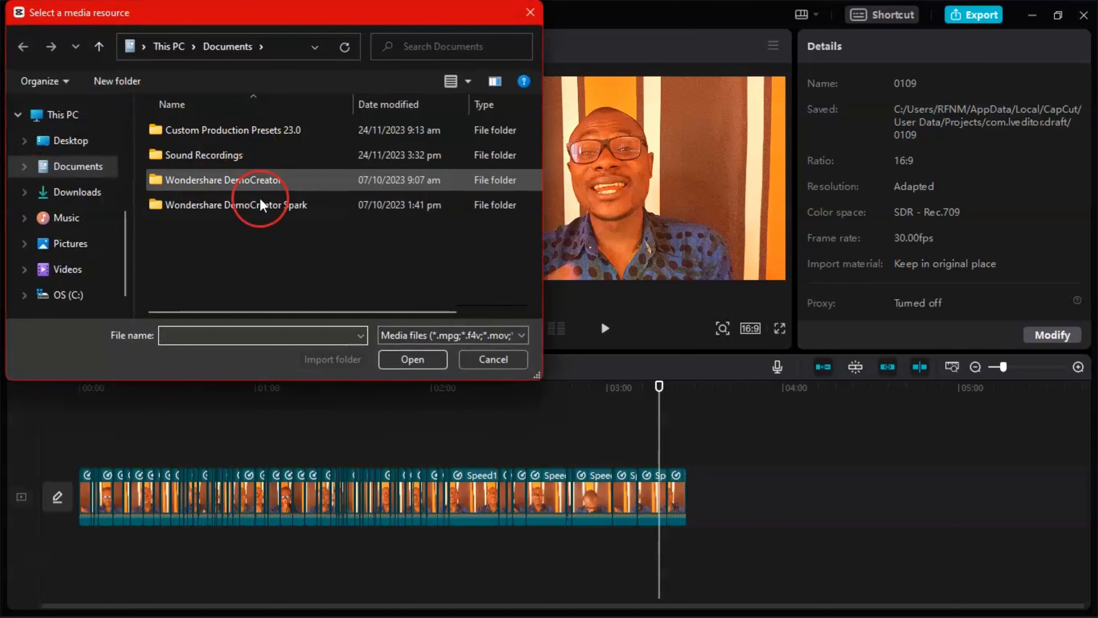
{"action": "left_click", "coordinate": [69, 140]}
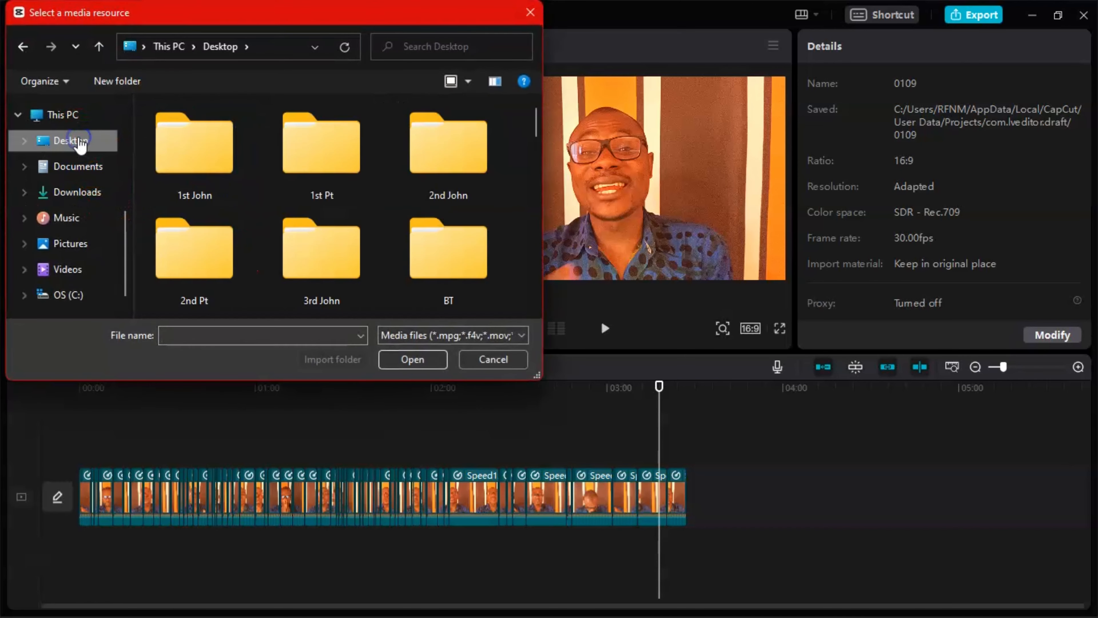
{"action": "left_click", "coordinate": [324, 182]}
{"action": "scroll", "coordinate": [348, 203], "scroll_direction": "down", "scroll_amount": 10}
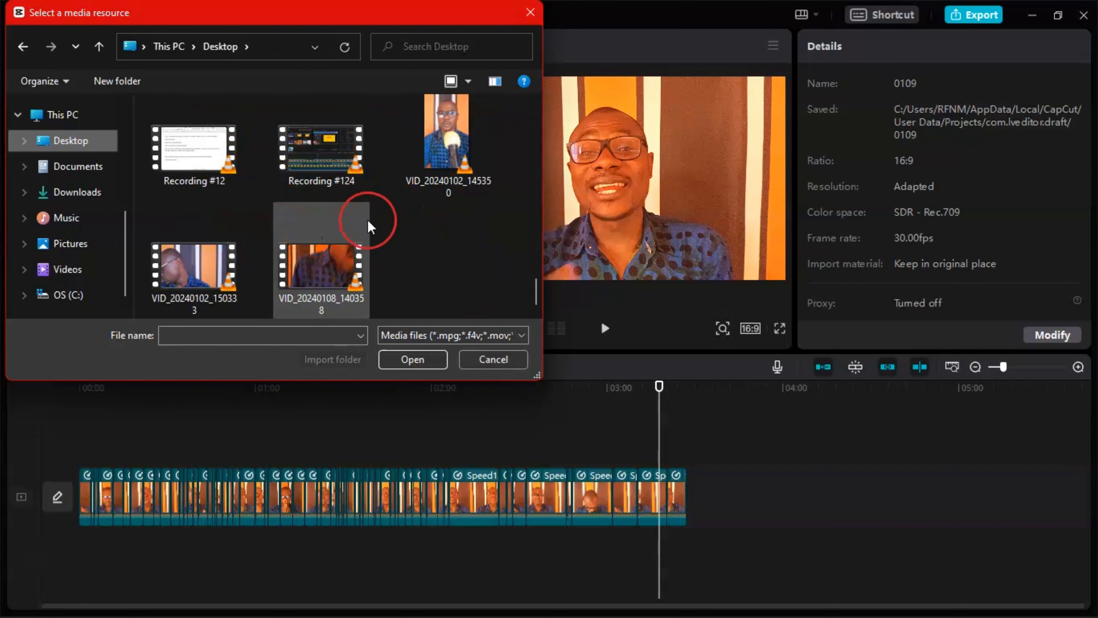
{"action": "left_click", "coordinate": [333, 262]}
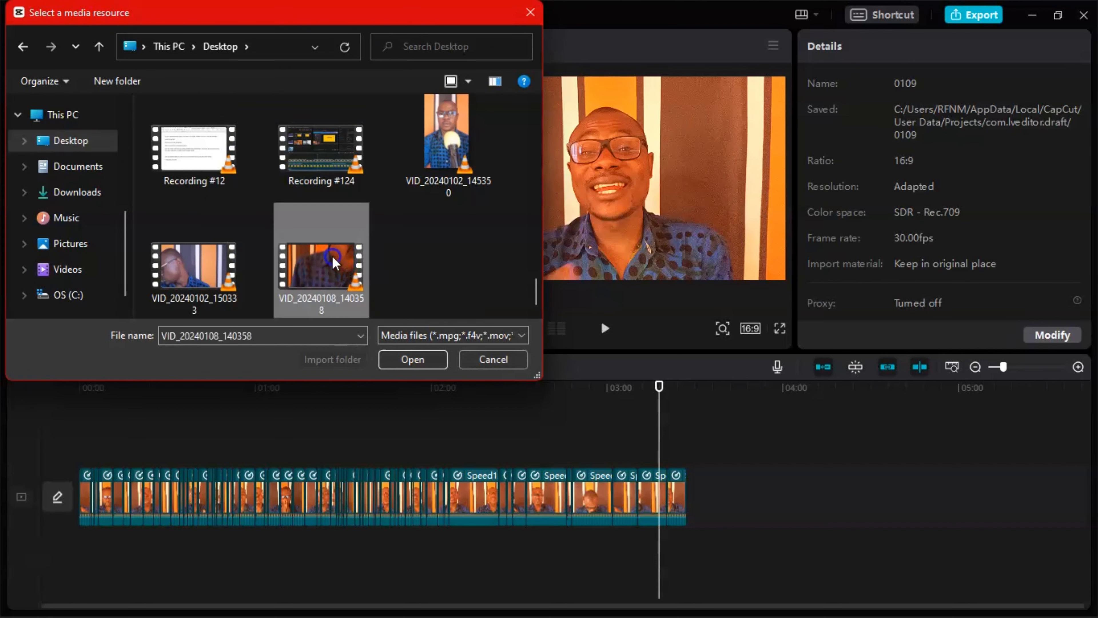
{"action": "left_click", "coordinate": [427, 361]}
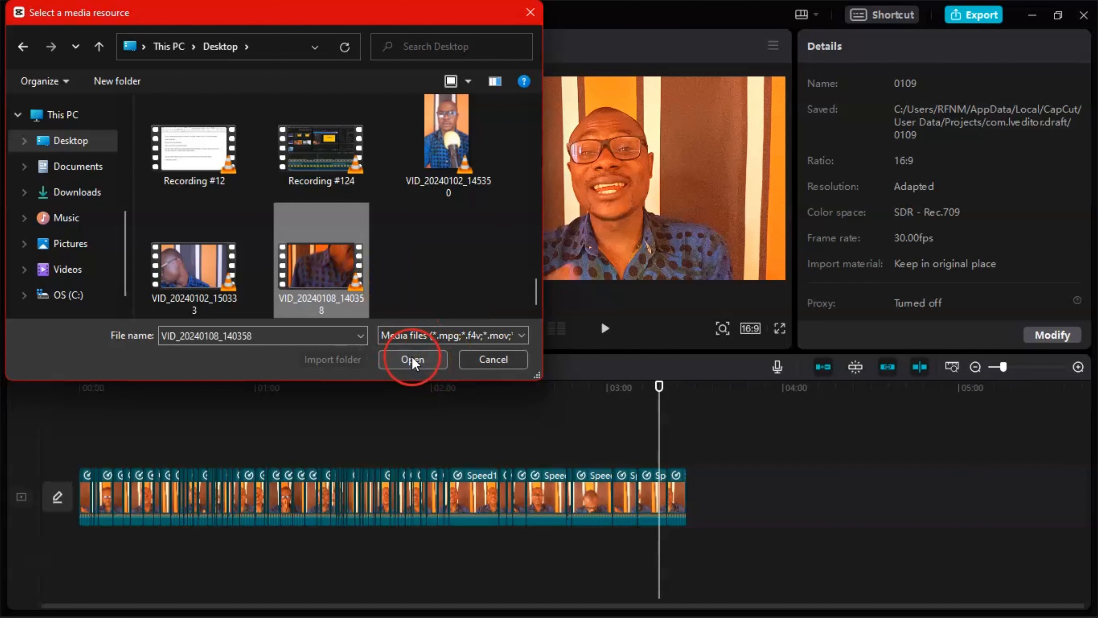
{"action": "left_click", "coordinate": [529, 13]}
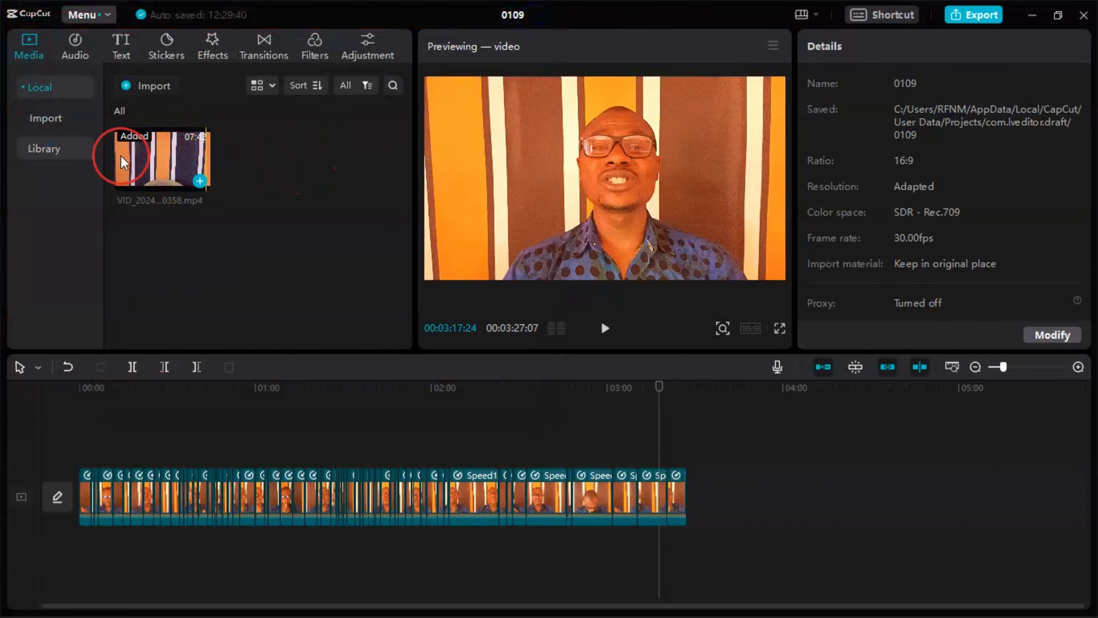
Place VID_20240108_140358.mp4 at the timeline start on a track above the edited clips, and delete that clip.
{"action": "left_click", "coordinate": [124, 163]}
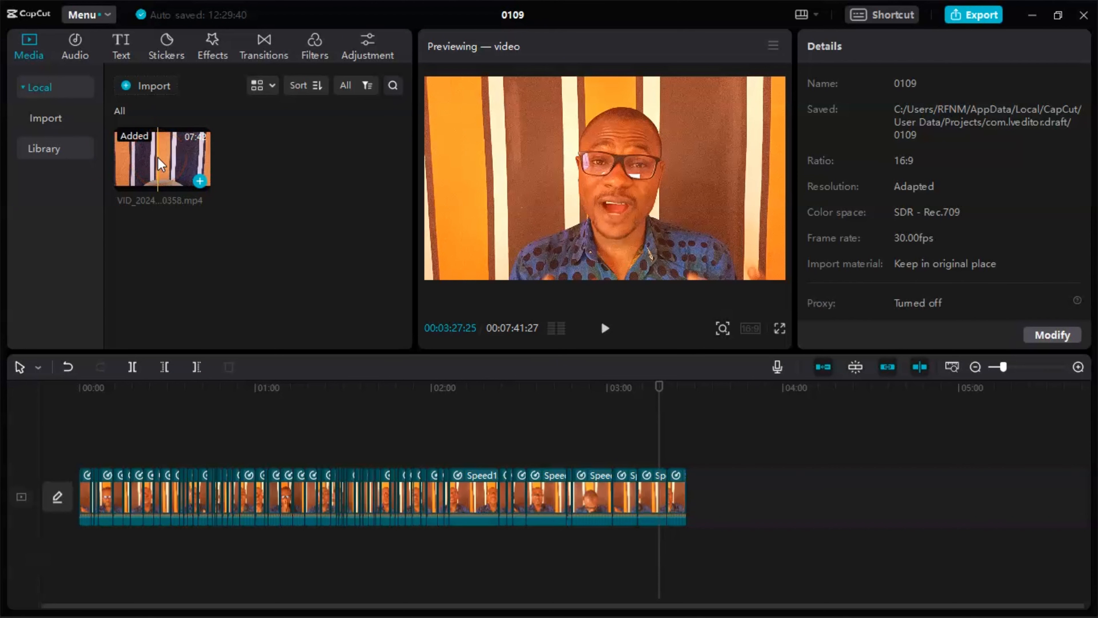
{"action": "left_click_drag", "start_coordinate": [151, 158], "coordinate": [86, 431]}
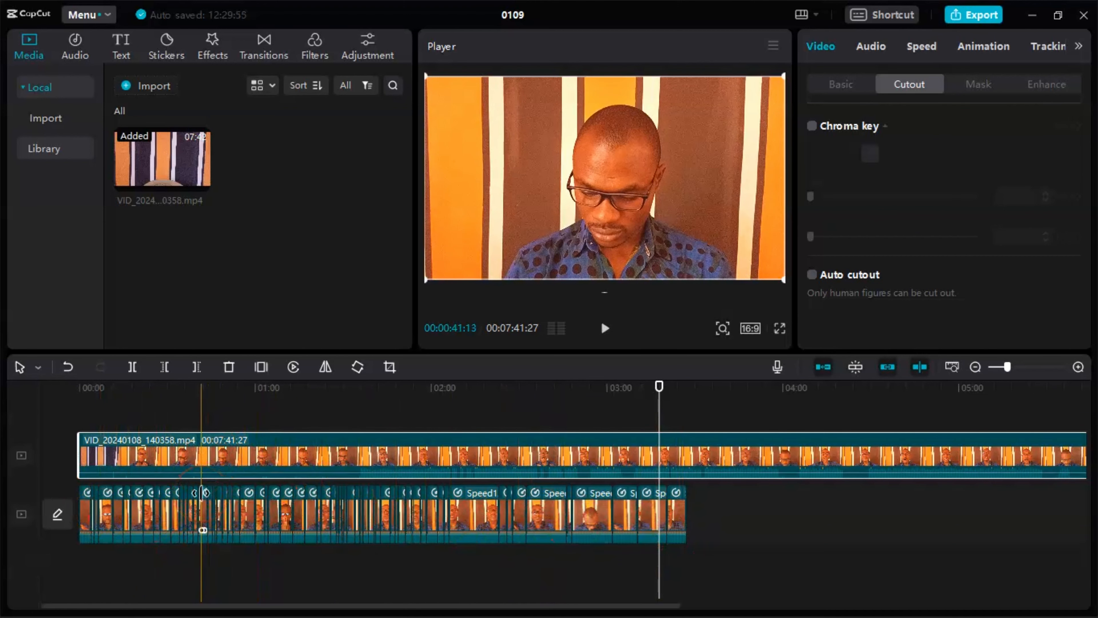
{"action": "right_click", "coordinate": [269, 453]}
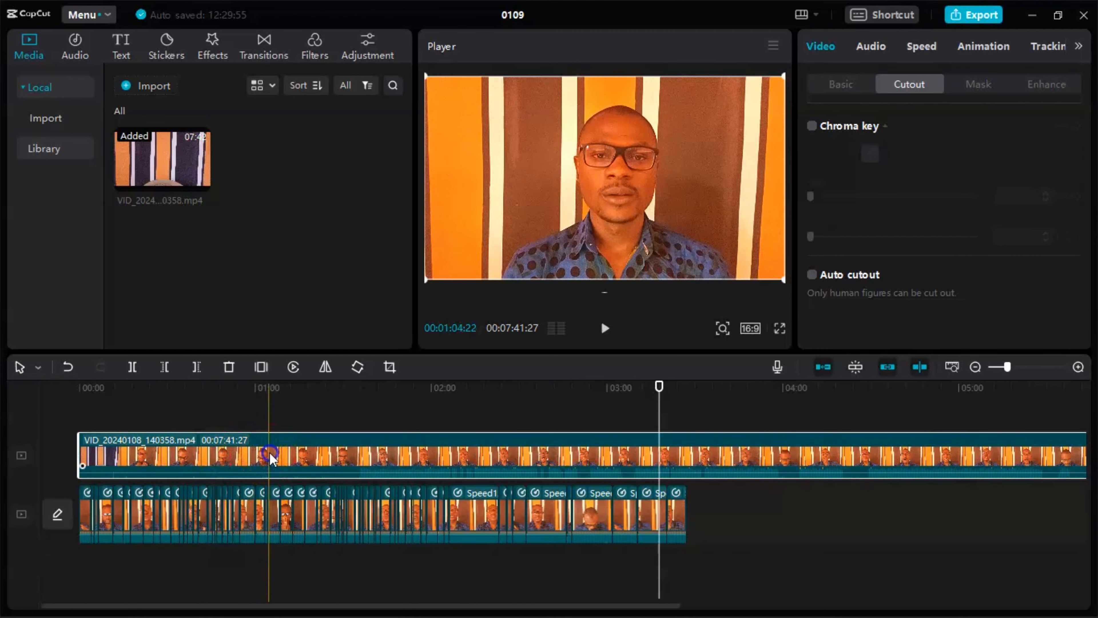
{"action": "left_click", "coordinate": [315, 436]}
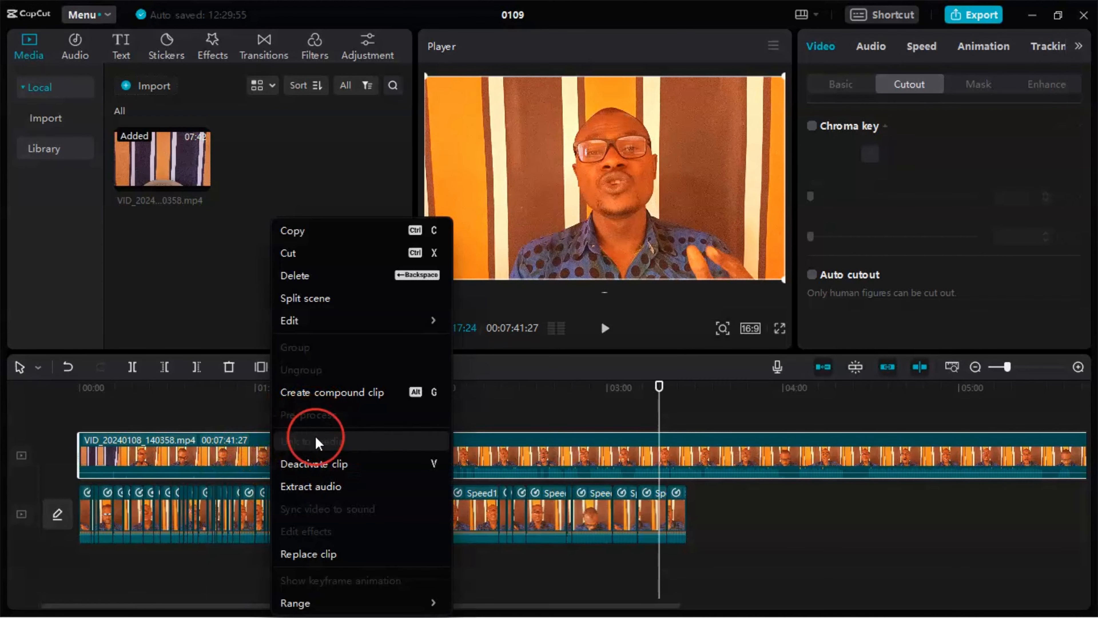
{"action": "left_click", "coordinate": [231, 458]}
{"action": "right_click", "coordinate": [230, 457]}
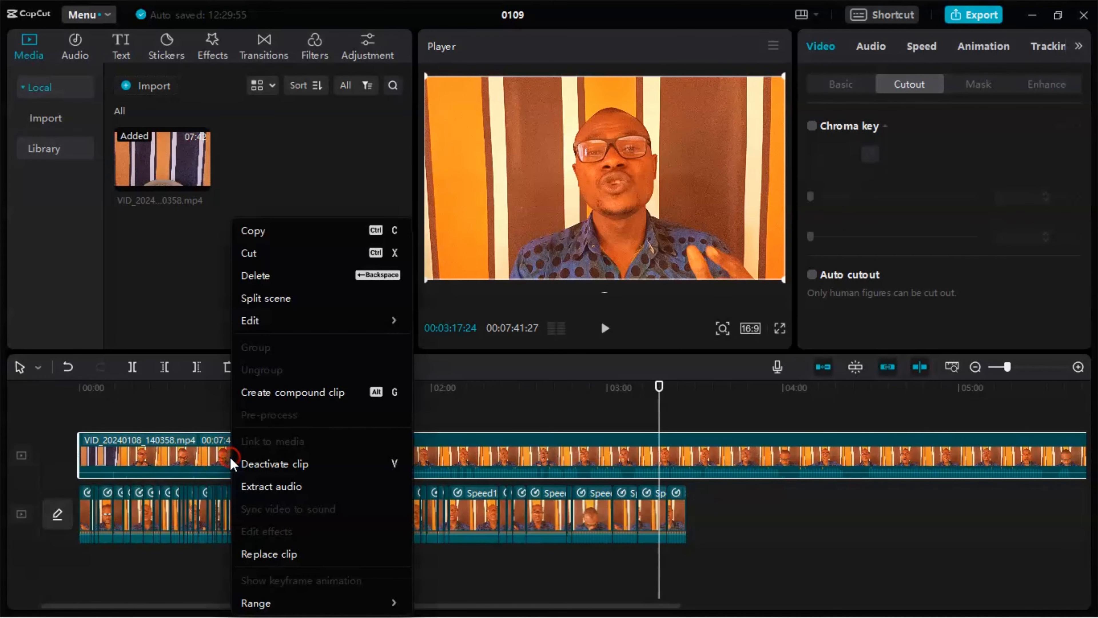
{"action": "left_click", "coordinate": [270, 276]}
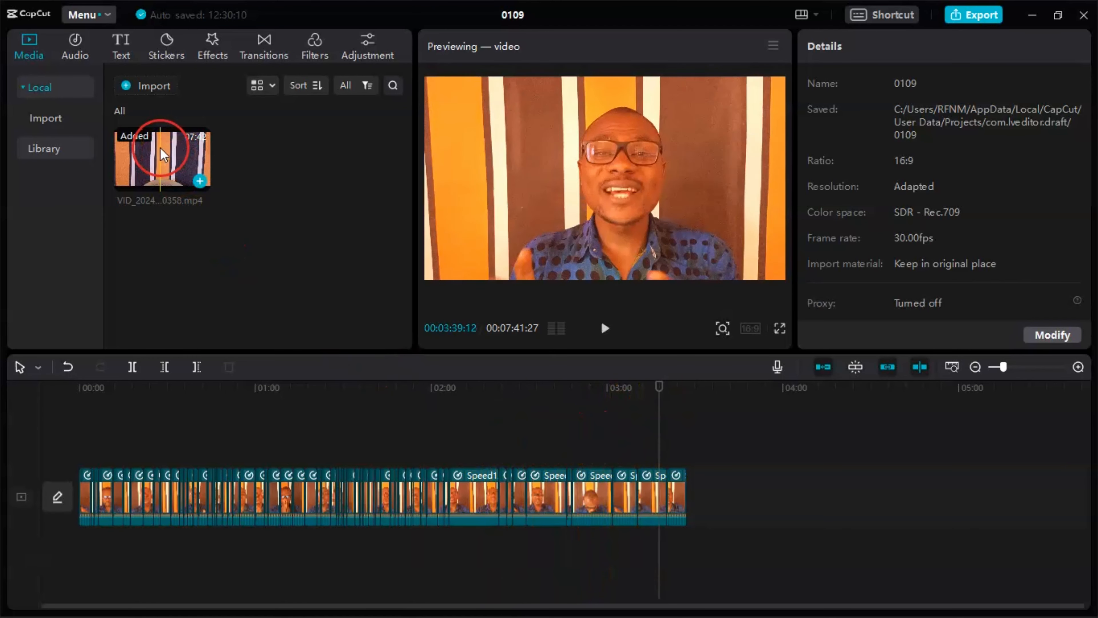
Add VID_20240108_140358.mp4 above the edited clips again with the canvas ratio at 16:9, and delete the added clip.
{"action": "left_click_drag", "start_coordinate": [167, 154], "coordinate": [86, 439]}
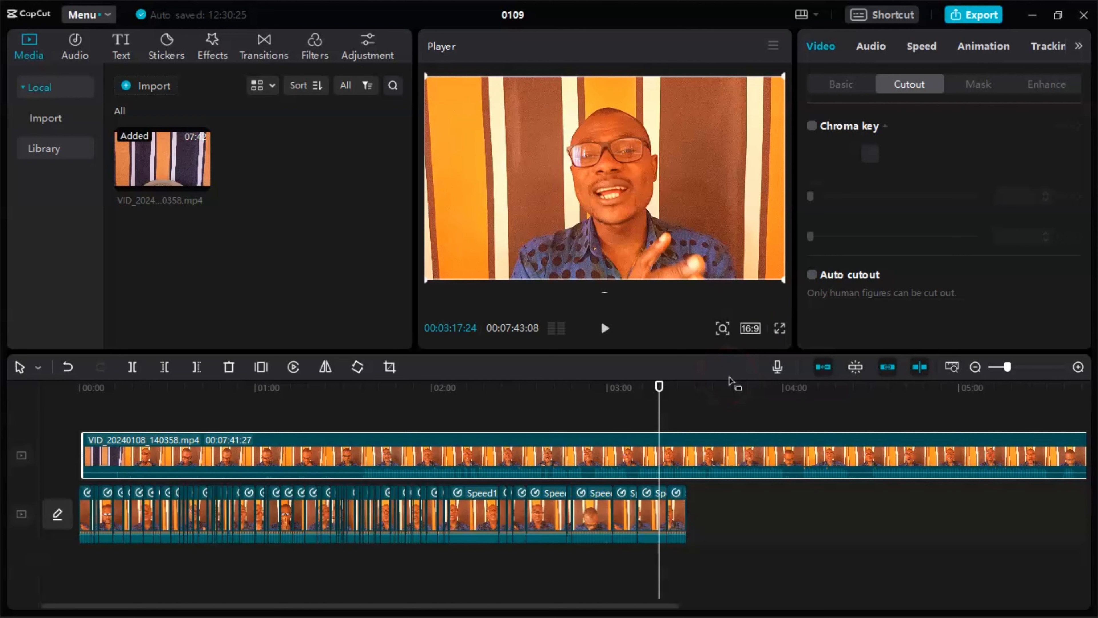
{"action": "left_click", "coordinate": [752, 330]}
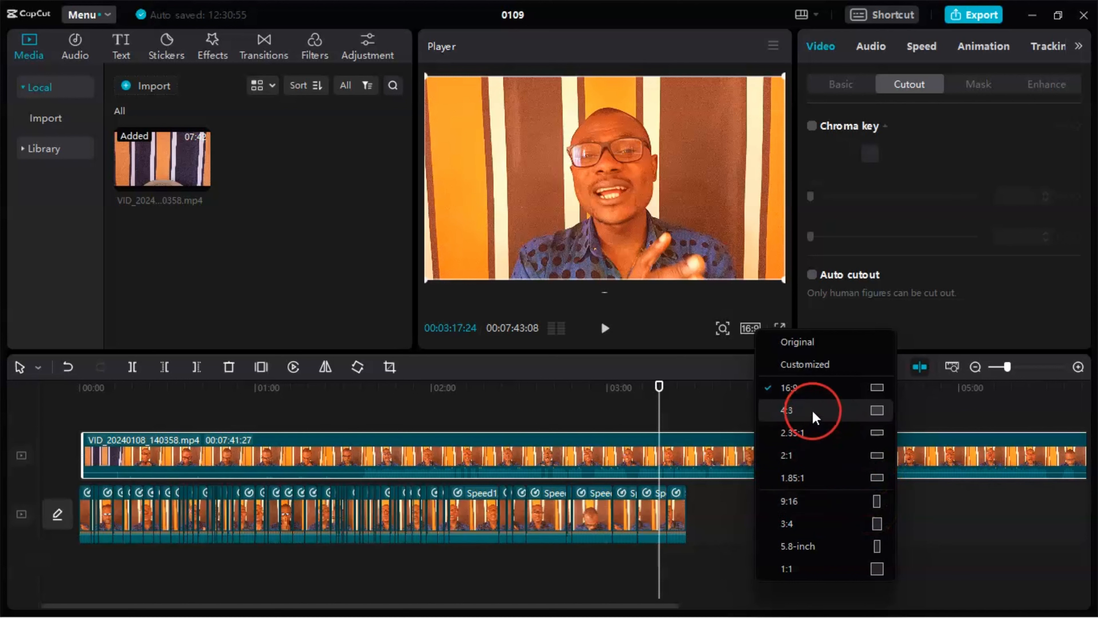
{"action": "left_click", "coordinate": [821, 387]}
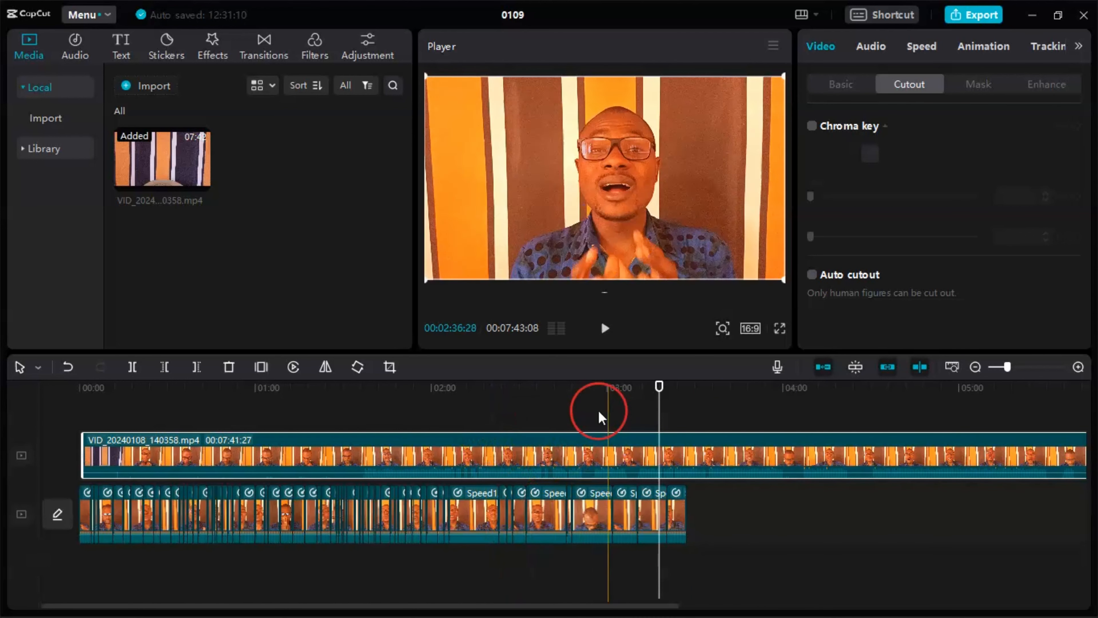
{"action": "right_click", "coordinate": [539, 464]}
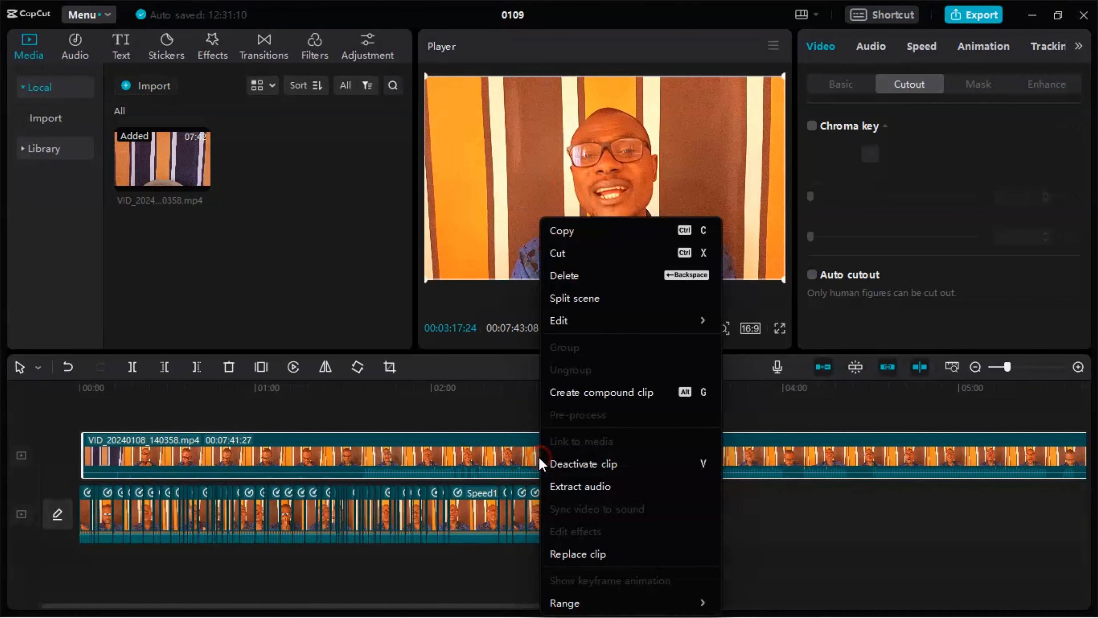
{"action": "left_click", "coordinate": [567, 271]}
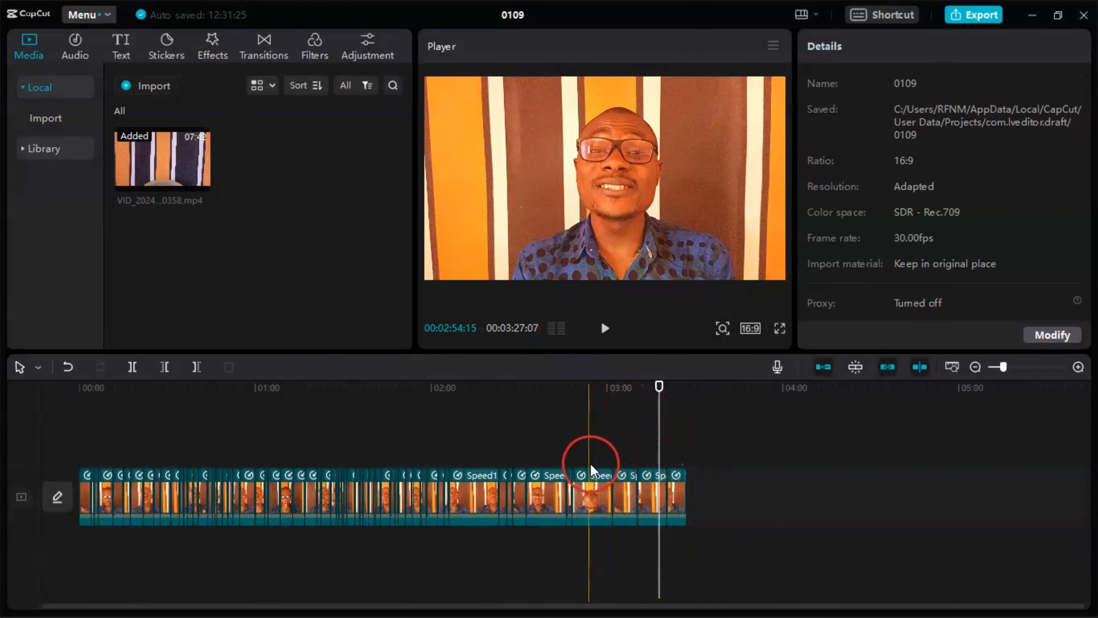
Place VID_20240108_140358.mp4 from the local media on a new track above the edited clips, starting at the timeline's beginning.
{"action": "key", "text": "ctrl+z"}
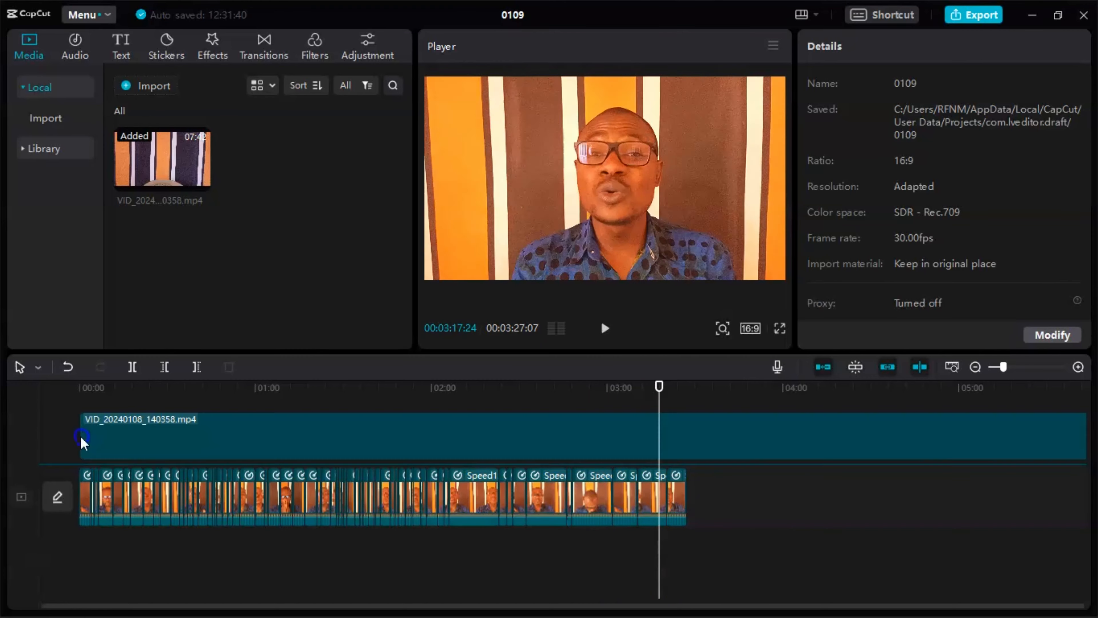
{"action": "left_click", "coordinate": [82, 443]}
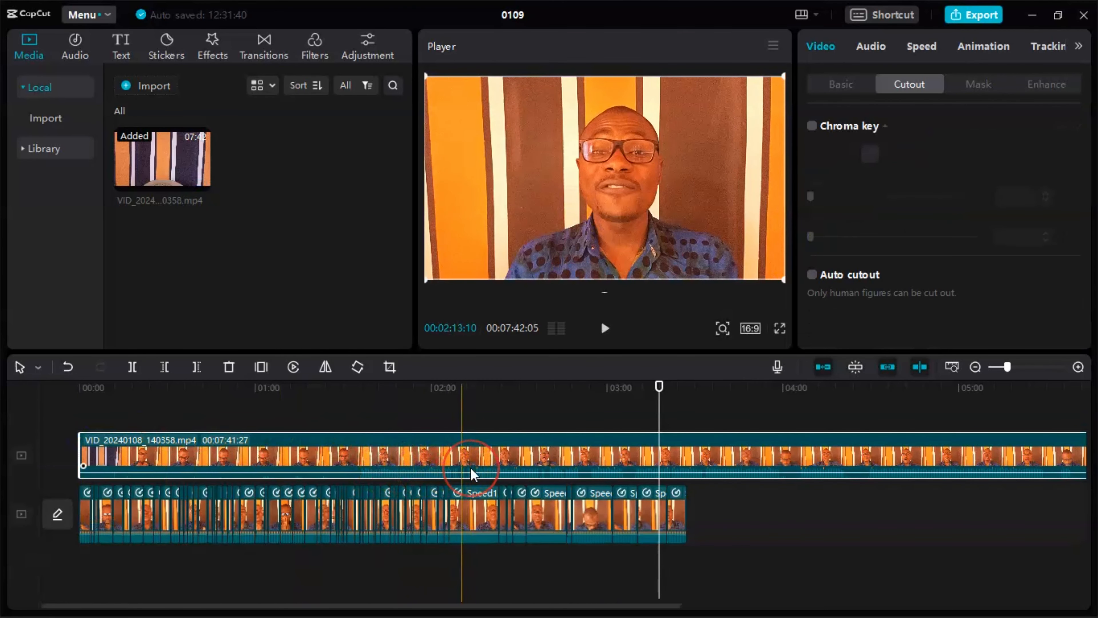
Set the normal playback speed of the VID_20240108_140358.mp4 clip on the upper track to 1.1x.
{"action": "scroll", "coordinate": [459, 473], "scroll_direction": "right", "scroll_amount": 10}
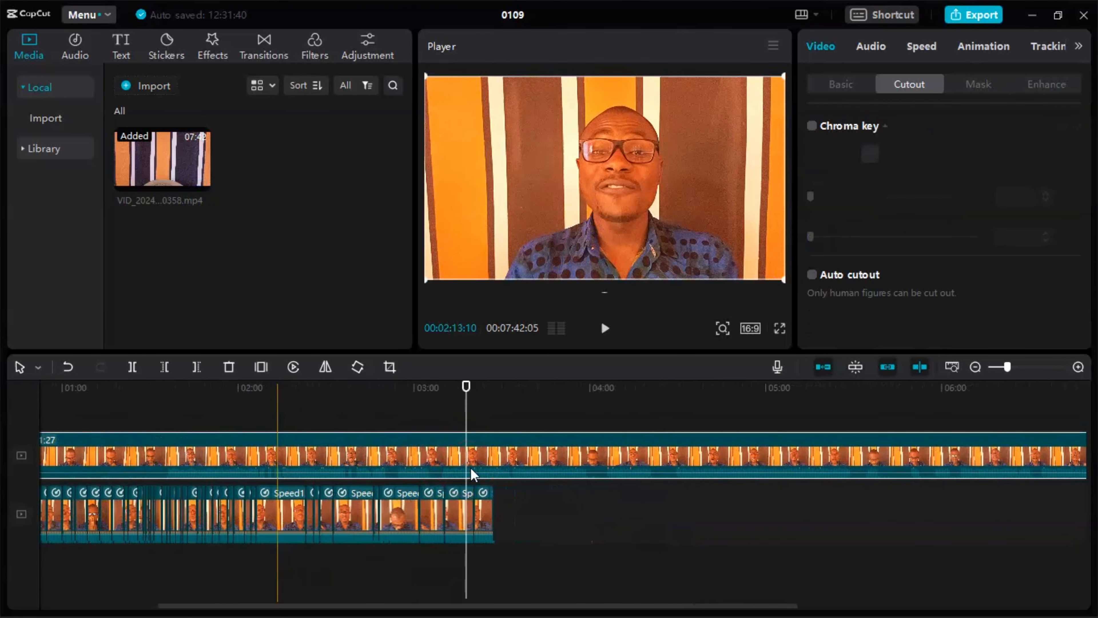
{"action": "left_click", "coordinate": [1078, 367]}
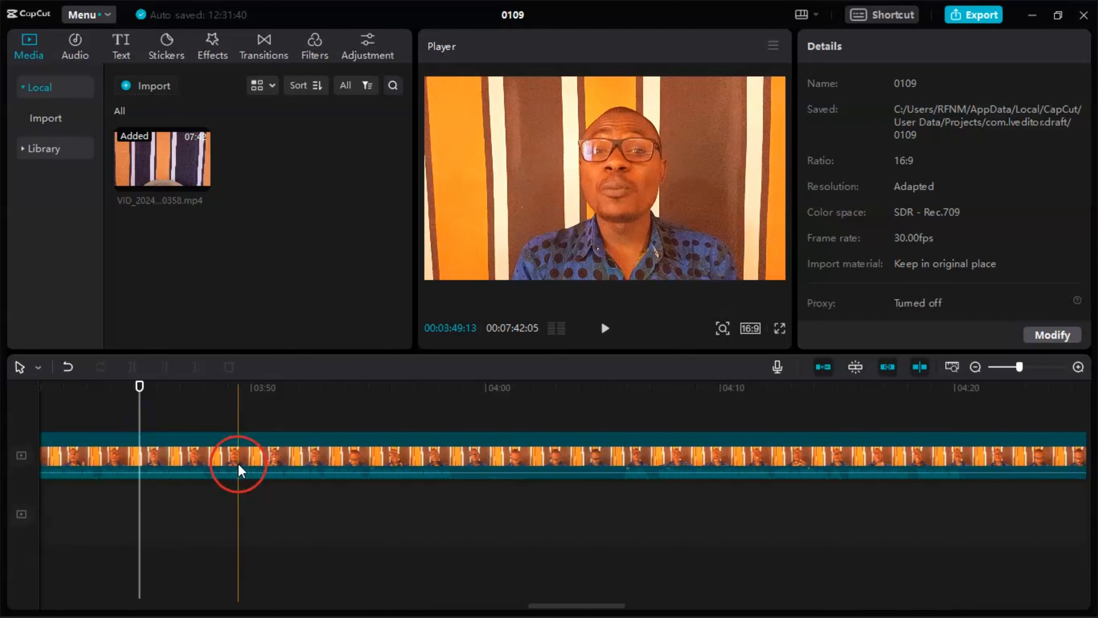
{"action": "left_click", "coordinate": [237, 464]}
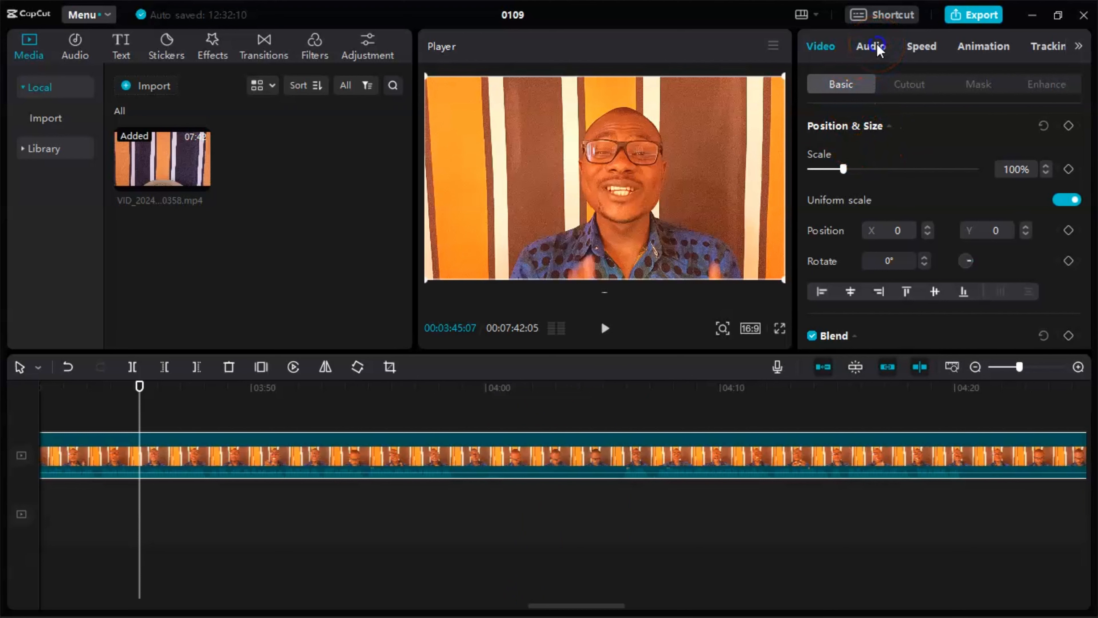
{"action": "left_click", "coordinate": [925, 47]}
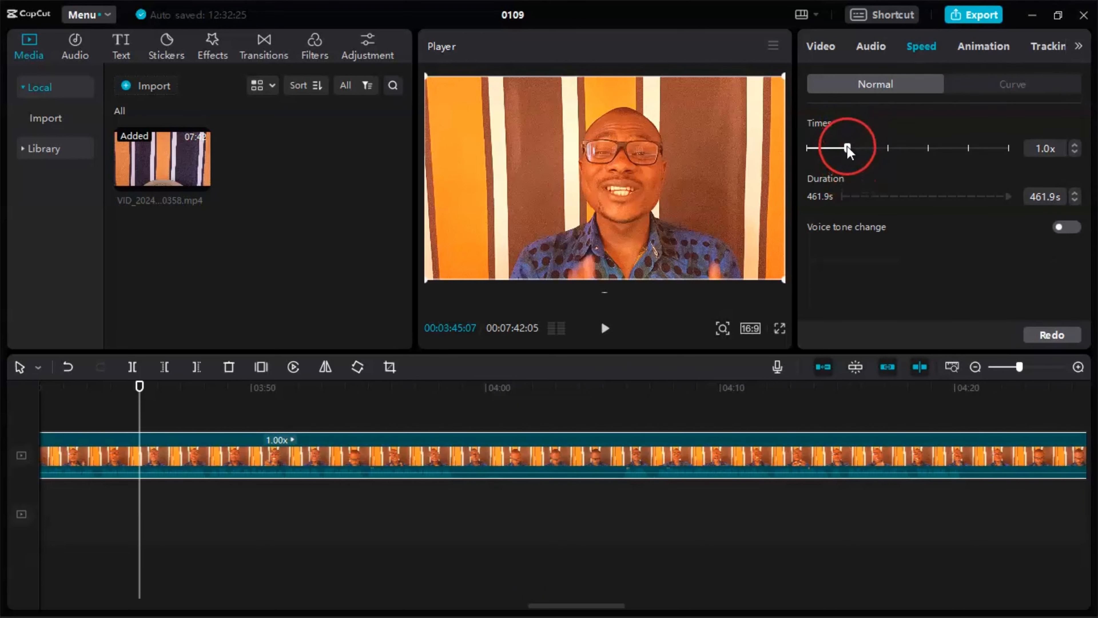
{"action": "left_click_drag", "start_coordinate": [852, 151], "coordinate": [855, 152]}
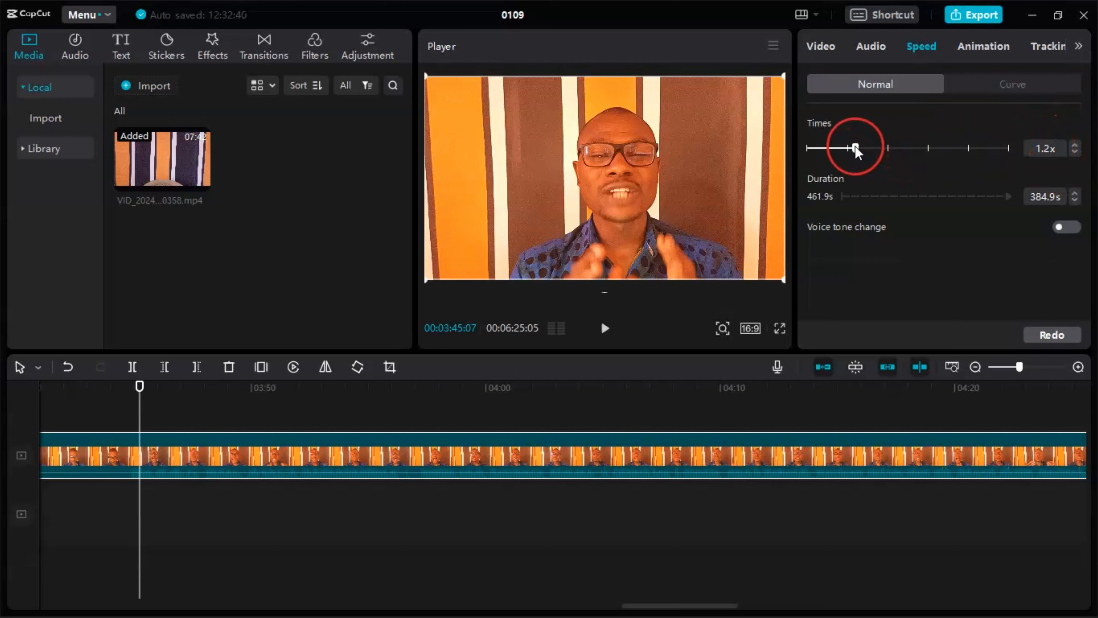
{"action": "left_click_drag", "start_coordinate": [855, 147], "coordinate": [854, 148]}
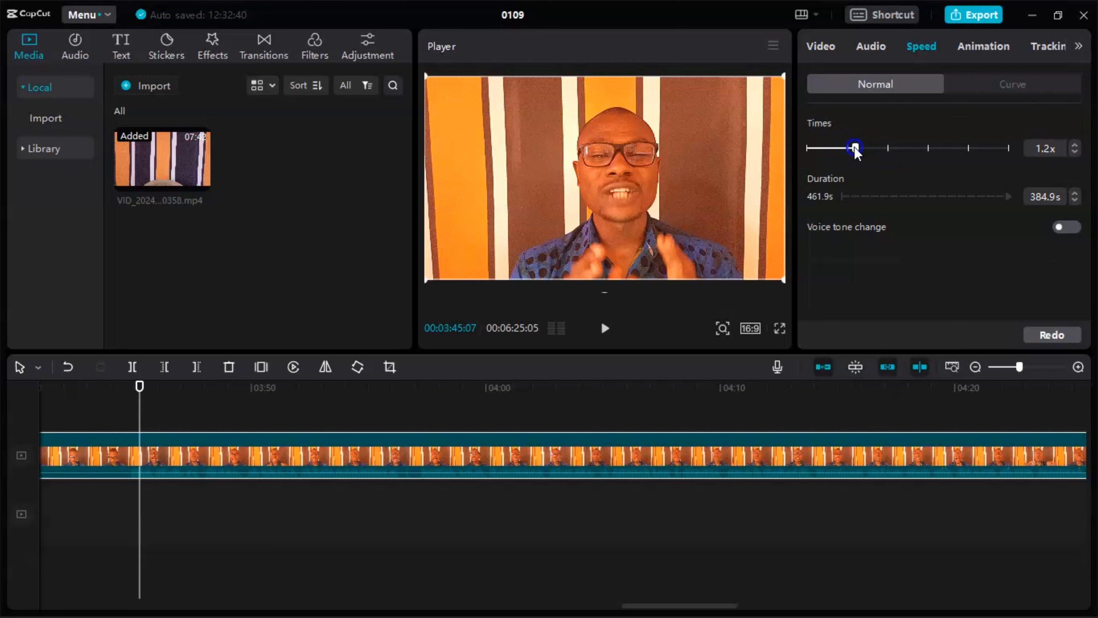
{"action": "left_click_drag", "start_coordinate": [855, 148], "coordinate": [854, 149]}
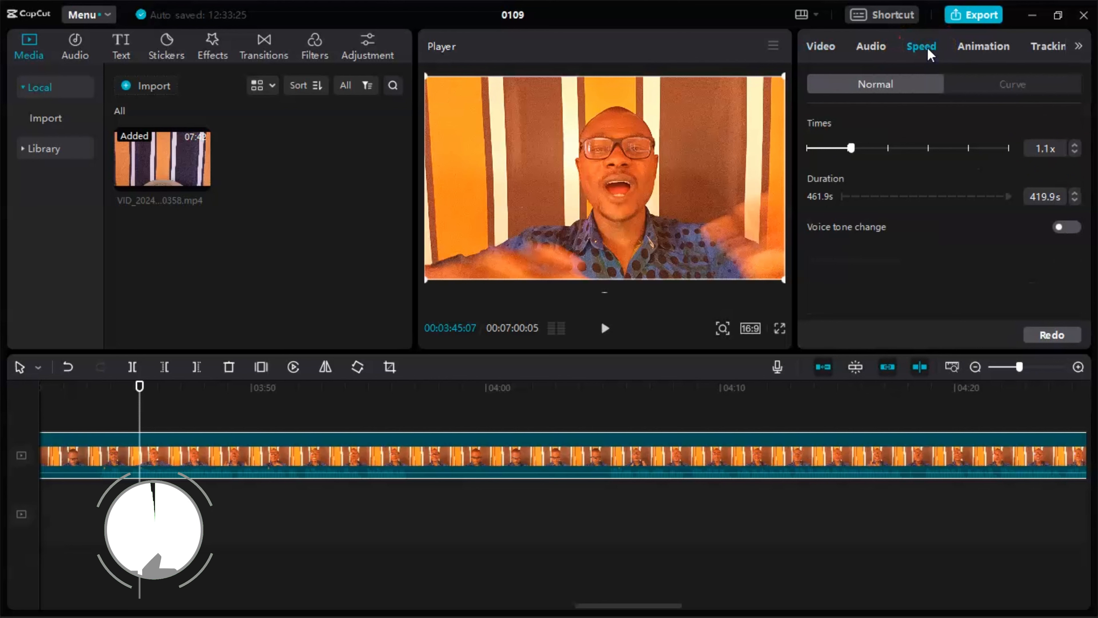
Raise the upper-track clip's audio volume to 10.0 dB.
{"action": "left_click", "coordinate": [868, 53]}
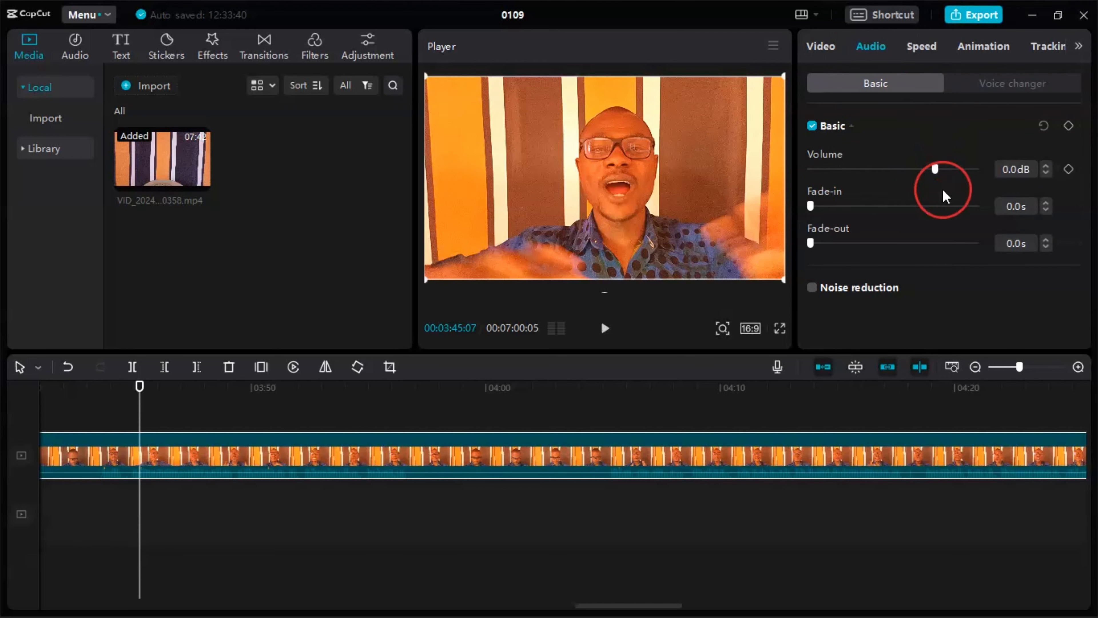
{"action": "left_click", "coordinate": [935, 168]}
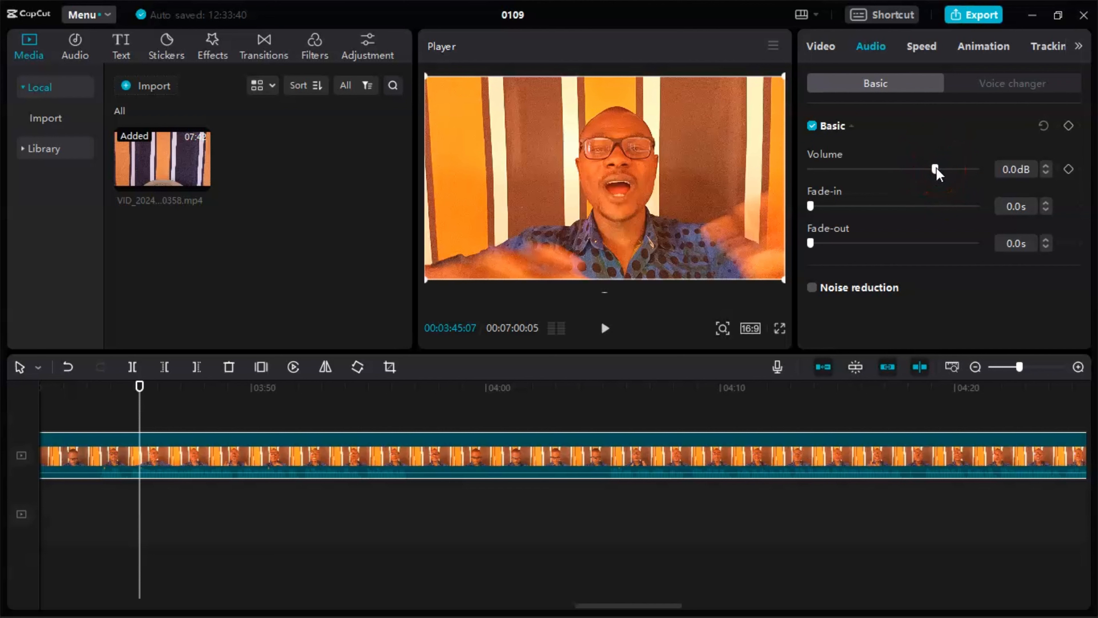
{"action": "mouse_move", "coordinate": [936, 170]}
{"action": "left_mouse_down"}
{"action": "mouse_move", "coordinate": [955, 170]}
{"action": "mouse_move", "coordinate": [944, 169]}
{"action": "left_mouse_up"}
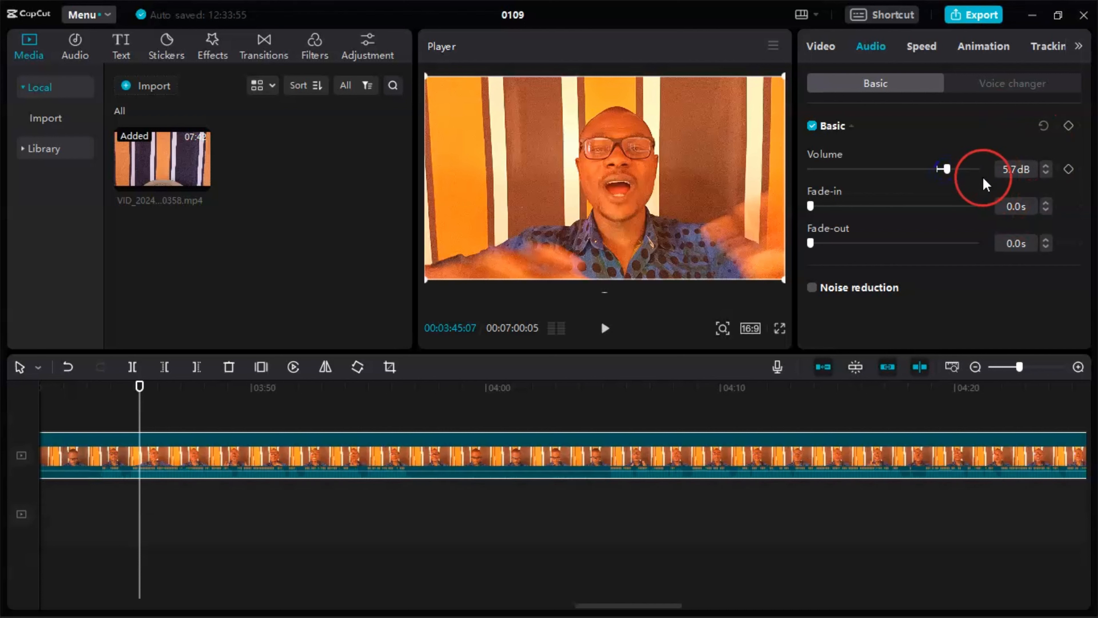
{"action": "left_click_drag", "start_coordinate": [948, 169], "coordinate": [953, 170]}
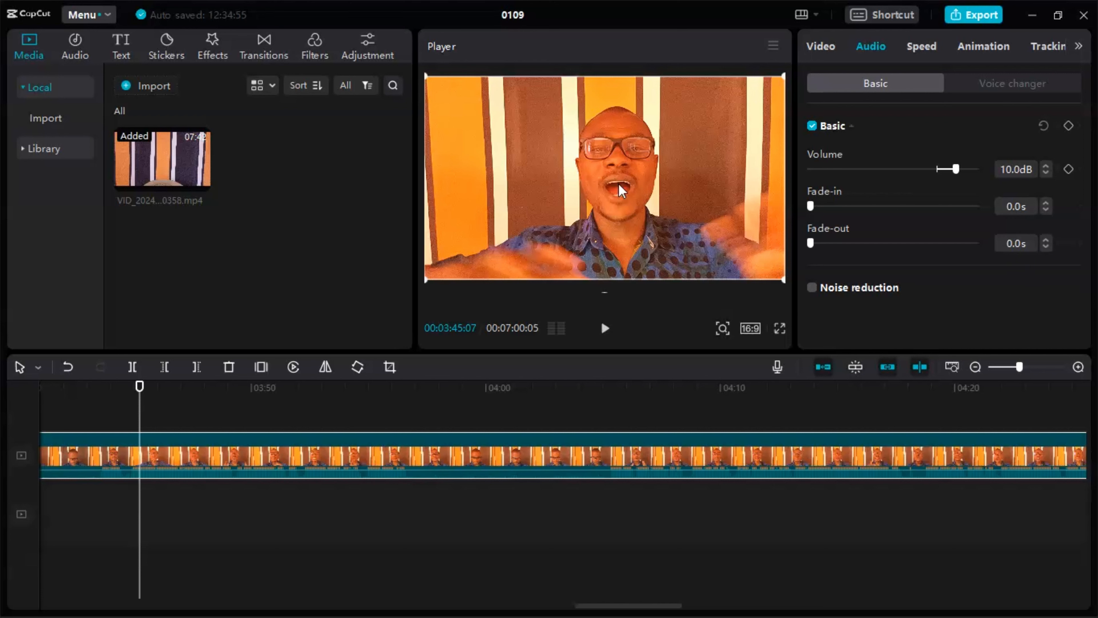
{"action": "left_click", "coordinate": [518, 151]}
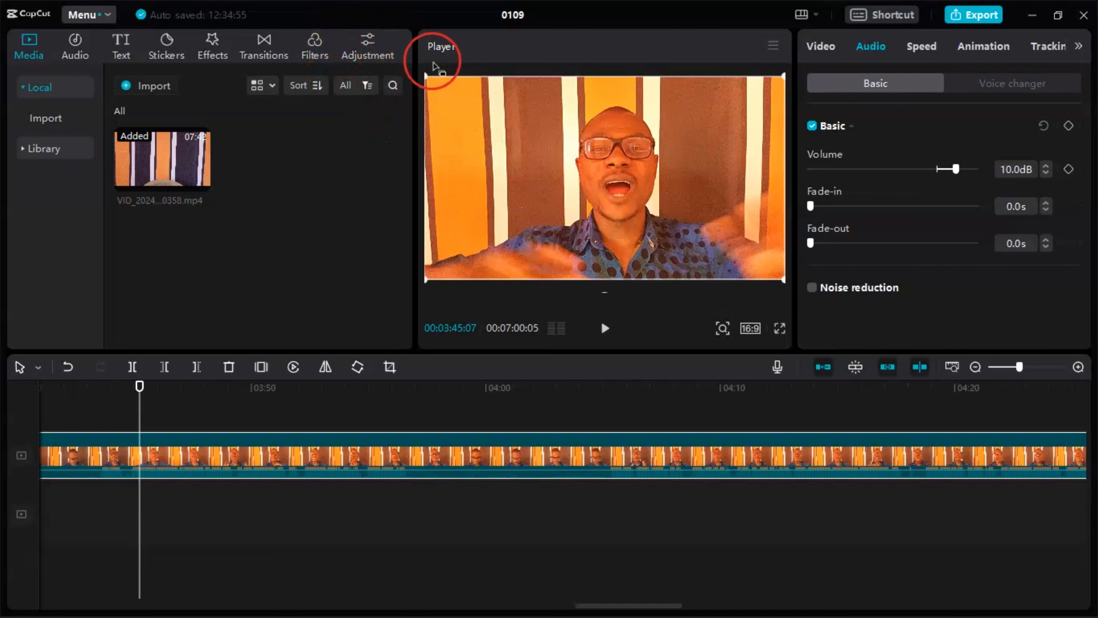
Browse the Life filters and download the Cold filter to preview it.
{"action": "left_click", "coordinate": [314, 43]}
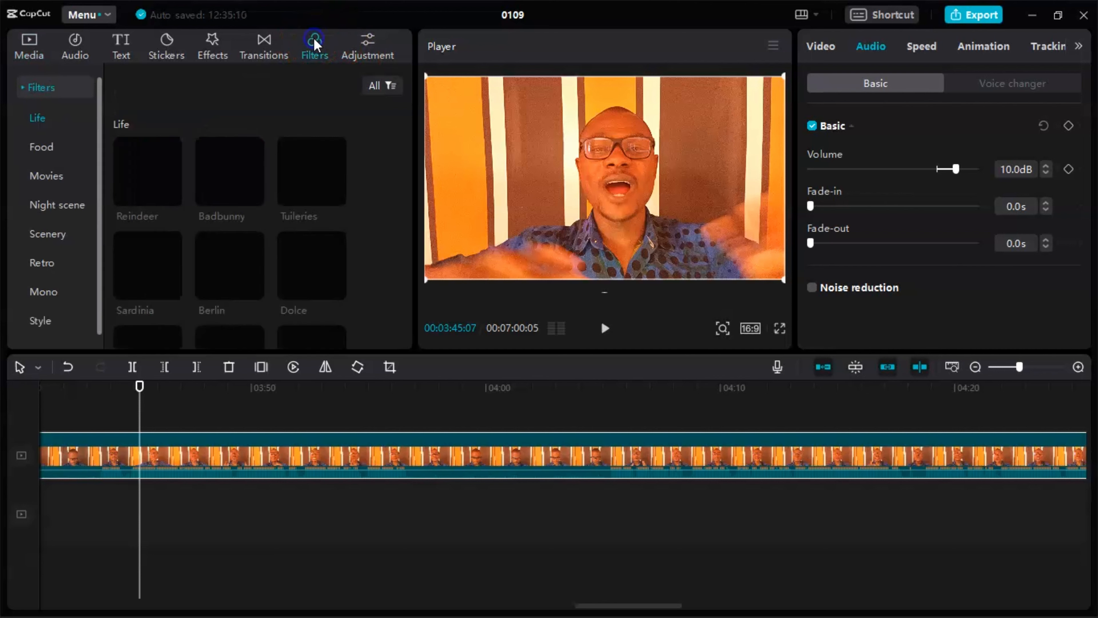
{"action": "scroll", "coordinate": [319, 187], "scroll_direction": "down", "scroll_amount": 3}
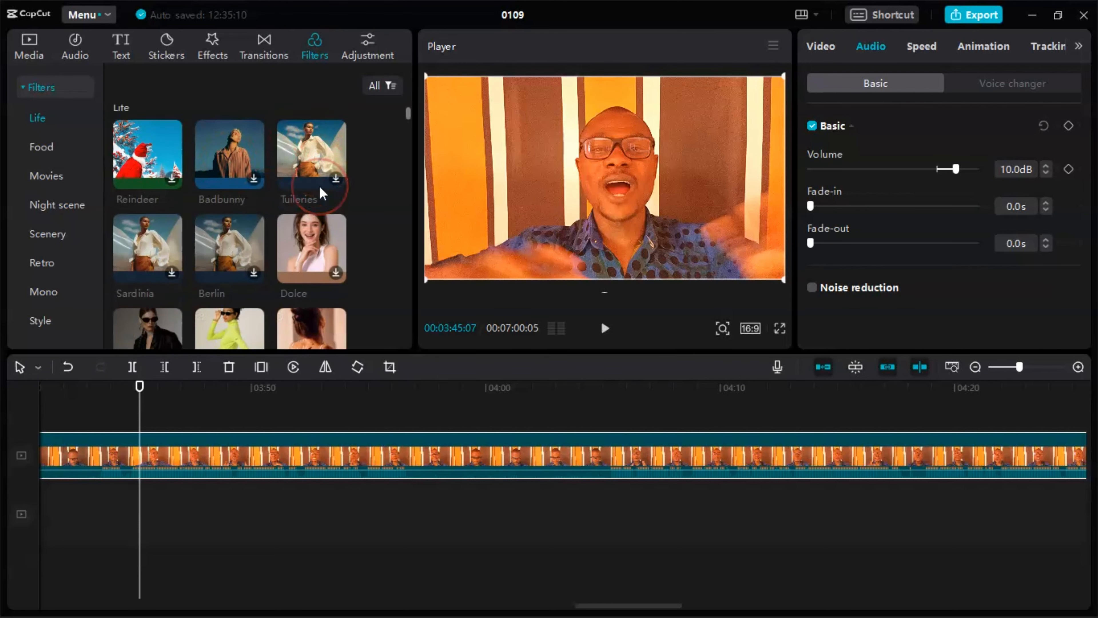
{"action": "scroll", "coordinate": [319, 187], "scroll_direction": "down", "scroll_amount": 5}
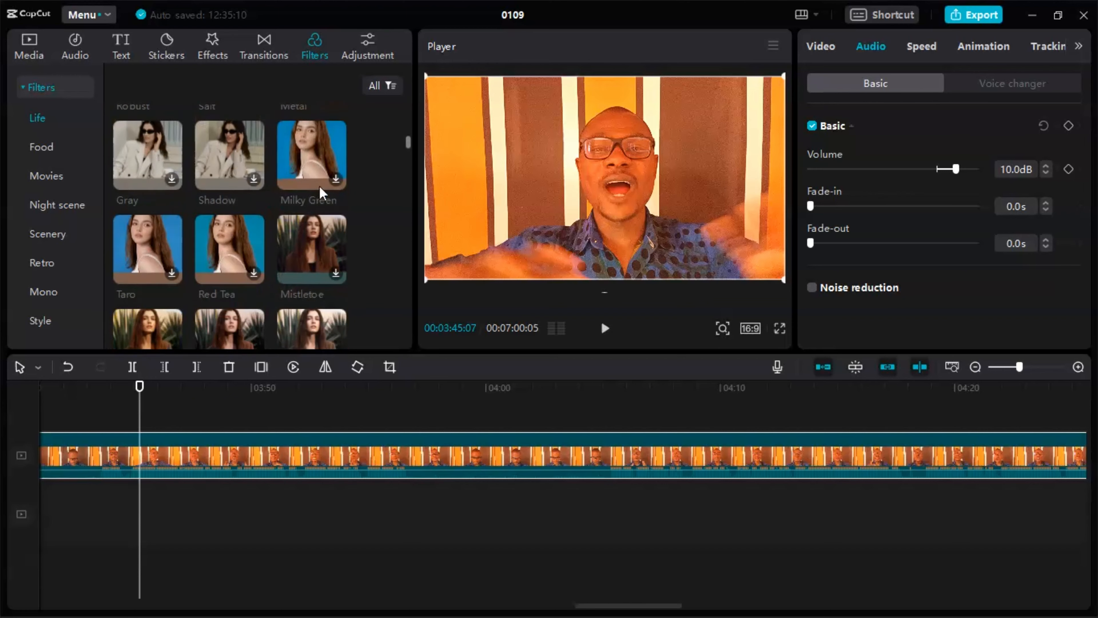
{"action": "scroll", "coordinate": [319, 185], "scroll_direction": "down", "scroll_amount": 5}
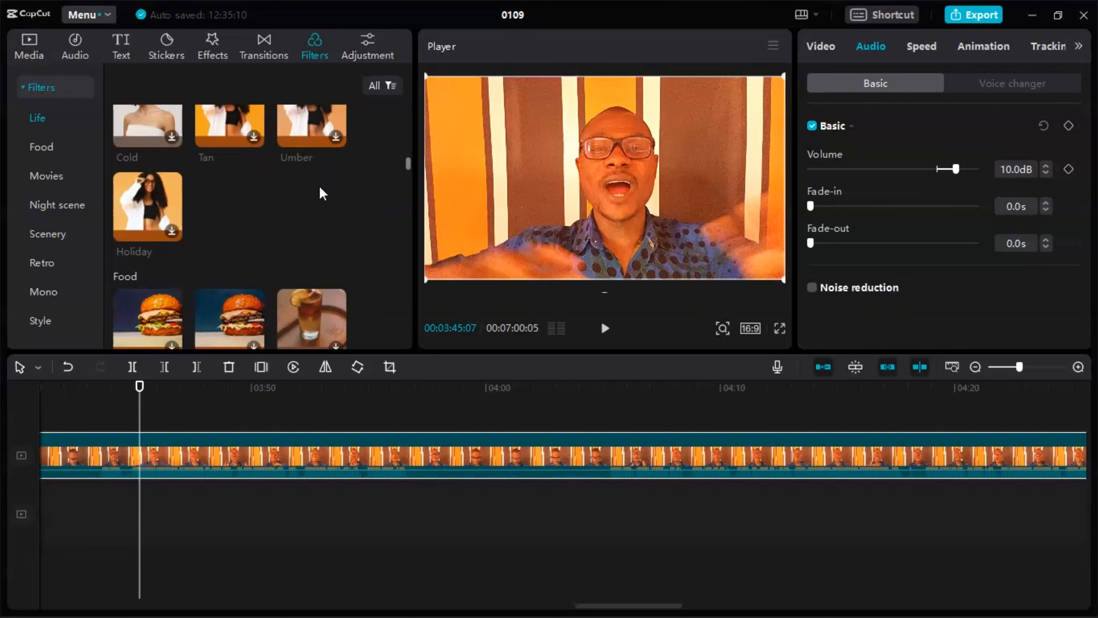
{"action": "scroll", "coordinate": [319, 185], "scroll_direction": "up", "scroll_amount": 5}
{"action": "left_click", "coordinate": [225, 198]}
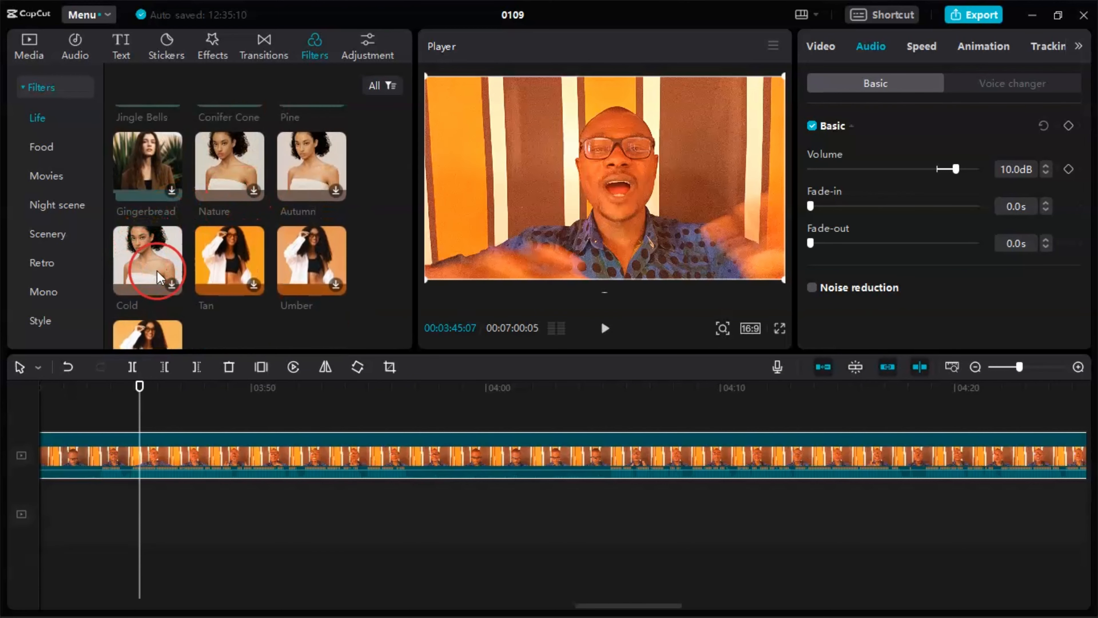
{"action": "left_click", "coordinate": [172, 284]}
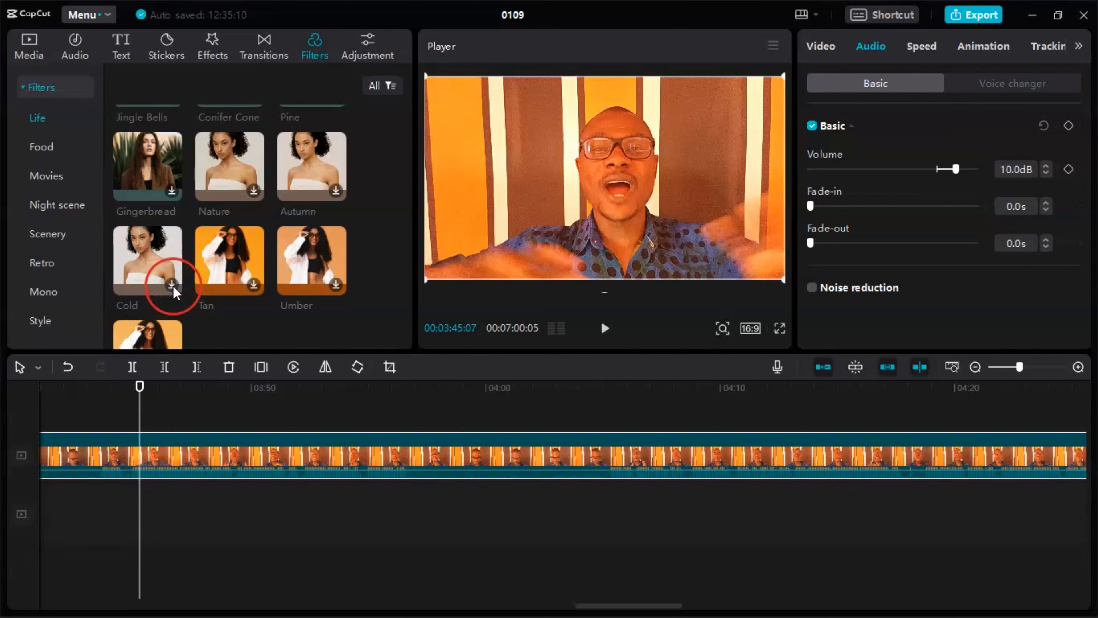
{"action": "left_click", "coordinate": [172, 286]}
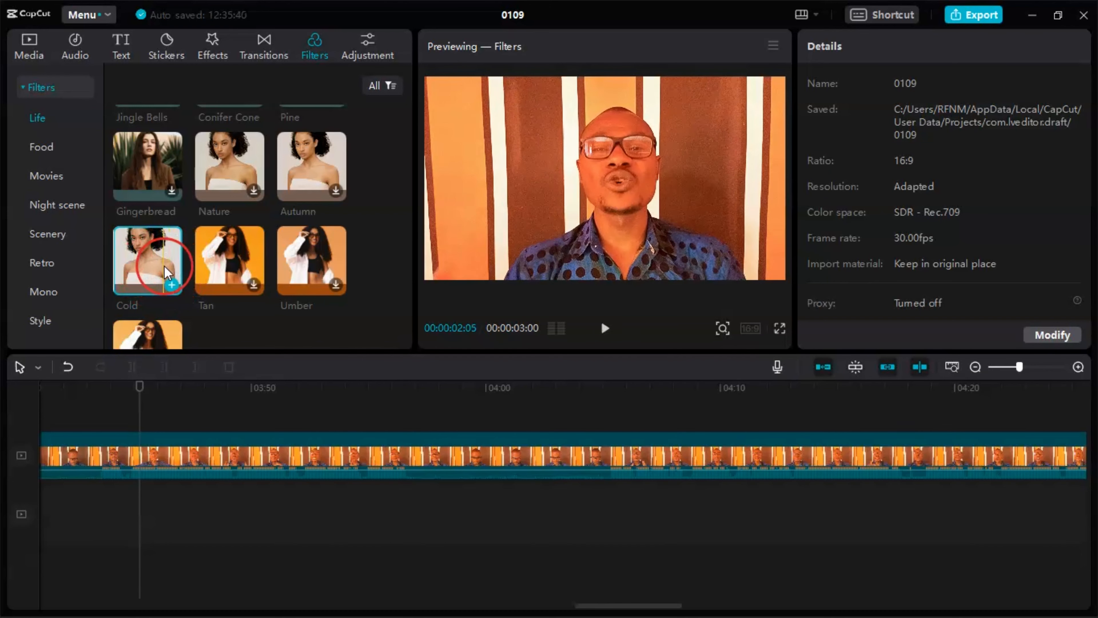
Add the Cold filter to the timeline at the playhead and extend its end to about 4:06.
{"action": "scroll", "coordinate": [169, 276], "scroll_direction": "down", "scroll_amount": 1}
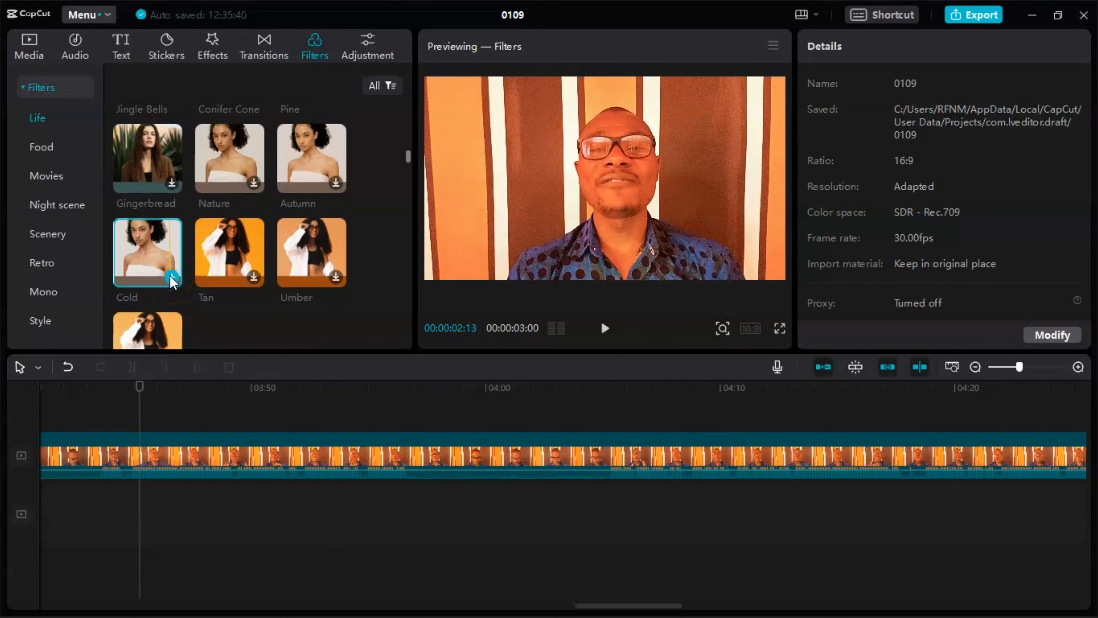
{"action": "mouse_move", "coordinate": [154, 260]}
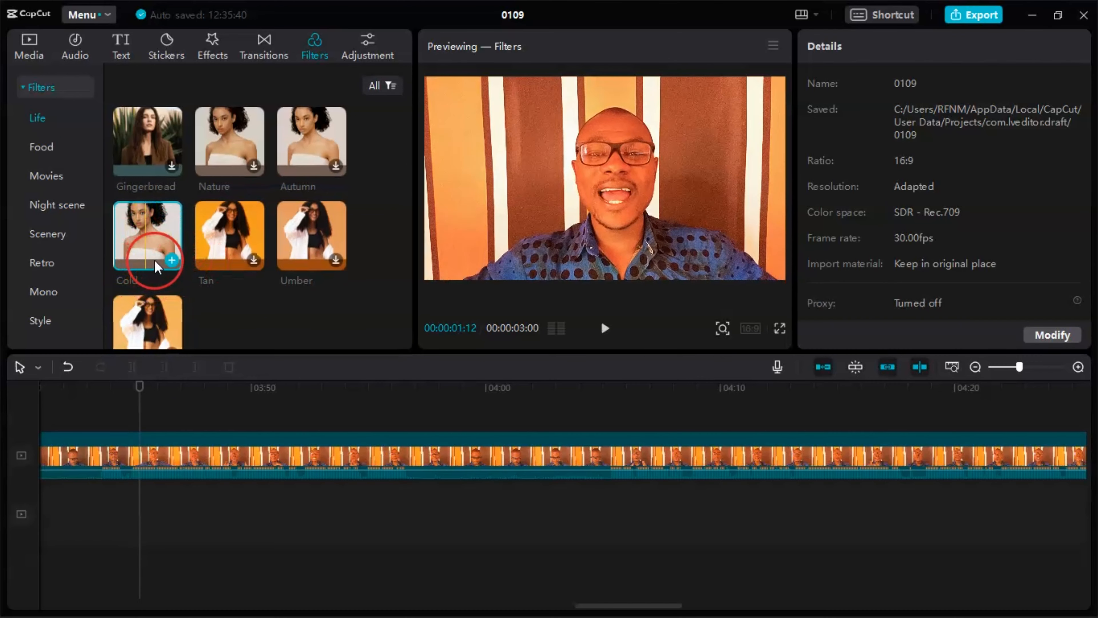
{"action": "left_click", "coordinate": [173, 261]}
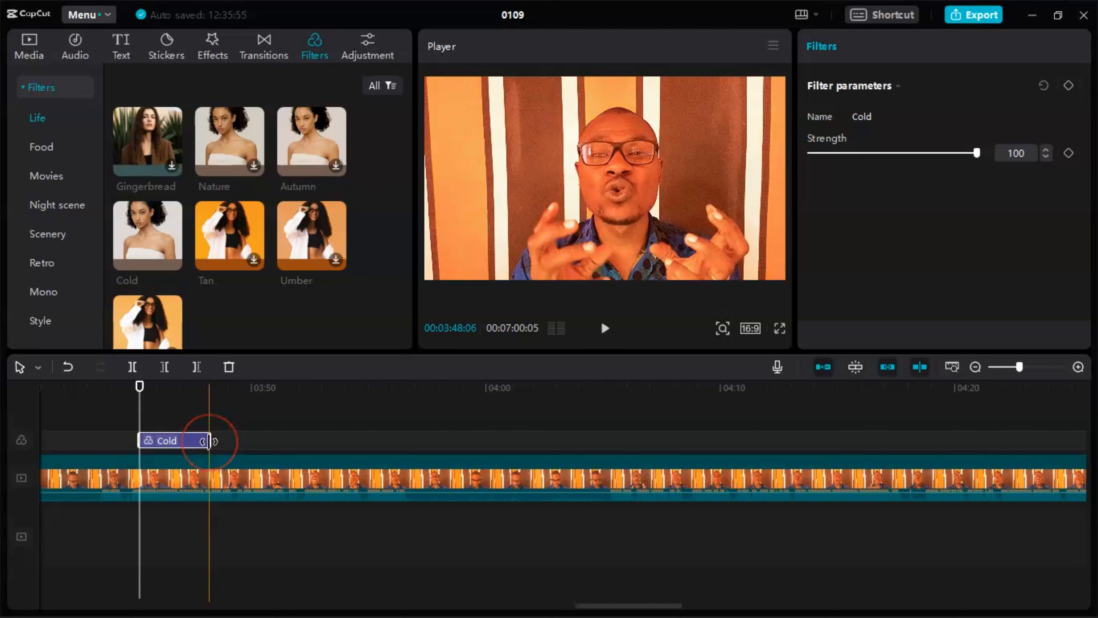
{"action": "left_click_drag", "start_coordinate": [210, 440], "coordinate": [630, 429]}
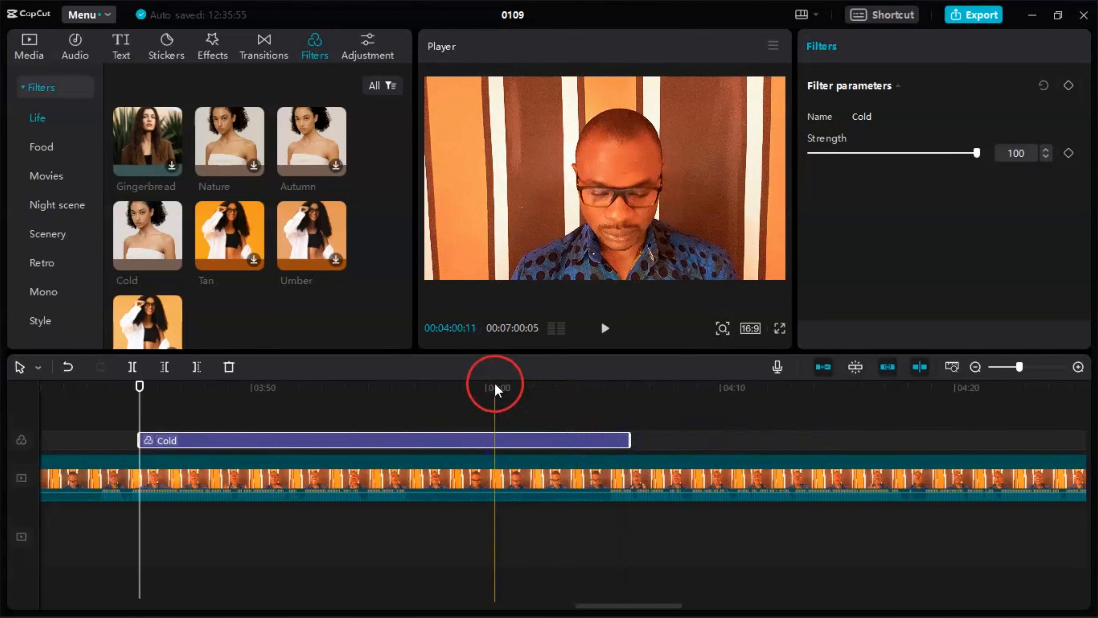
Check the footage beyond the Cold filter's end and extend the filter to about 4:16.
{"action": "left_click", "coordinate": [497, 419]}
{"action": "left_click", "coordinate": [687, 389]}
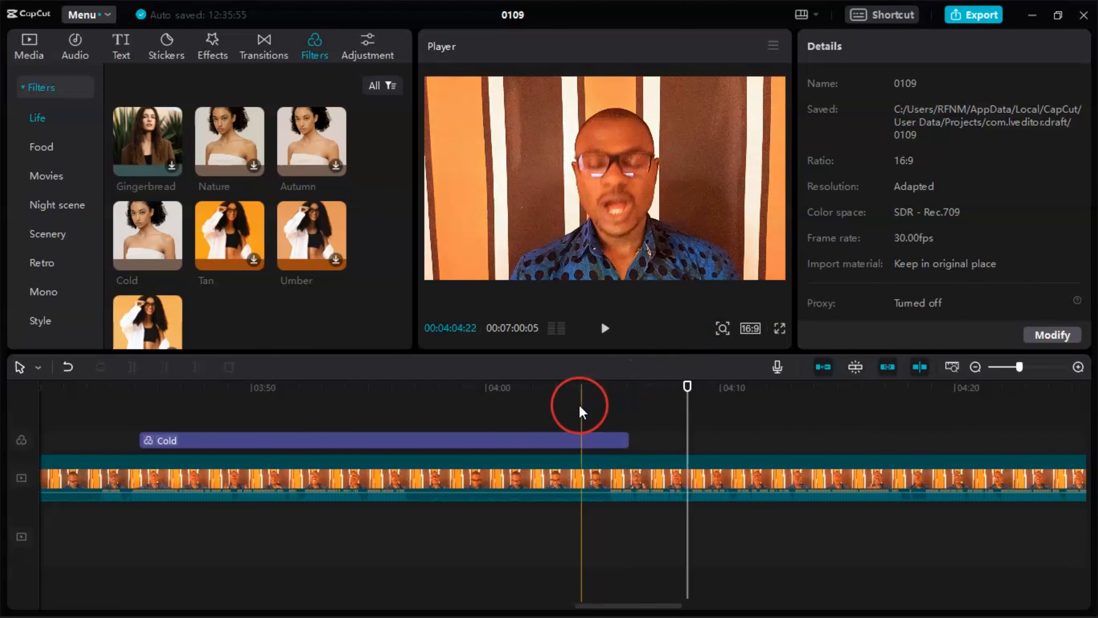
{"action": "left_click", "coordinate": [628, 441]}
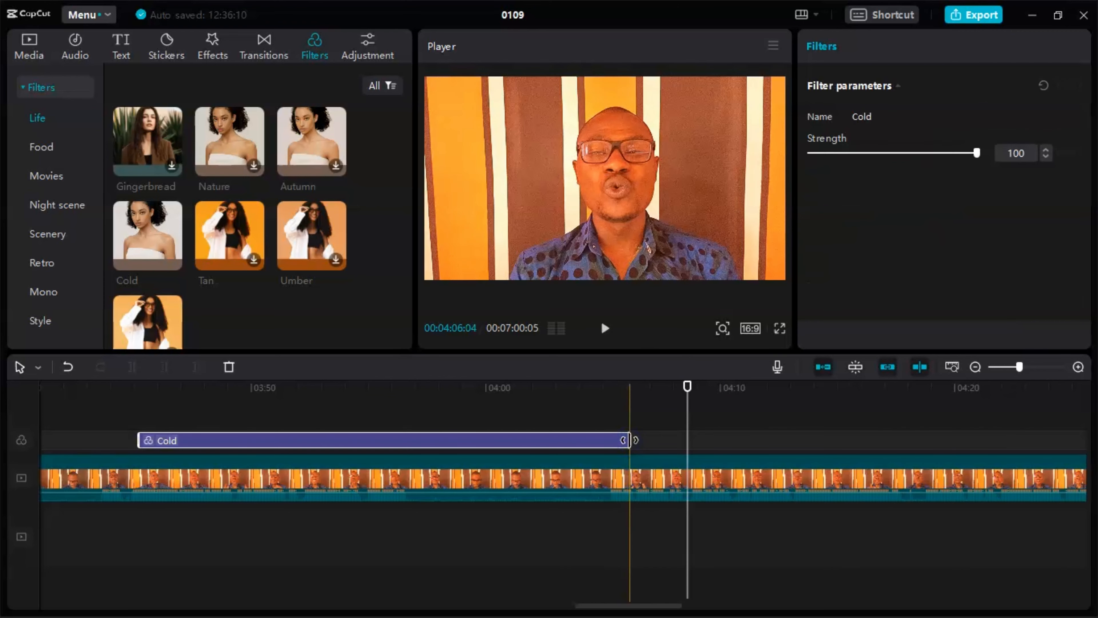
{"action": "left_click_drag", "start_coordinate": [632, 440], "coordinate": [860, 462]}
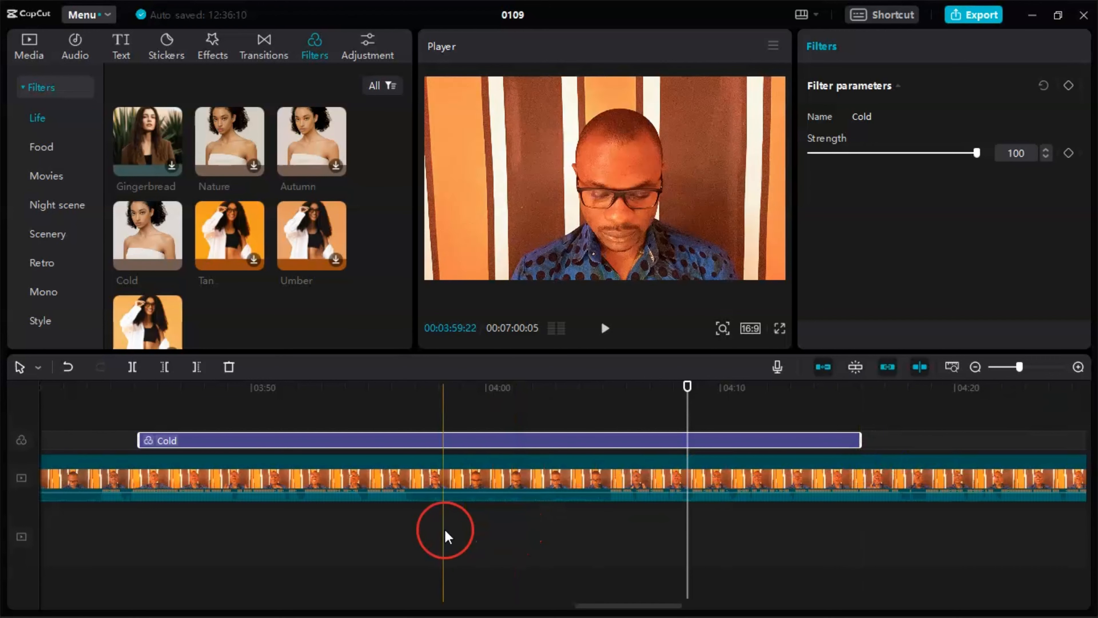
Undo both extensions of the Cold filter and its placement on the timeline.
{"action": "left_click", "coordinate": [71, 366]}
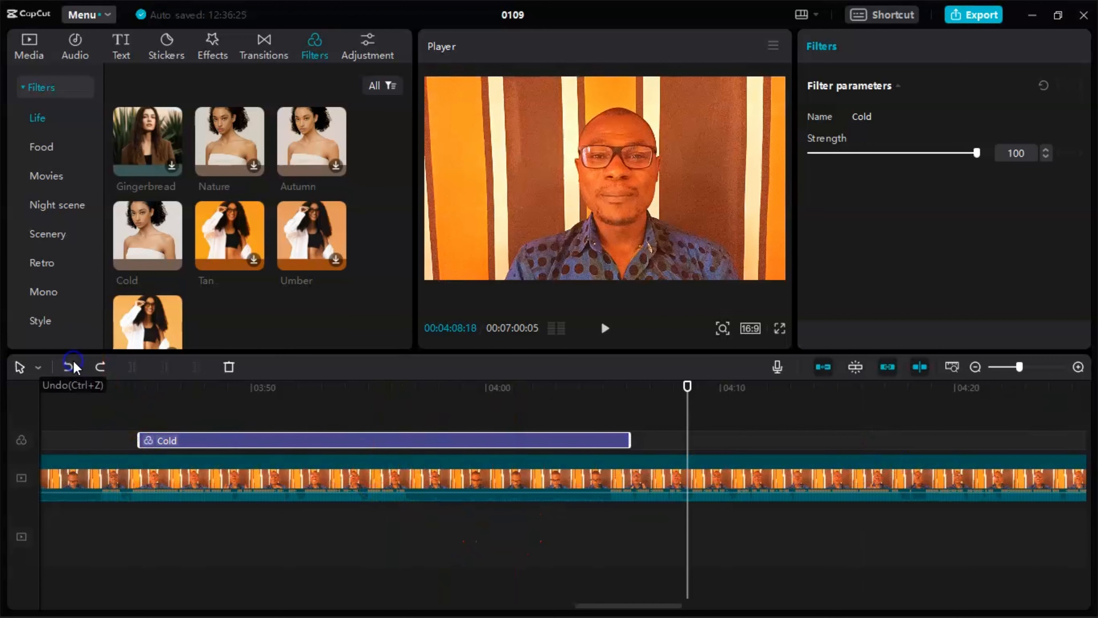
{"action": "left_click", "coordinate": [71, 366]}
{"action": "left_click", "coordinate": [73, 366]}
Browse the Food and Movies filters, and preview Renoir and the filter after it in the Movies category.
{"action": "scroll", "coordinate": [199, 296], "scroll_direction": "down", "scroll_amount": 5}
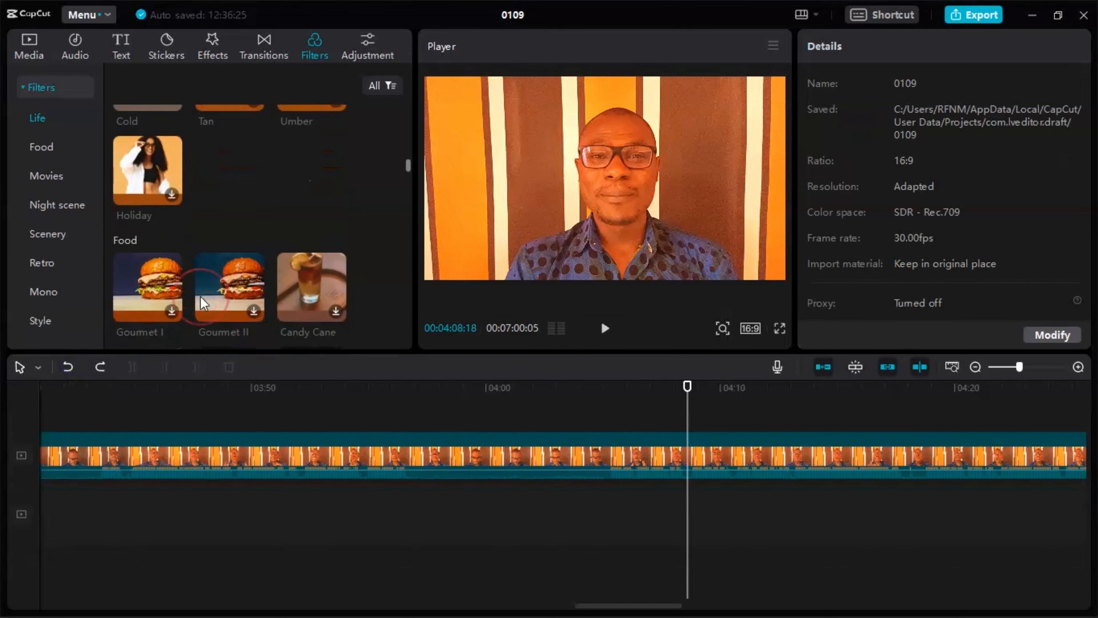
{"action": "scroll", "coordinate": [199, 296], "scroll_direction": "down", "scroll_amount": 5}
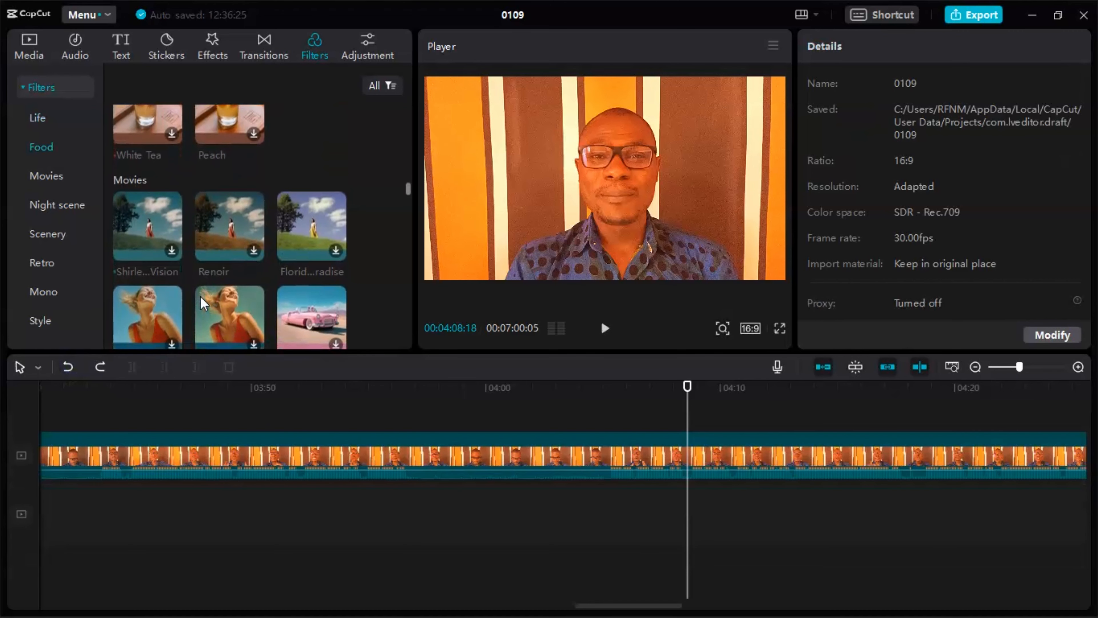
{"action": "left_click", "coordinate": [255, 207]}
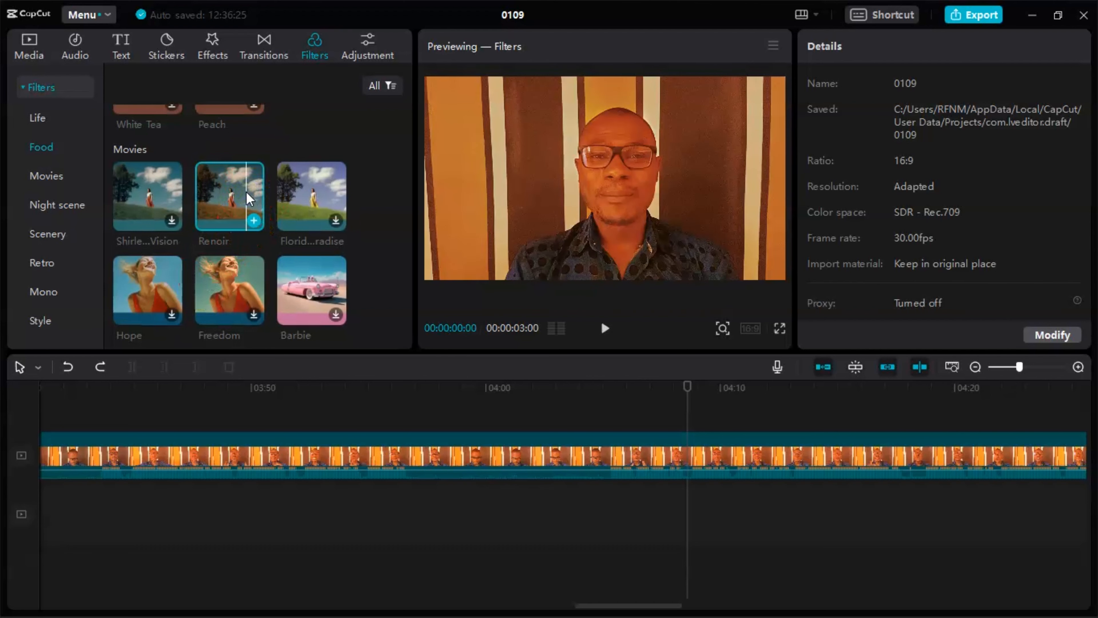
{"action": "left_click", "coordinate": [429, 123]}
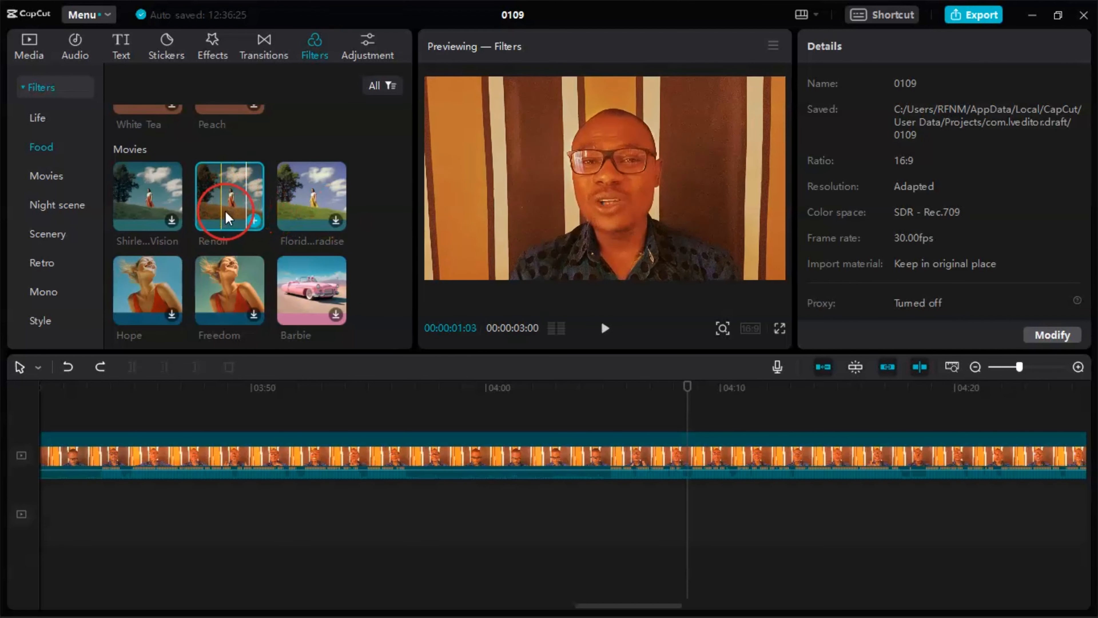
{"action": "left_click", "coordinate": [319, 203]}
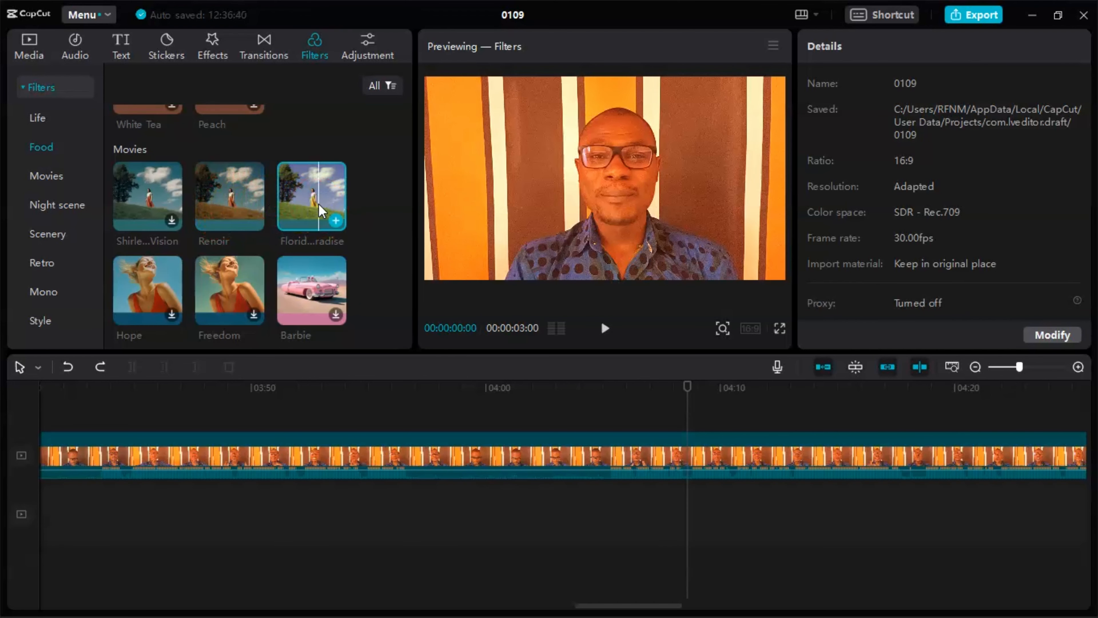
{"action": "left_click", "coordinate": [296, 240]}
Try the Pine filter from the Life category at the playhead, extended to about 4:36, and undo it.
{"action": "scroll", "coordinate": [231, 265], "scroll_direction": "up", "scroll_amount": 10}
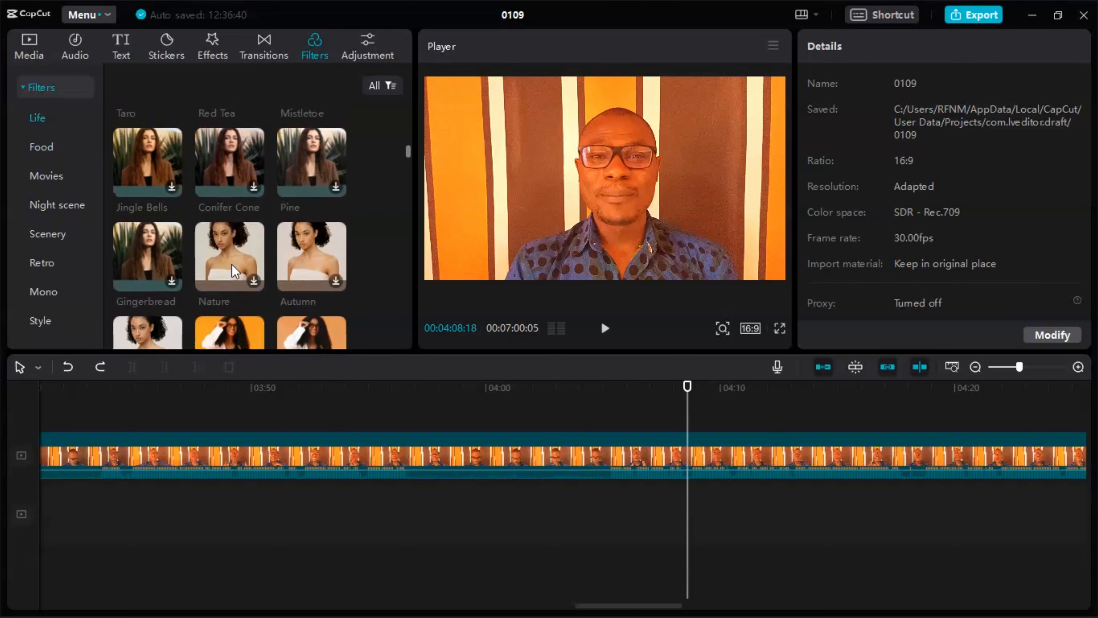
{"action": "left_click", "coordinate": [289, 228]}
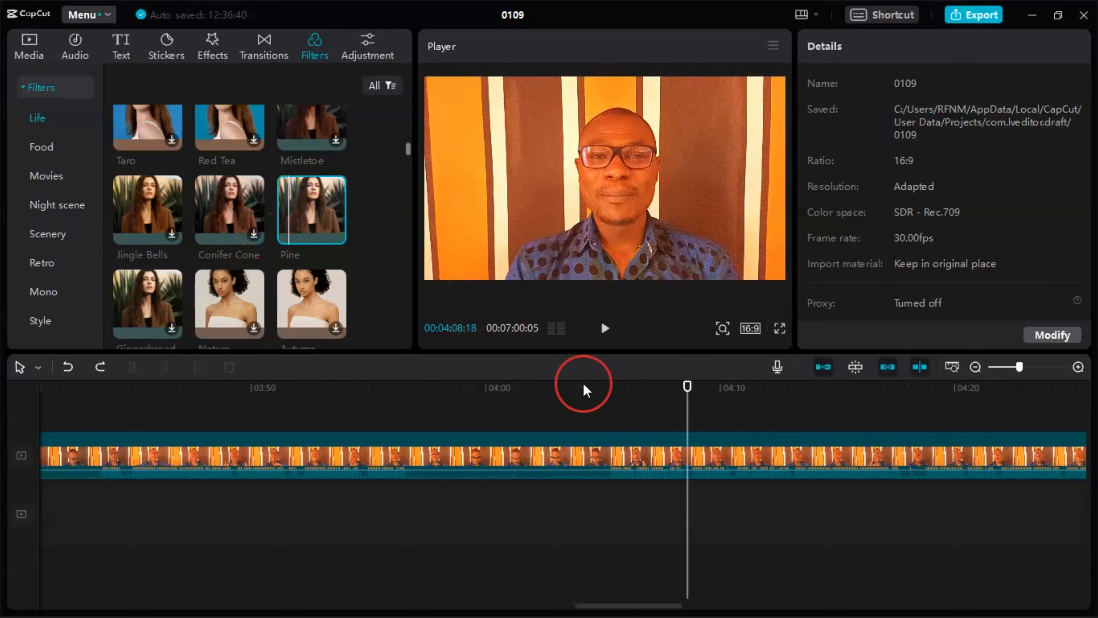
{"action": "left_click", "coordinate": [336, 234]}
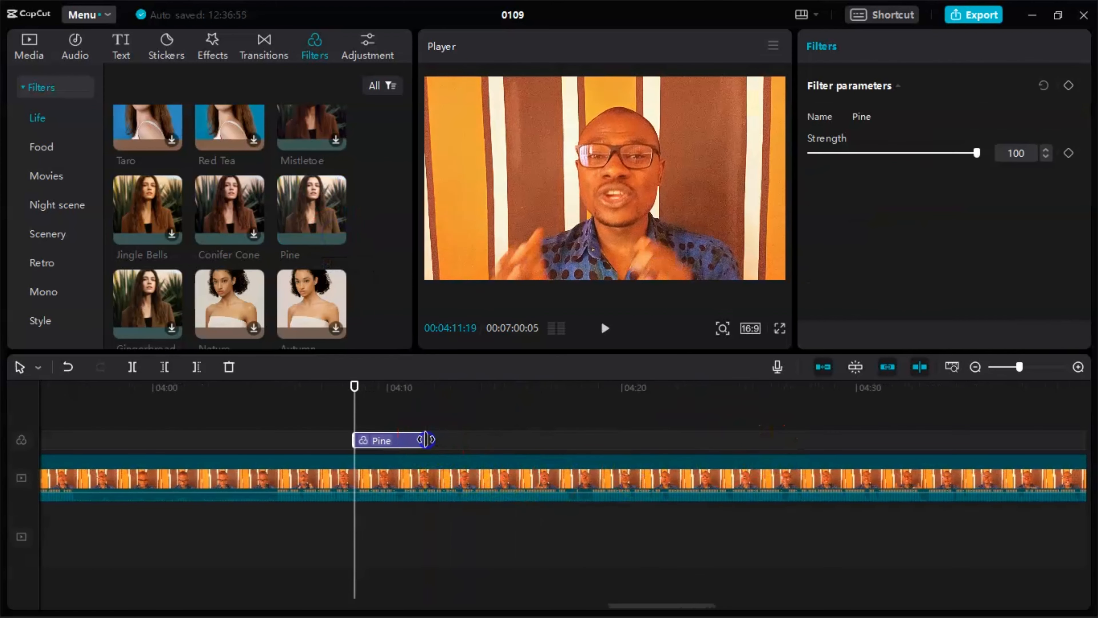
{"action": "left_click_drag", "start_coordinate": [427, 435], "coordinate": [1001, 441]}
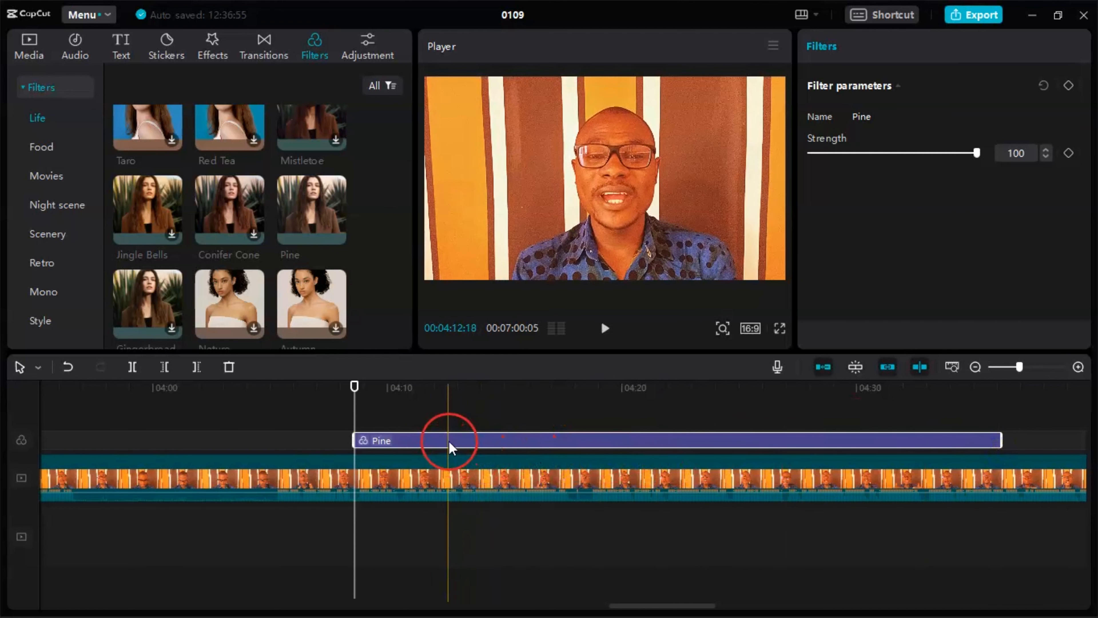
{"action": "left_click", "coordinate": [70, 364]}
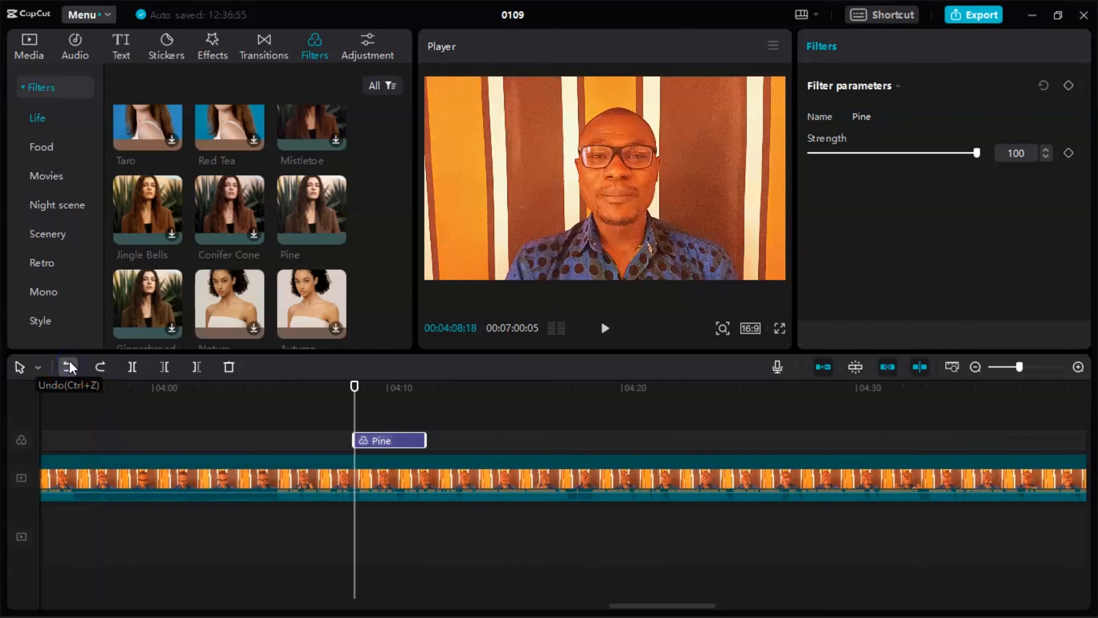
{"action": "left_click", "coordinate": [69, 363]}
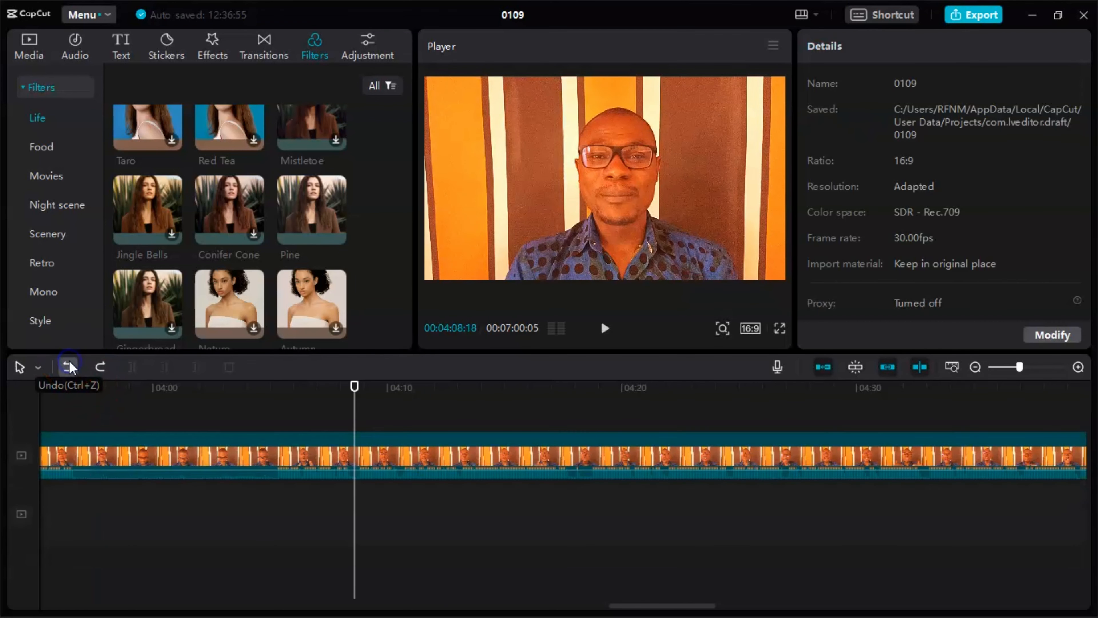
Add a custom adjustment layer at the playhead and extend its end to about 4:35.
{"action": "left_click", "coordinate": [361, 47]}
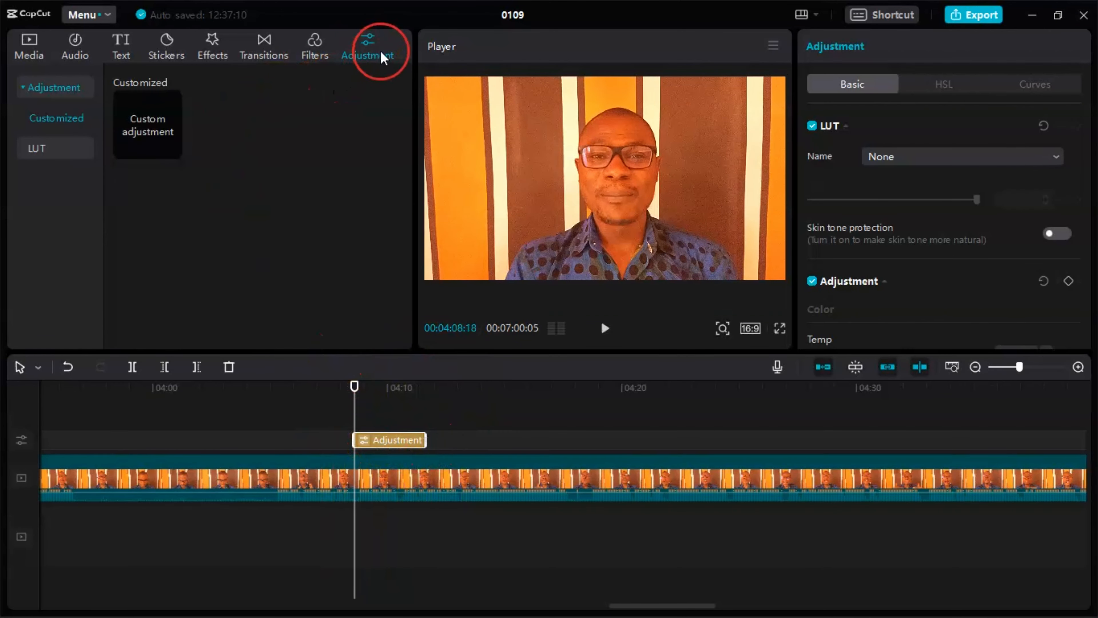
{"action": "left_click", "coordinate": [375, 39]}
{"action": "mouse_move", "coordinate": [141, 93]}
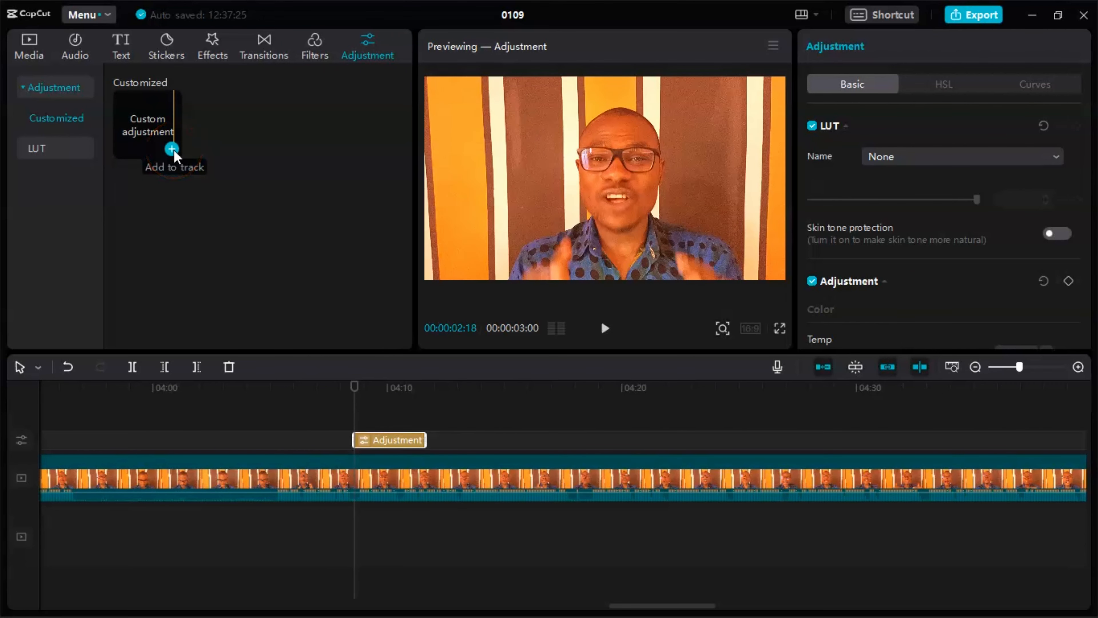
{"action": "left_click_drag", "start_coordinate": [425, 439], "coordinate": [982, 456]}
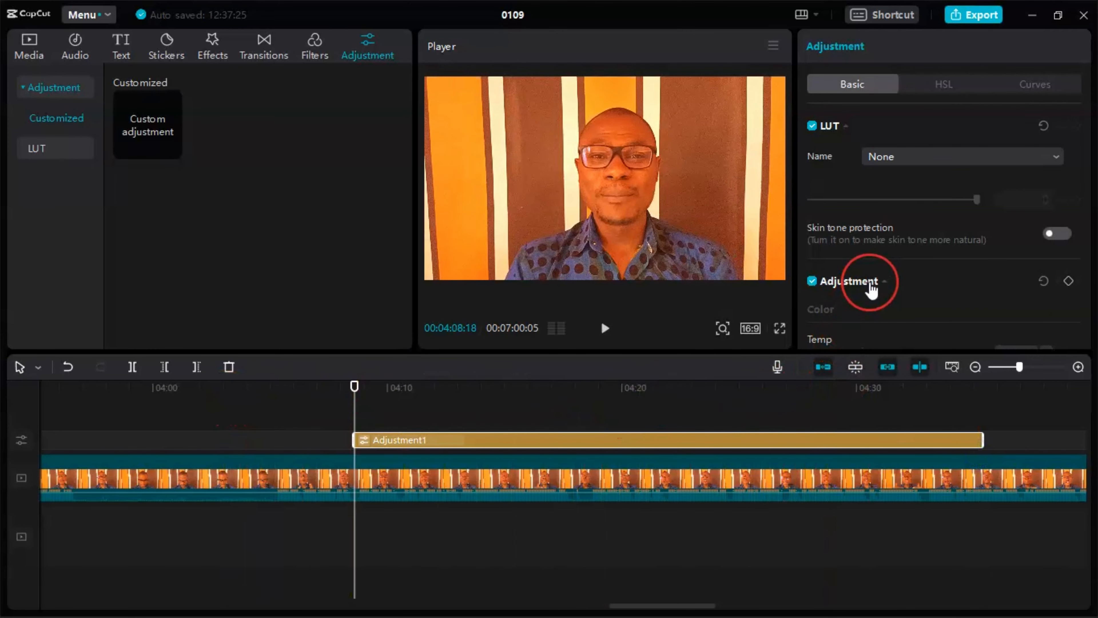
Set the adjustment layer's saturation to -9, hue to -36 and temperature to -48.
{"action": "scroll", "coordinate": [871, 290], "scroll_direction": "down", "scroll_amount": 4}
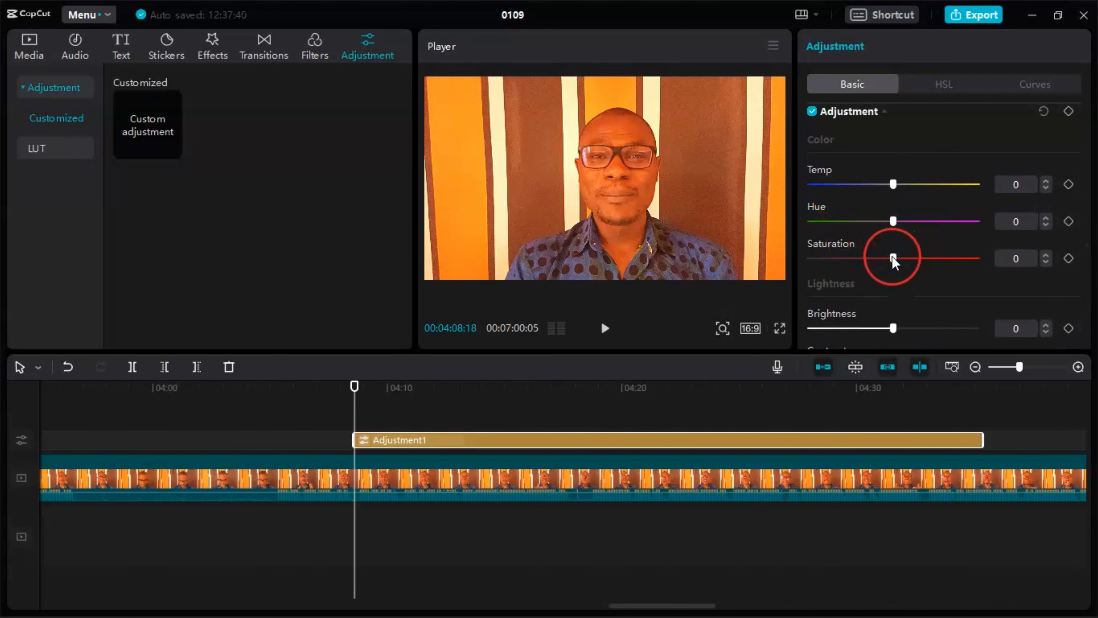
{"action": "left_click_drag", "start_coordinate": [892, 258], "coordinate": [849, 266]}
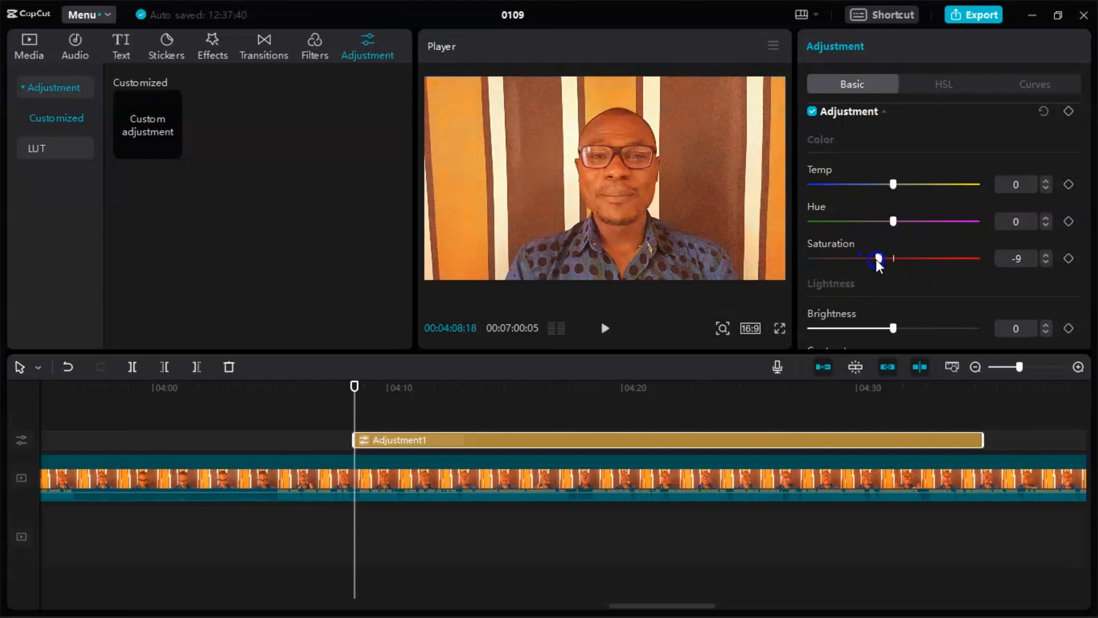
{"action": "left_click_drag", "start_coordinate": [893, 220], "coordinate": [835, 258]}
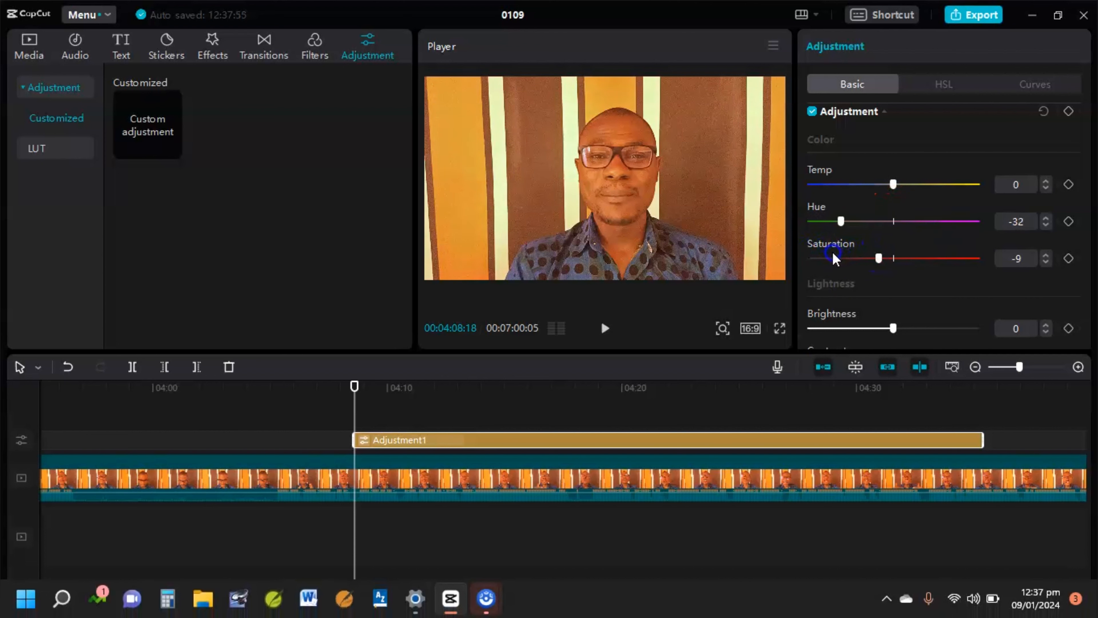
{"action": "left_click_drag", "start_coordinate": [861, 201], "coordinate": [811, 204]}
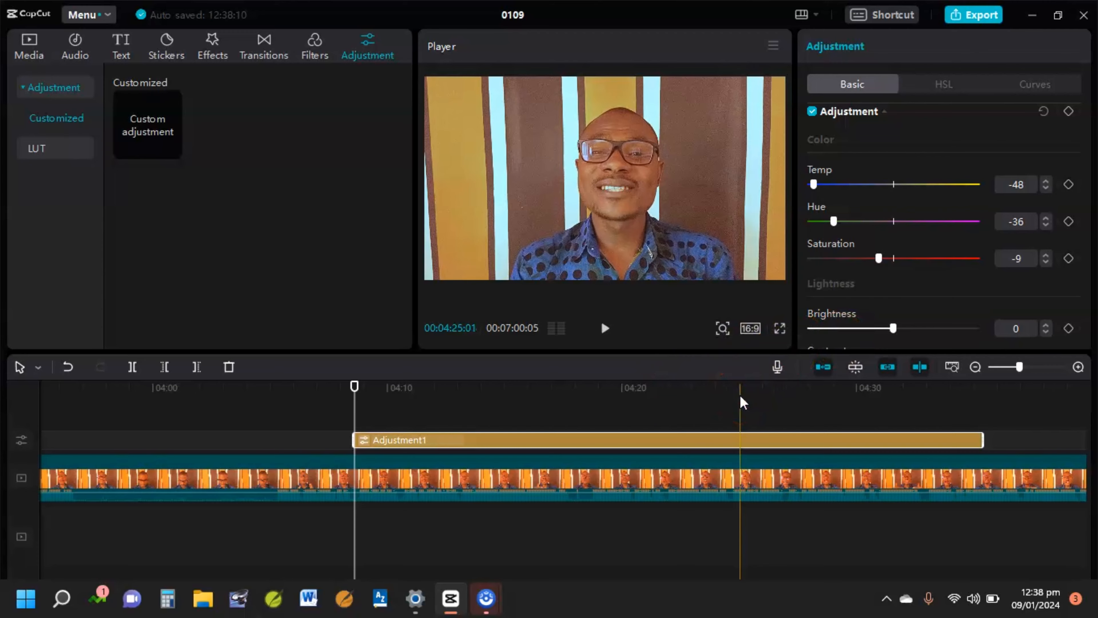
Delete the adjustment layer from the timeline and move the playhead to about 4:05.
{"action": "left_click", "coordinate": [662, 440]}
{"action": "key", "text": "Delete"}
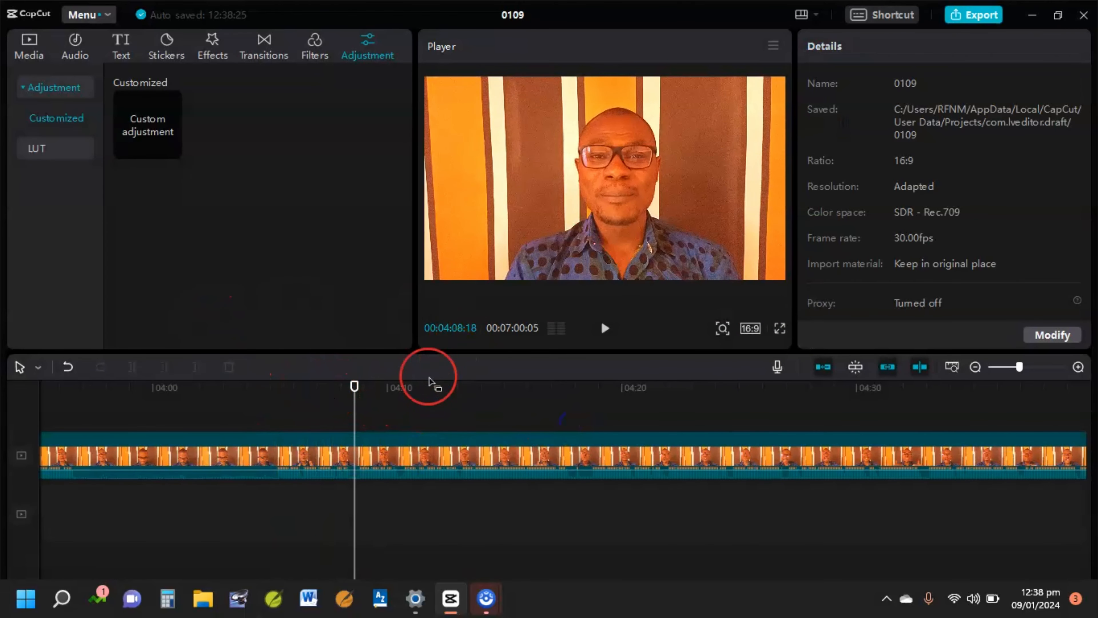
{"action": "left_click", "coordinate": [275, 400]}
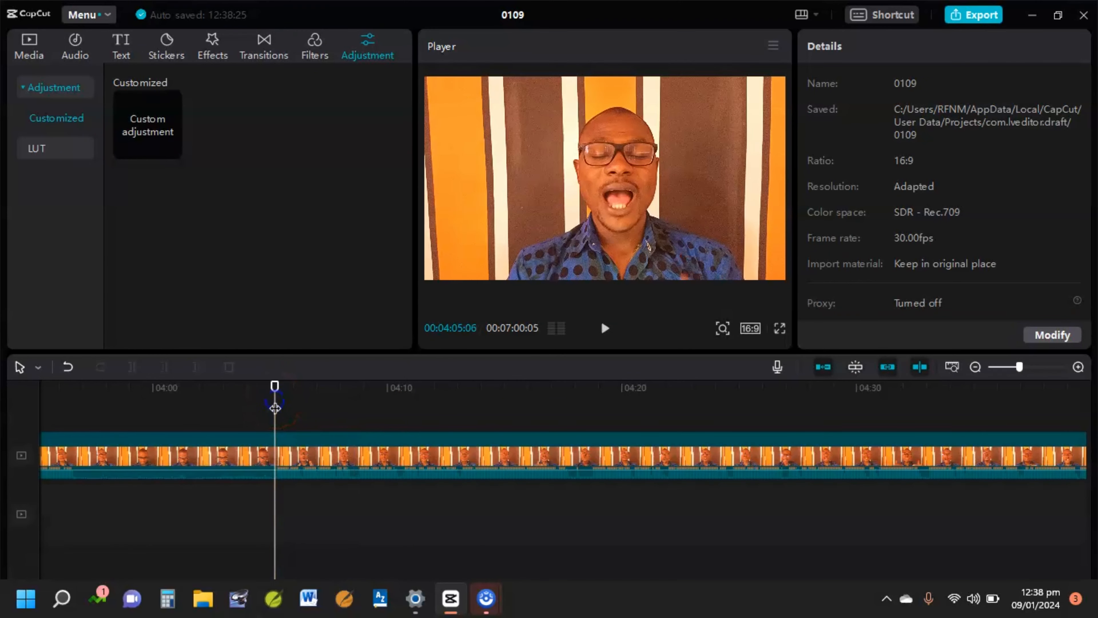
Play the footage briefly from about 4:05 and return the playhead to the same point.
{"action": "key", "text": "space"}
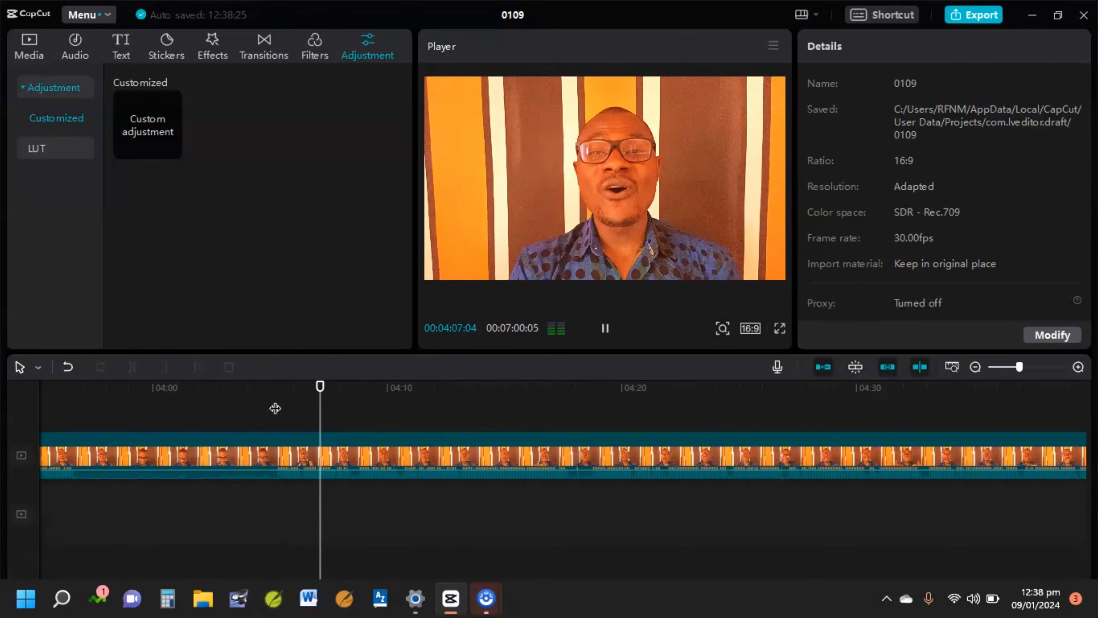
{"action": "key", "text": "space"}
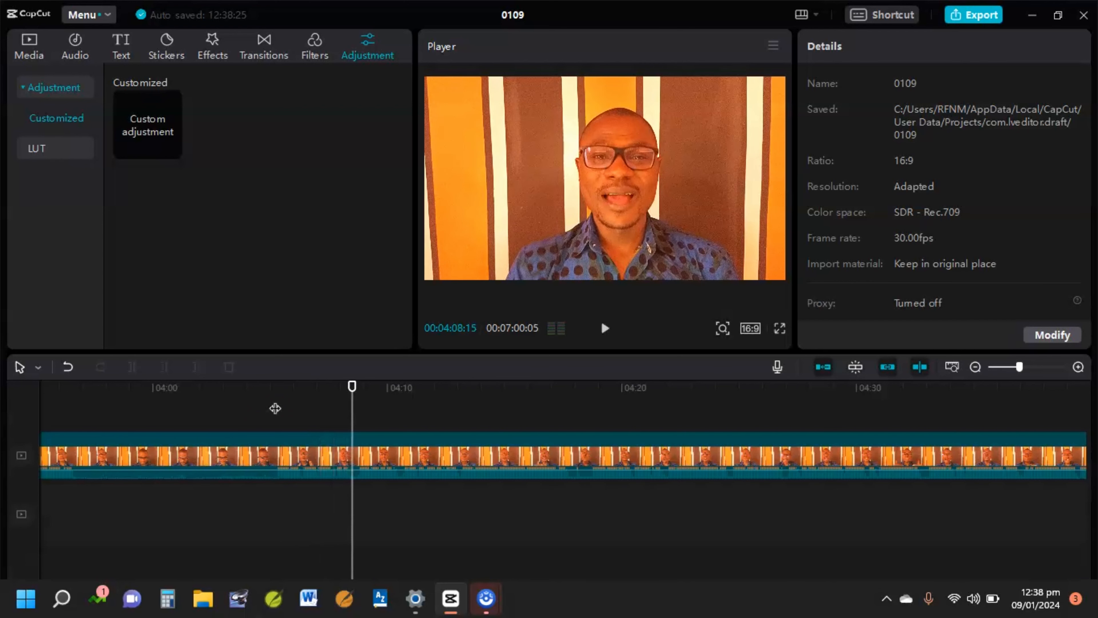
{"action": "left_click", "coordinate": [276, 408]}
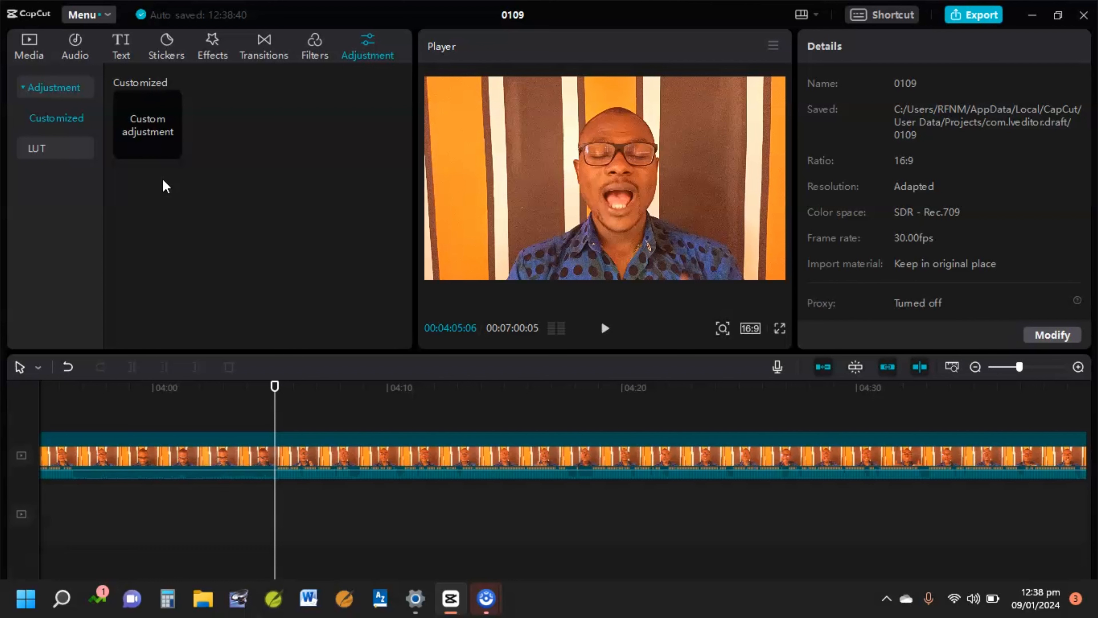
Add a default text clip at the playhead and change its wording to "NO.2 PLAN YOUR SCRIPT".
{"action": "left_click", "coordinate": [122, 44]}
{"action": "mouse_move", "coordinate": [142, 119]}
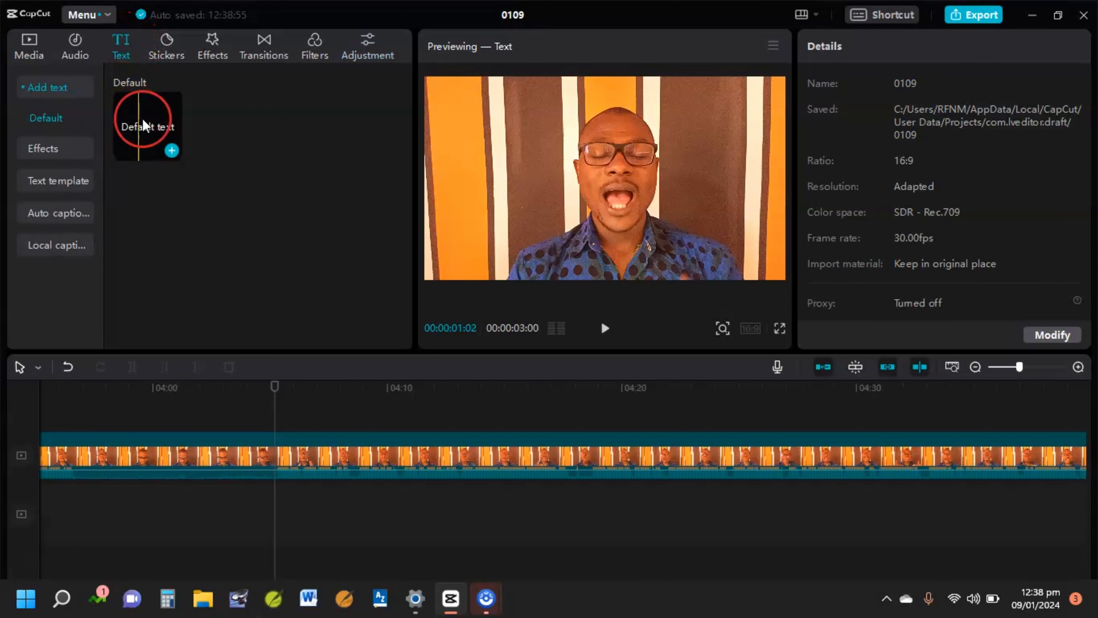
{"action": "left_click", "coordinate": [171, 150]}
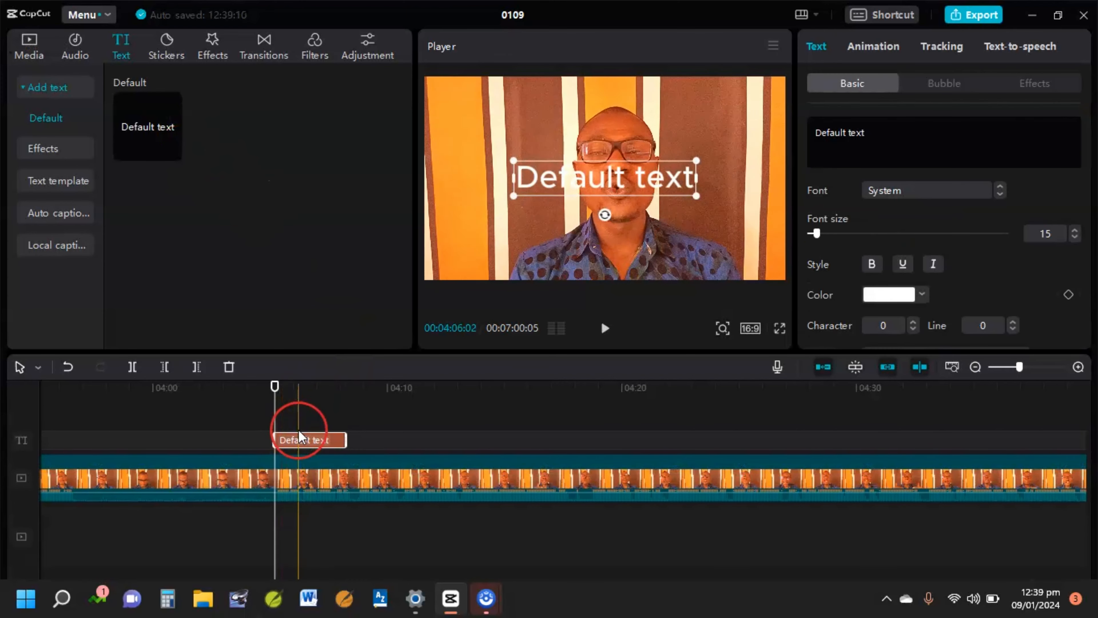
{"action": "left_click", "coordinate": [880, 139]}
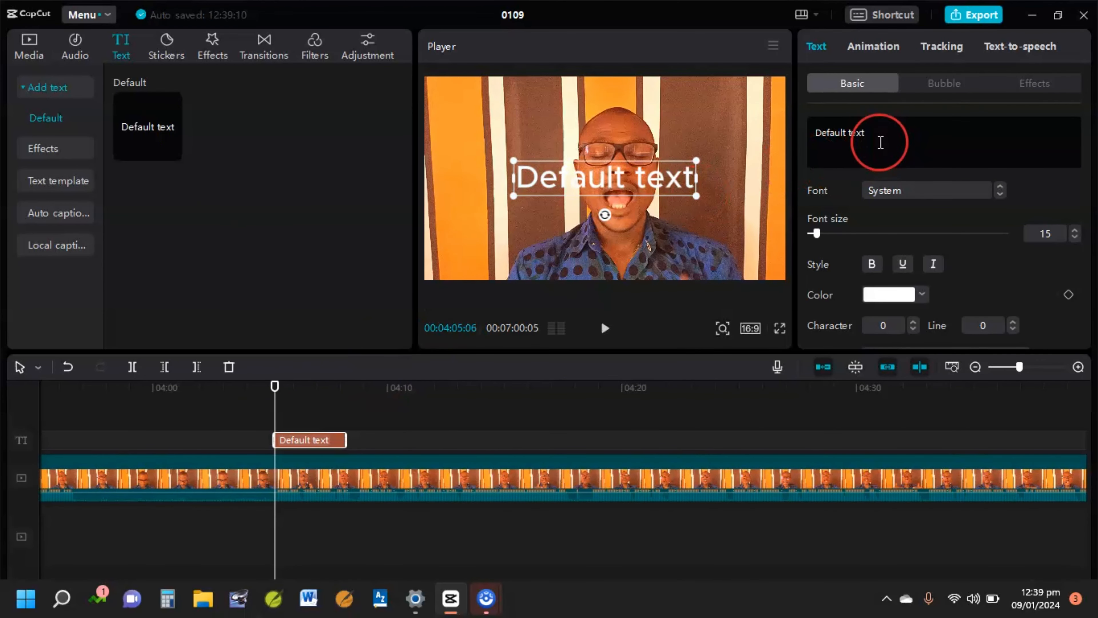
{"action": "left_click_drag", "start_coordinate": [875, 137], "coordinate": [814, 128]}
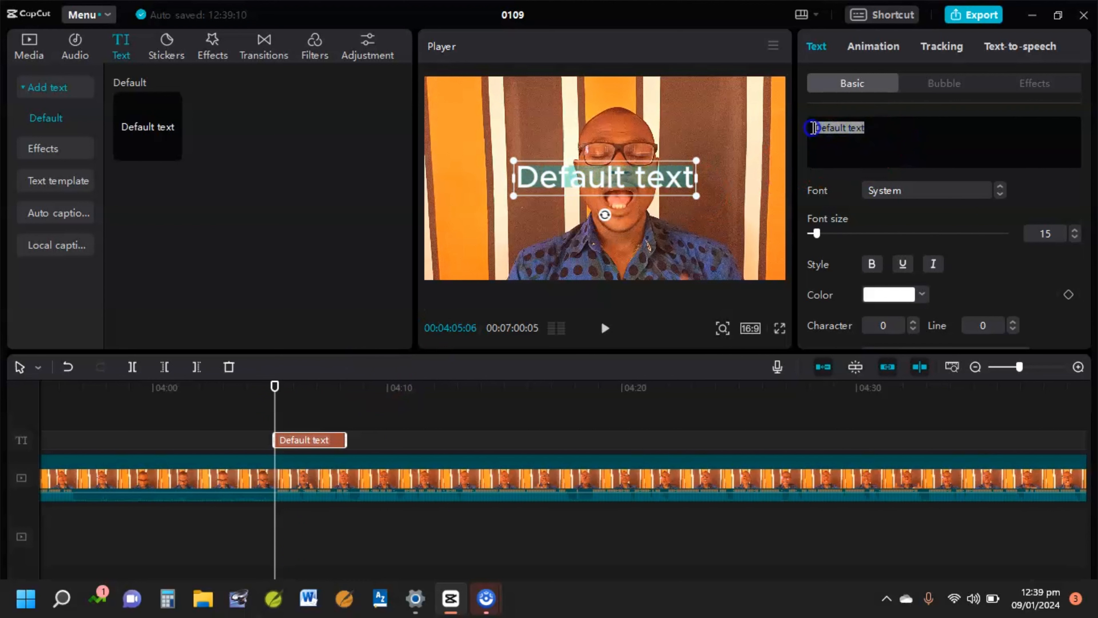
{"action": "type", "text": "NO.2 PLAN YOU"}
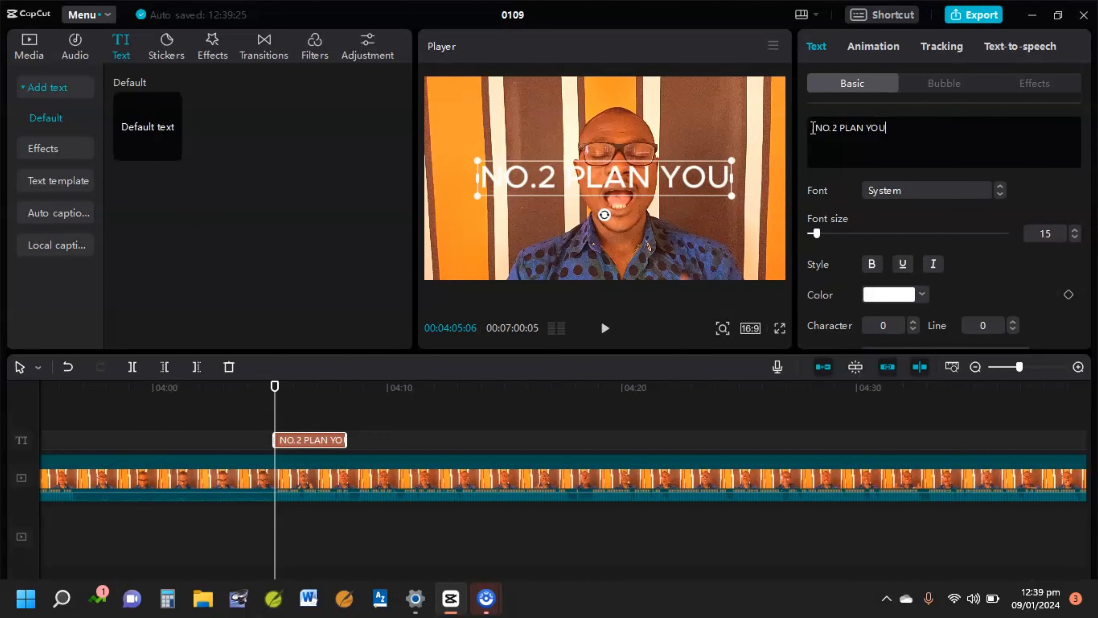
{"action": "type", "text": "R SCRIPT"}
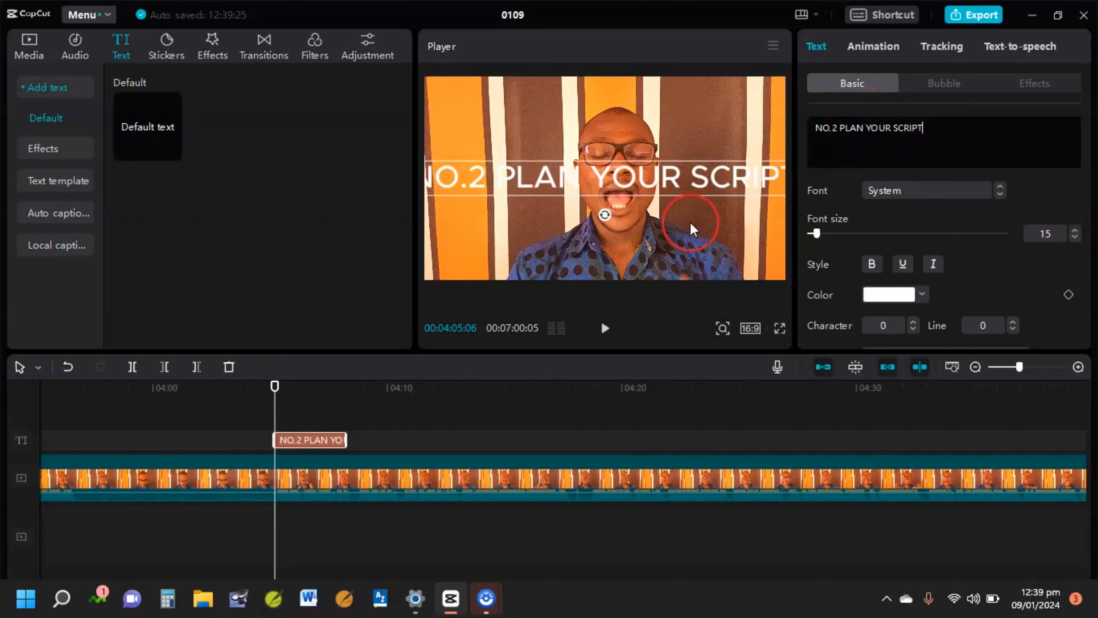
Shrink the title to about 47% and place it in the video frame's lower-right corner, at about X 860, Y -892.
{"action": "left_click", "coordinate": [691, 194]}
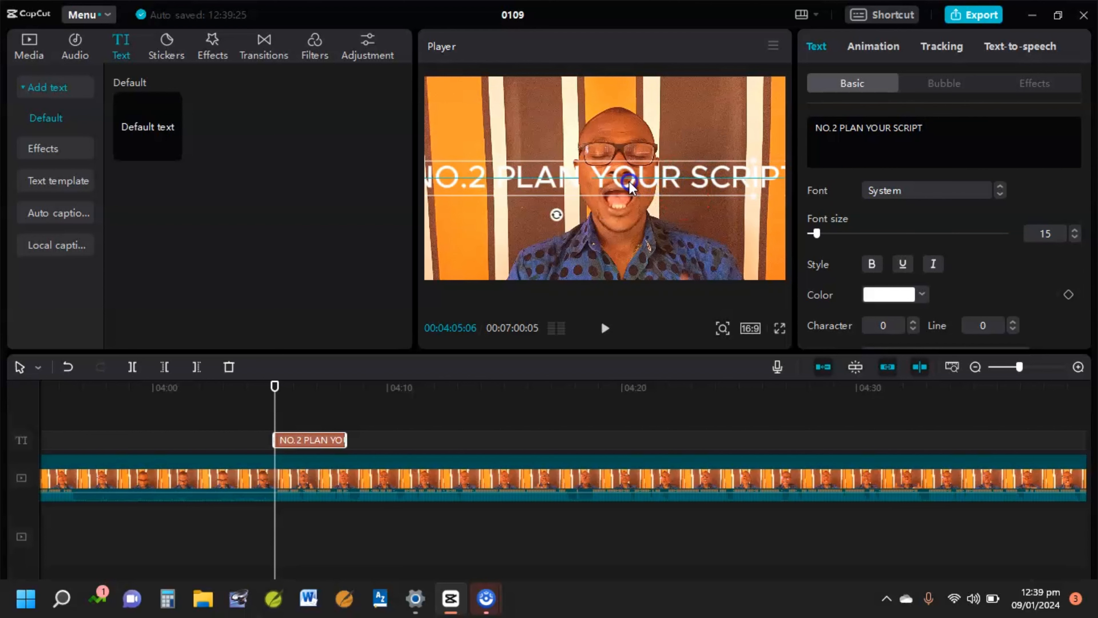
{"action": "left_click_drag", "start_coordinate": [677, 182], "coordinate": [612, 163]}
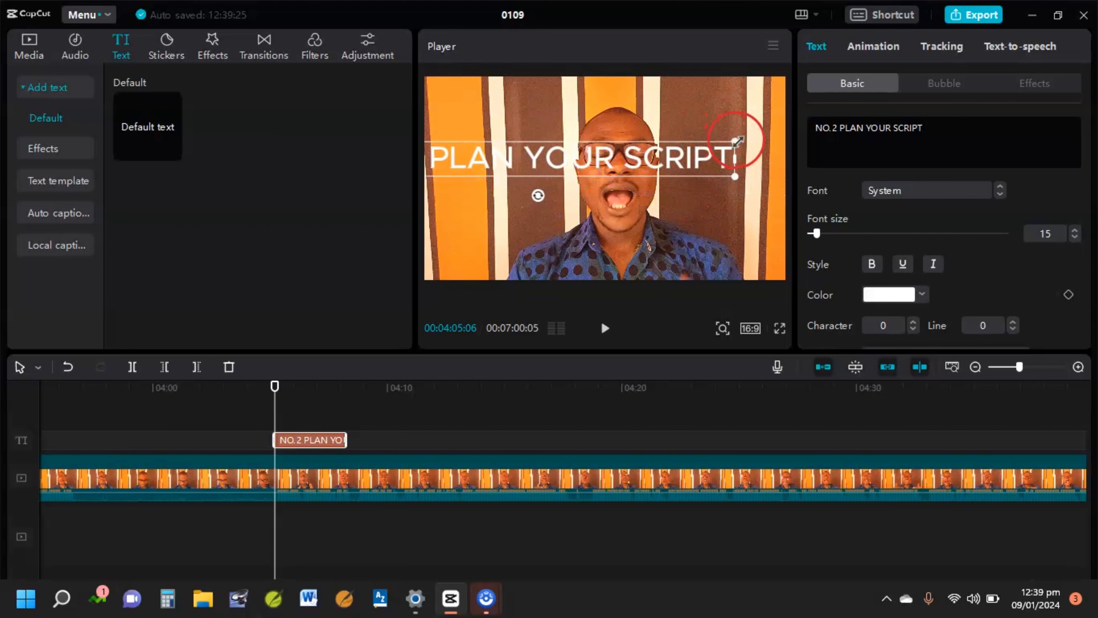
{"action": "left_click_drag", "start_coordinate": [735, 140], "coordinate": [701, 256]}
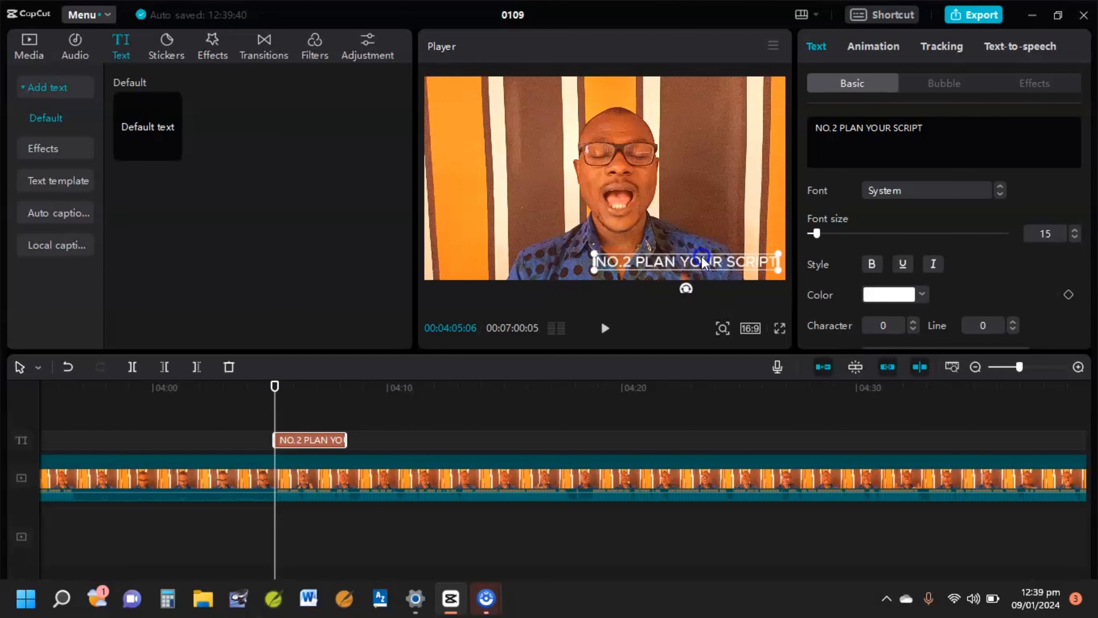
Preview the title over the footage, trim its end to about 4:08, and move the playhead back to about 4:06.
{"action": "left_click", "coordinate": [245, 407]}
{"action": "key", "text": "space"}
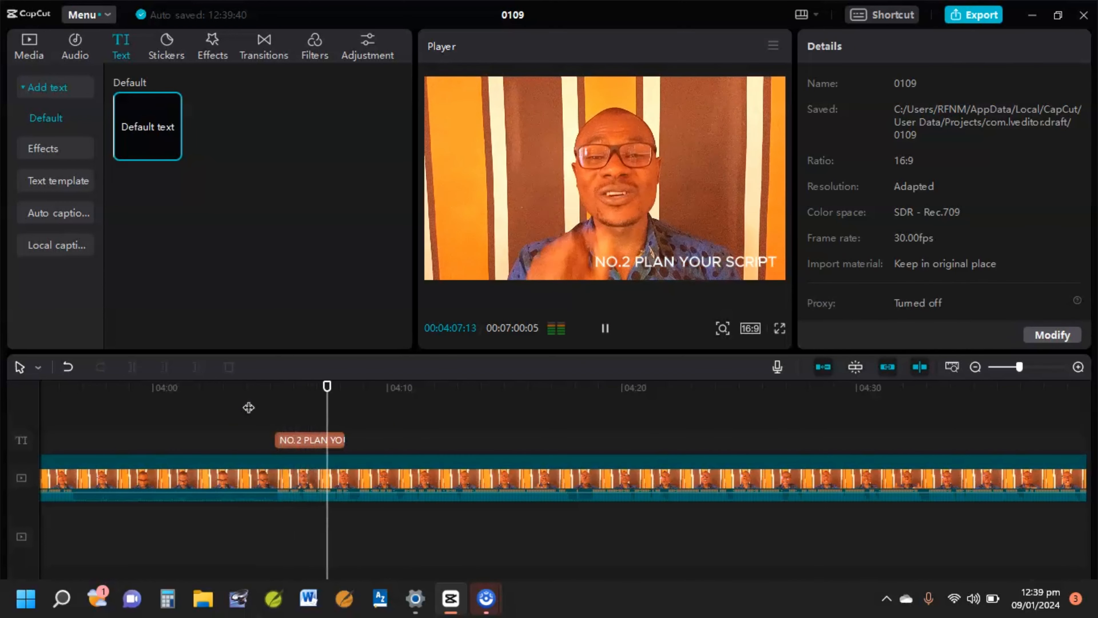
{"action": "left_click", "coordinate": [346, 444]}
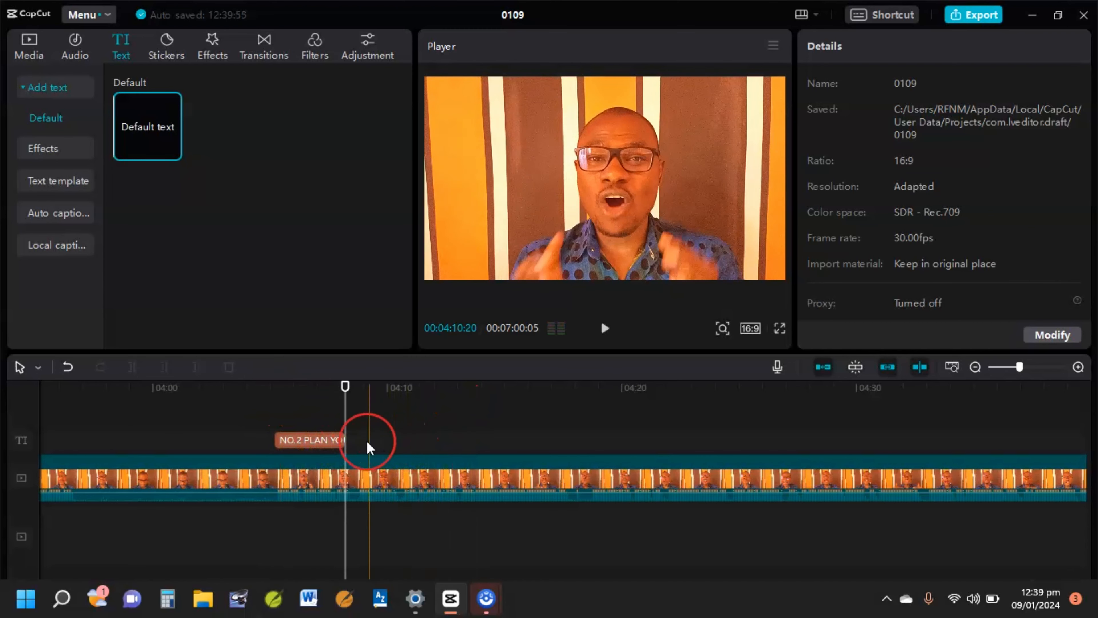
{"action": "left_click", "coordinate": [335, 439]}
{"action": "mouse_move", "coordinate": [344, 439]}
{"action": "left_mouse_down"}
{"action": "mouse_move", "coordinate": [738, 440]}
{"action": "mouse_move", "coordinate": [332, 445]}
{"action": "left_mouse_up"}
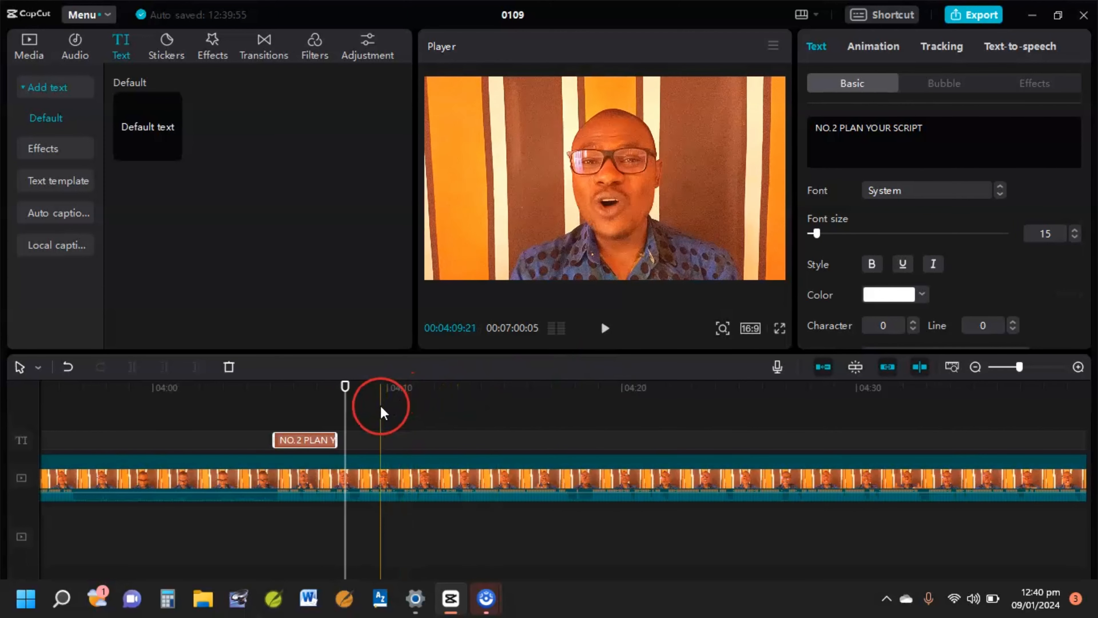
{"action": "left_click", "coordinate": [292, 414]}
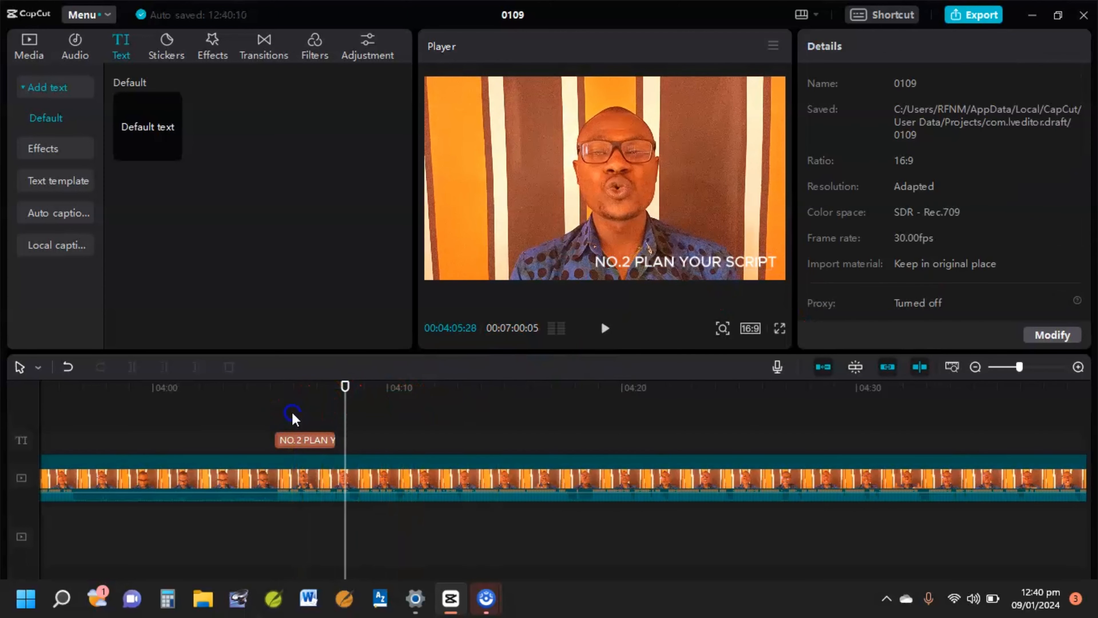
Try orange FF7100, dark red B71C1C and bright red FF0000 as the title's text colour.
{"action": "left_click", "coordinate": [301, 436]}
{"action": "scroll", "coordinate": [880, 295], "scroll_direction": "down", "scroll_amount": 3}
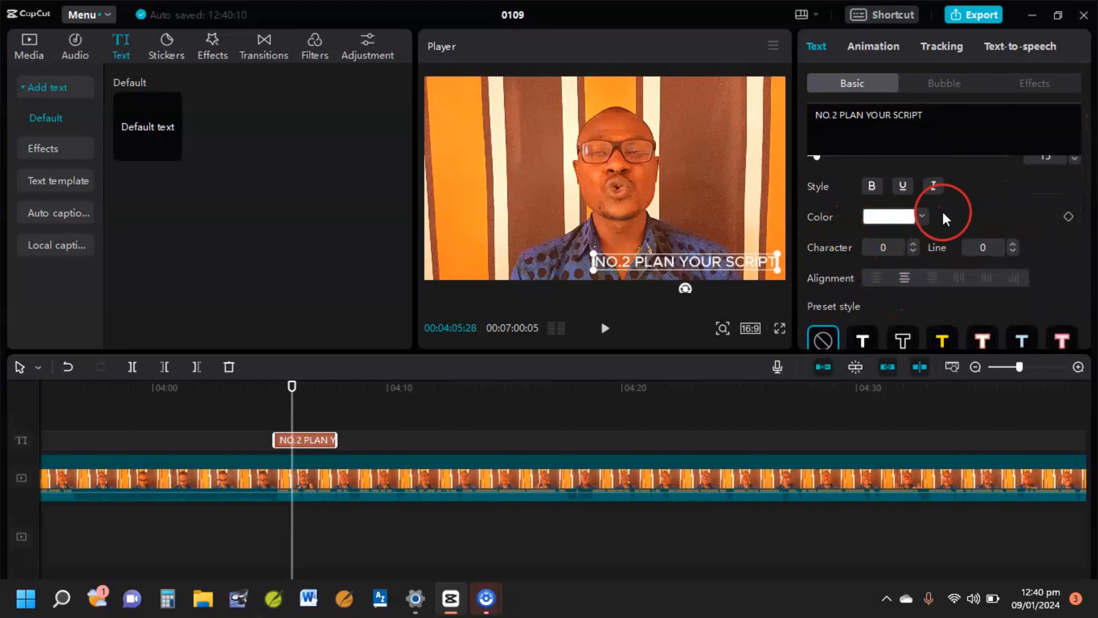
{"action": "left_click", "coordinate": [923, 215]}
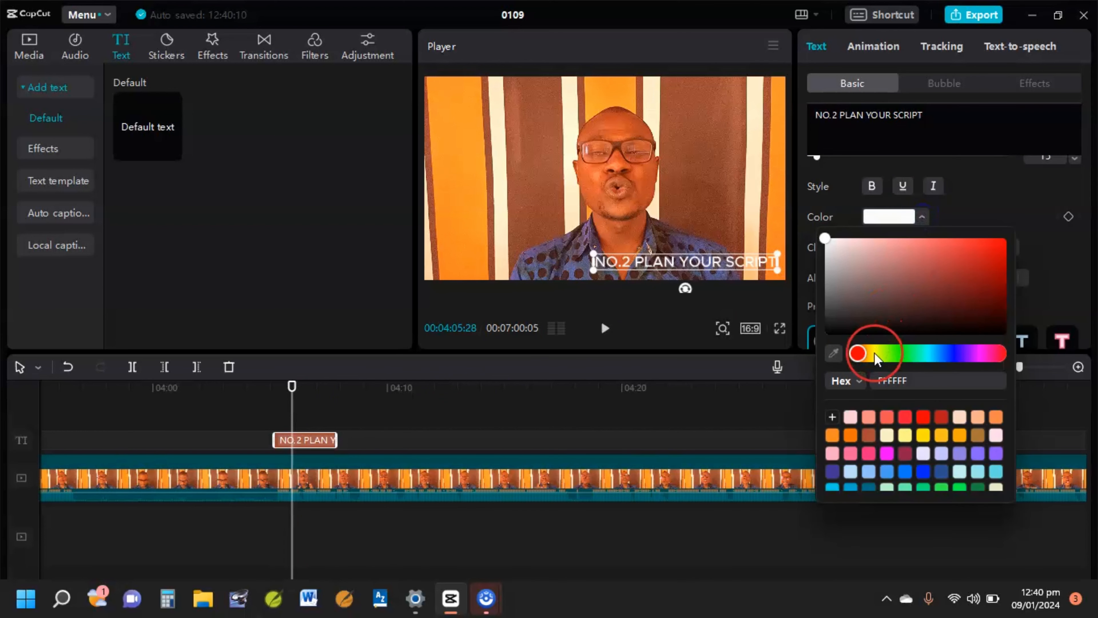
{"action": "left_click", "coordinate": [832, 435]}
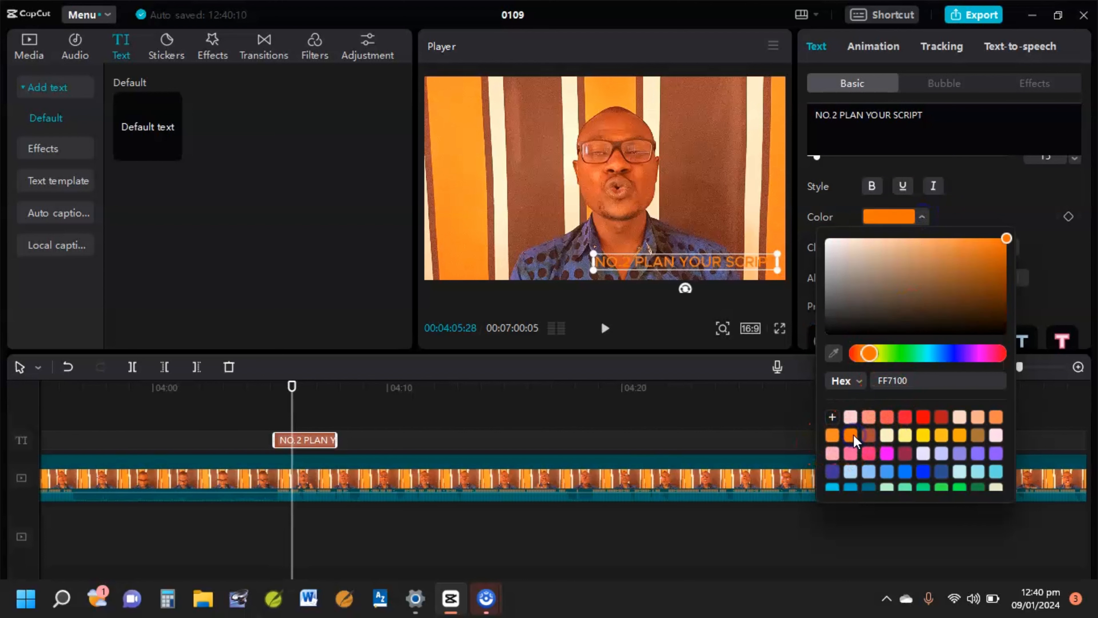
{"action": "left_click", "coordinate": [937, 417]}
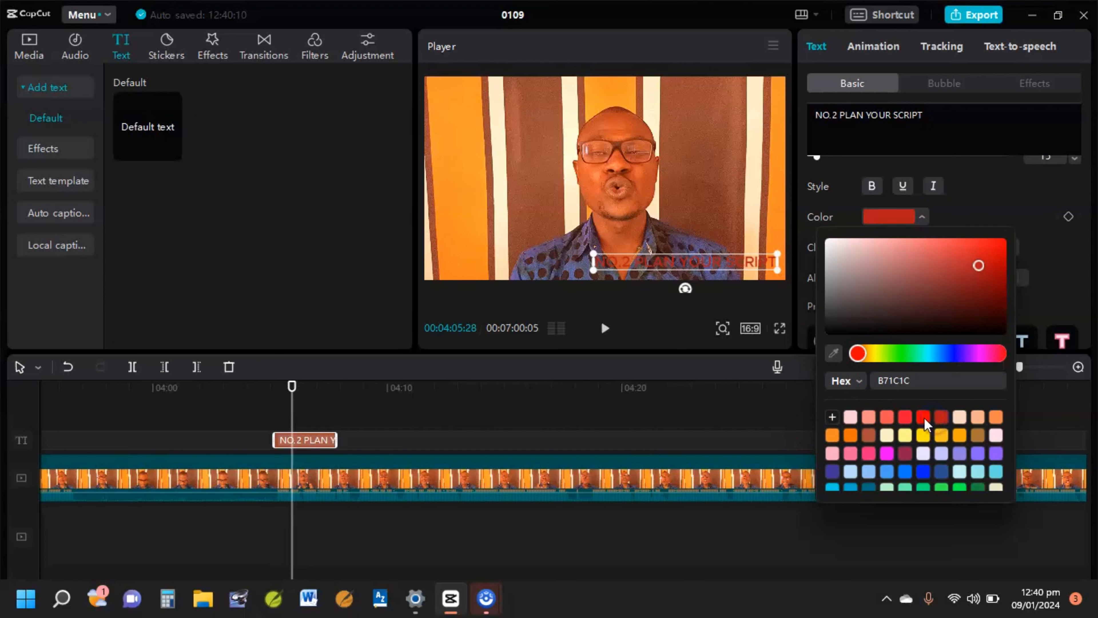
{"action": "left_click", "coordinate": [924, 418]}
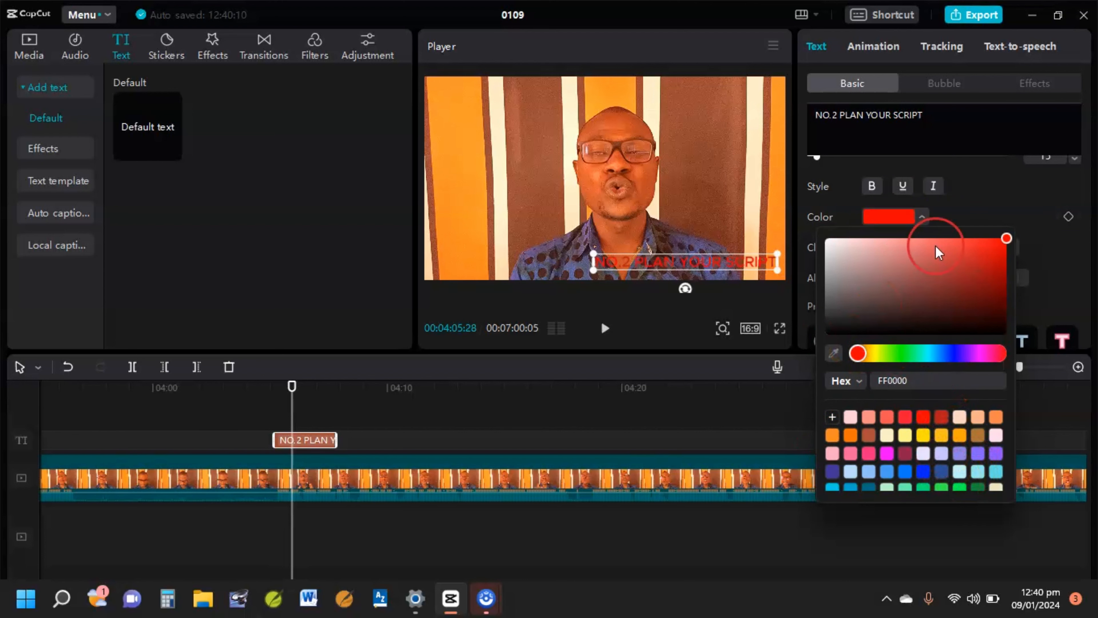
{"action": "left_click", "coordinate": [960, 197]}
Apply the preset style with yellow letters and a black outline to the title.
{"action": "scroll", "coordinate": [947, 294], "scroll_direction": "down", "scroll_amount": 1}
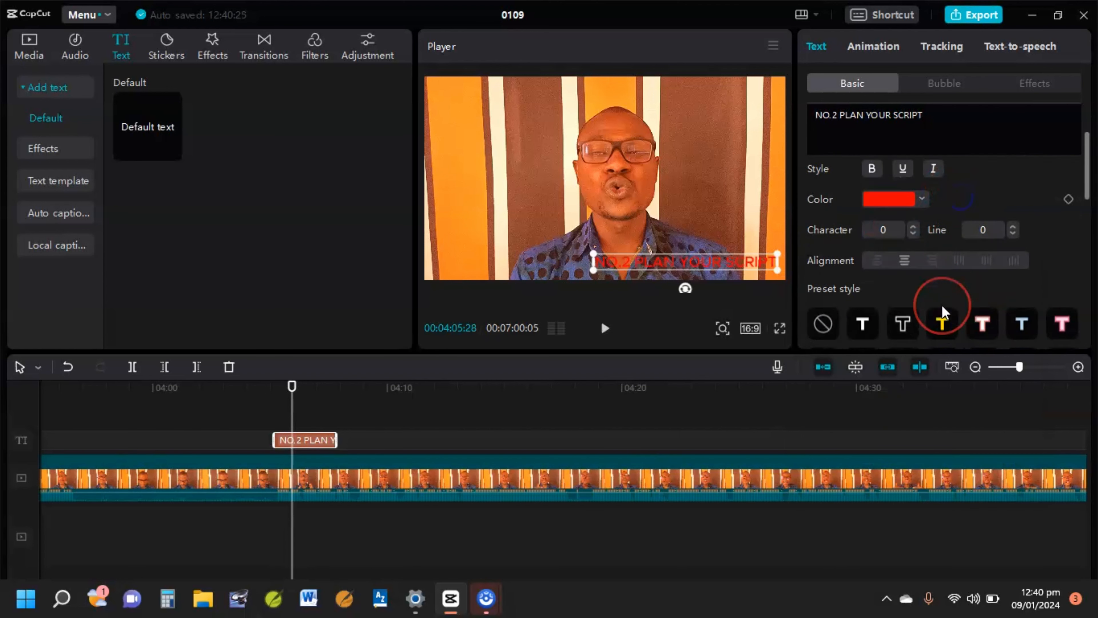
{"action": "scroll", "coordinate": [941, 304], "scroll_direction": "down", "scroll_amount": 5}
{"action": "scroll", "coordinate": [942, 305], "scroll_direction": "up", "scroll_amount": 3}
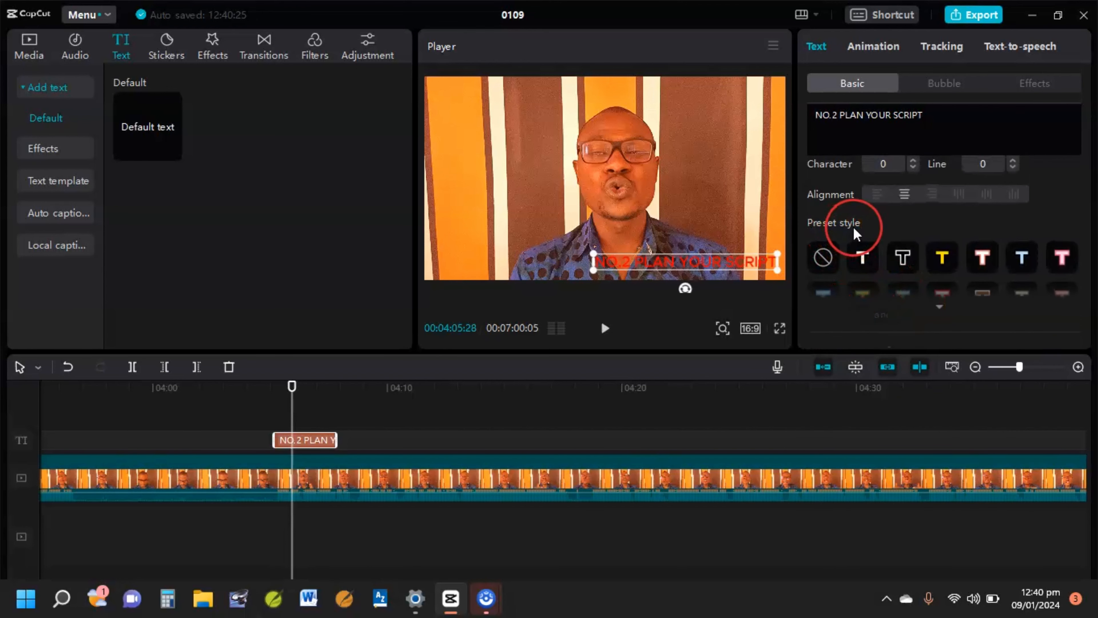
{"action": "left_click", "coordinate": [943, 259]}
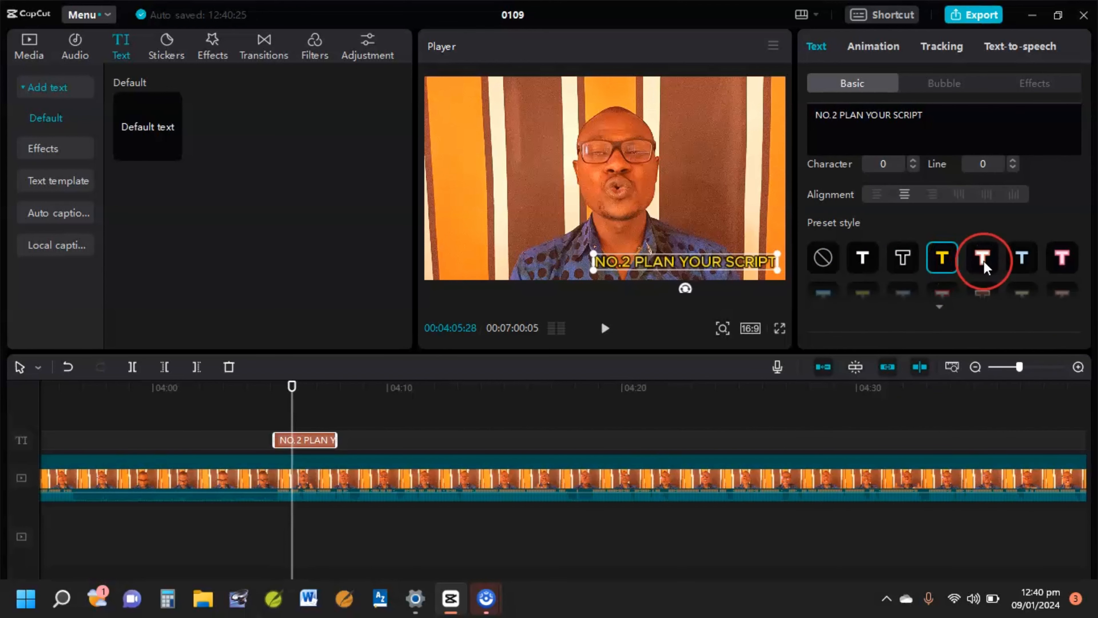
Change the title's stroke colour to the dark olive green 4E573F and collapse the stroke settings.
{"action": "scroll", "coordinate": [1023, 266], "scroll_direction": "down", "scroll_amount": 3}
{"action": "scroll", "coordinate": [1023, 267], "scroll_direction": "down", "scroll_amount": 2}
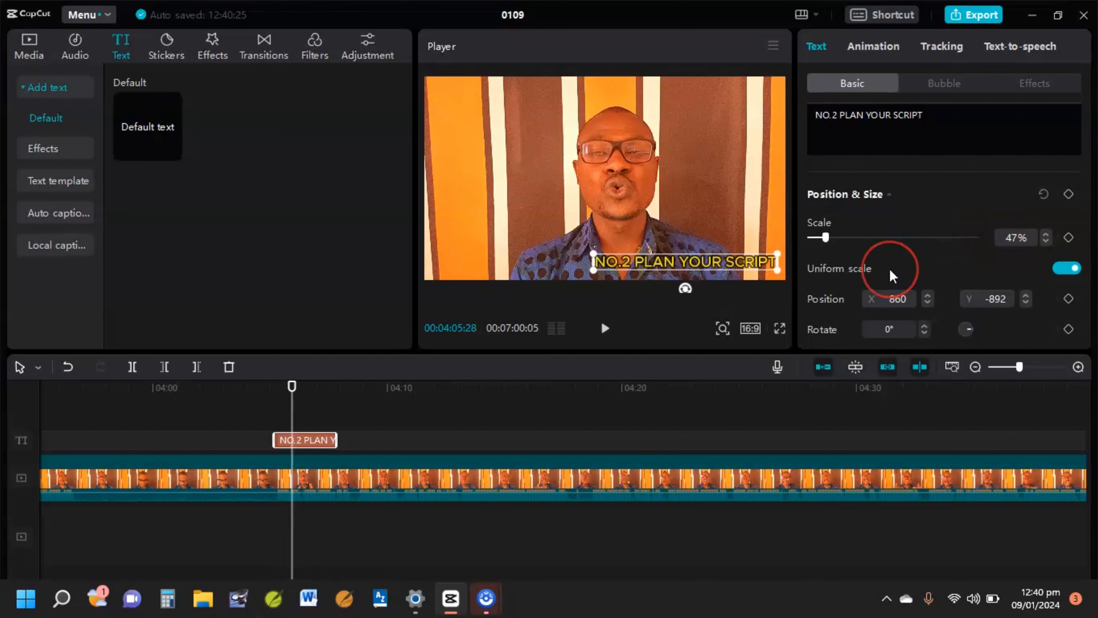
{"action": "scroll", "coordinate": [899, 264], "scroll_direction": "down", "scroll_amount": 5}
{"action": "scroll", "coordinate": [904, 260], "scroll_direction": "down", "scroll_amount": 4}
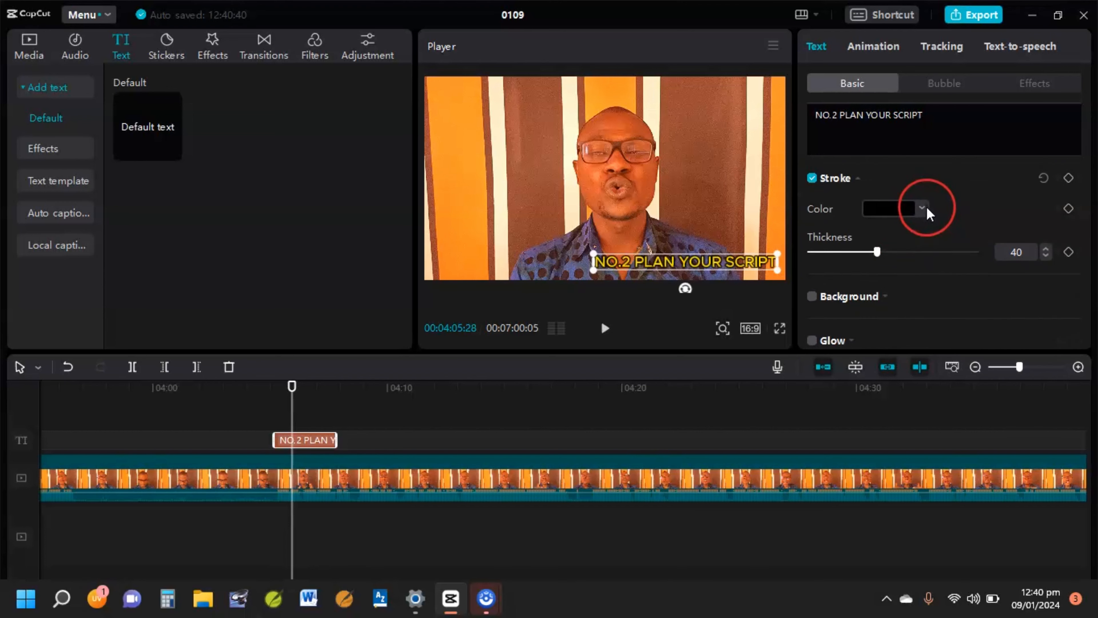
{"action": "left_click", "coordinate": [920, 209]}
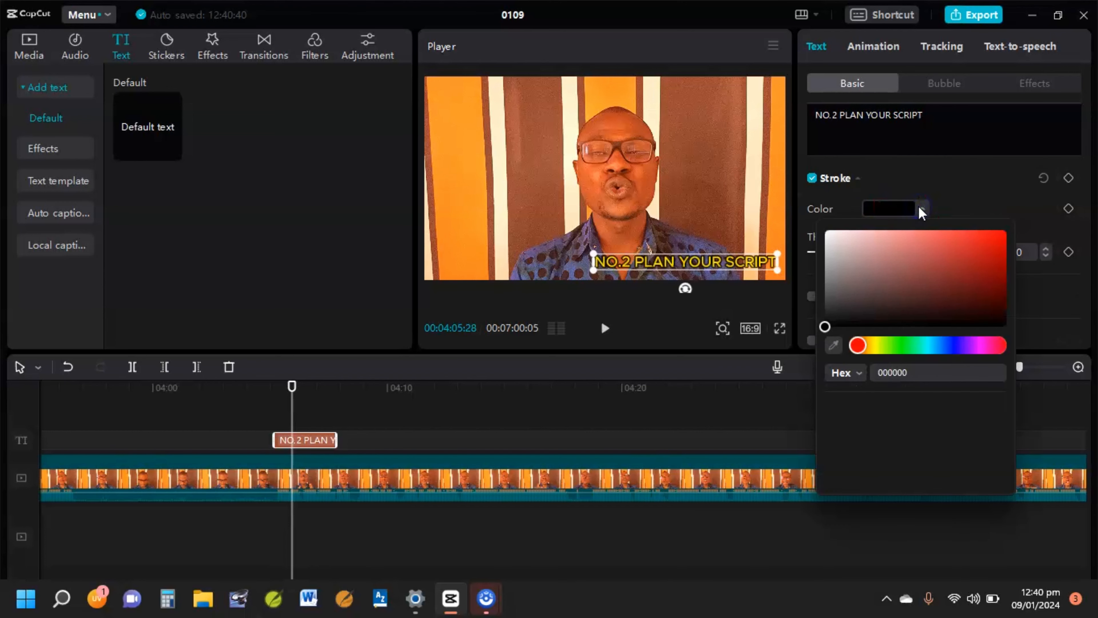
{"action": "left_click", "coordinate": [894, 353]}
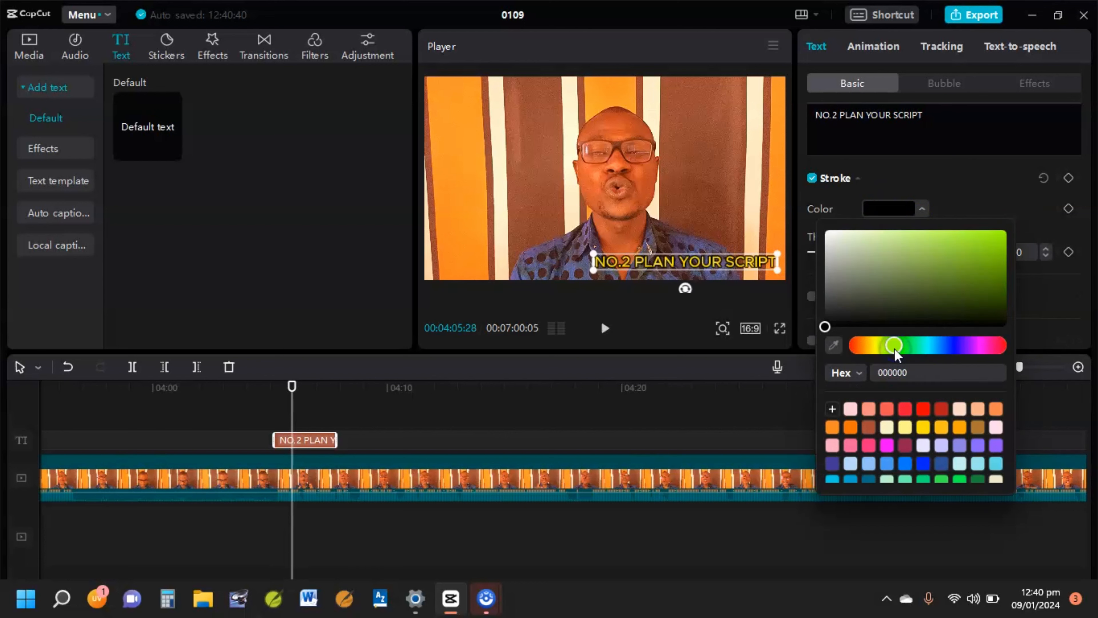
{"action": "left_click", "coordinate": [979, 260]}
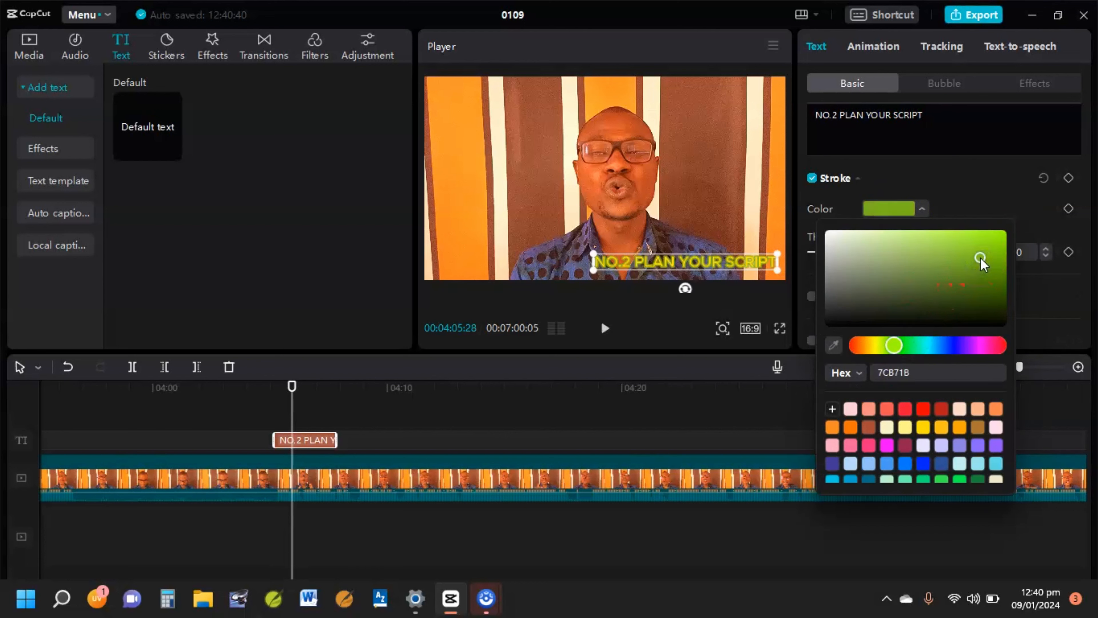
{"action": "mouse_move", "coordinate": [981, 262]}
{"action": "left_mouse_down"}
{"action": "mouse_move", "coordinate": [909, 262]}
{"action": "mouse_move", "coordinate": [878, 300]}
{"action": "left_mouse_up"}
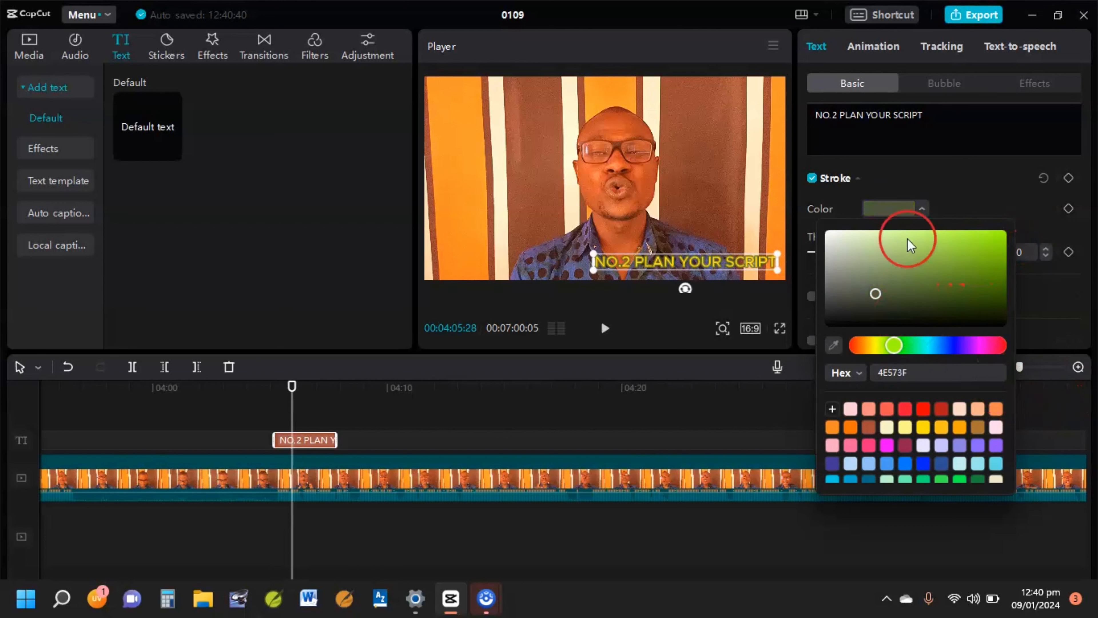
{"action": "left_click", "coordinate": [957, 170]}
{"action": "left_click", "coordinate": [919, 274]}
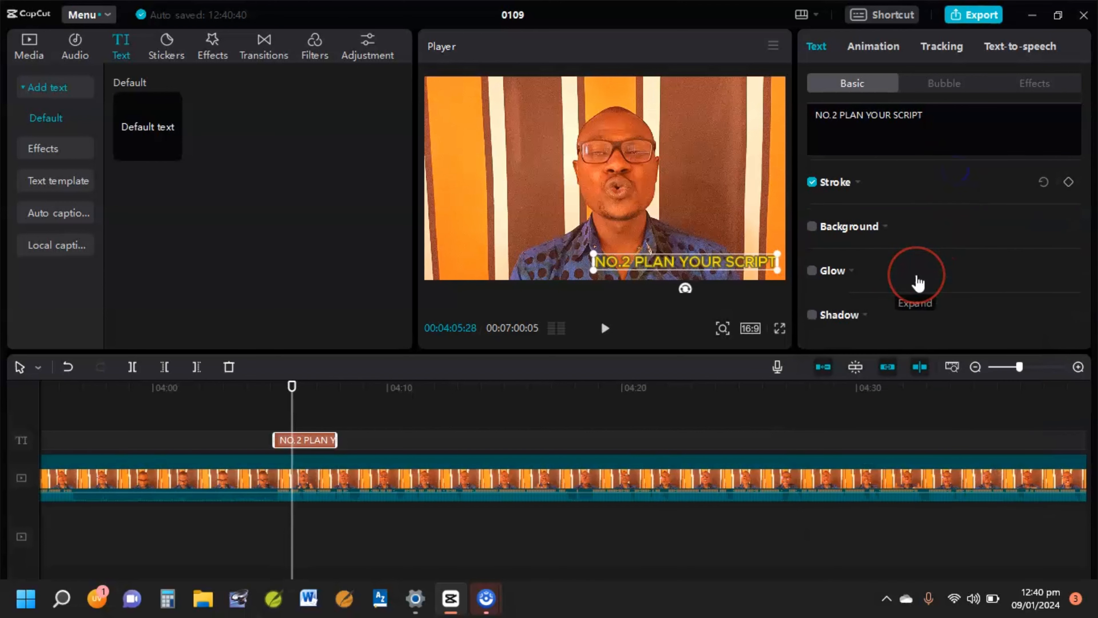
{"action": "scroll", "coordinate": [919, 281], "scroll_direction": "up", "scroll_amount": 5}
{"action": "scroll", "coordinate": [918, 283], "scroll_direction": "up", "scroll_amount": 5}
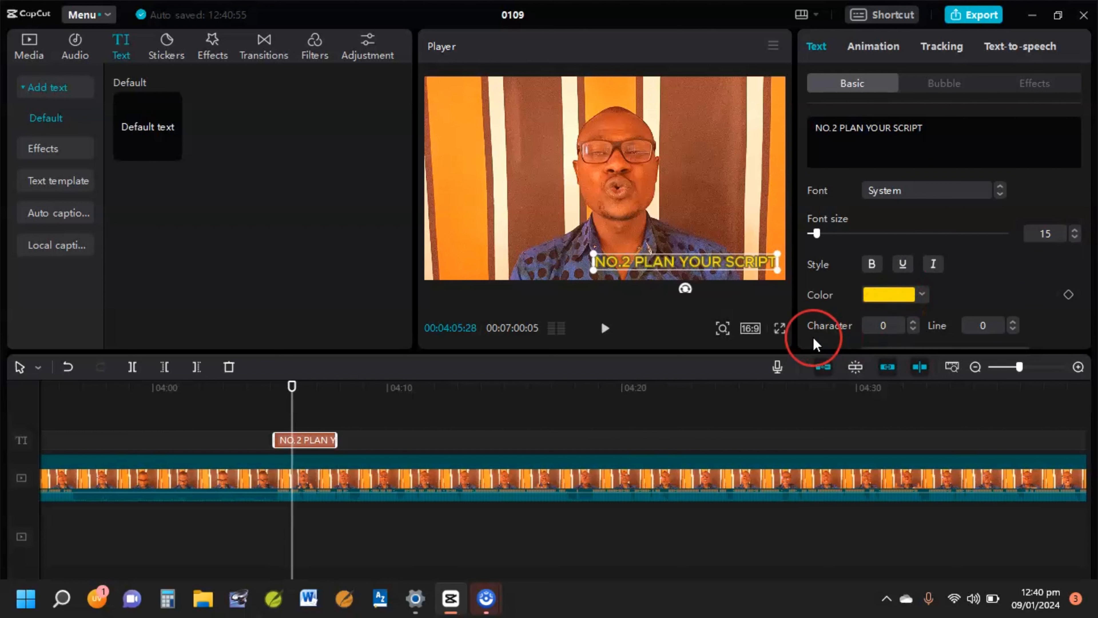
Move the playhead to about 4:10 and browse to the ULTIMATE folder on the Desktop for a media import.
{"action": "left_click", "coordinate": [619, 379]}
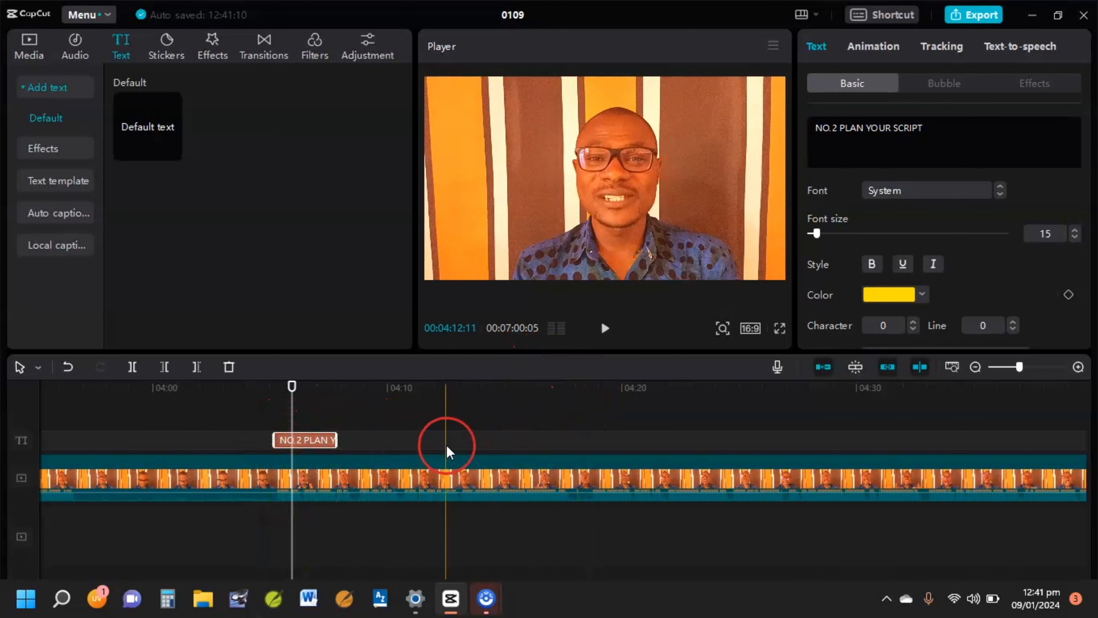
{"action": "left_click", "coordinate": [404, 397]}
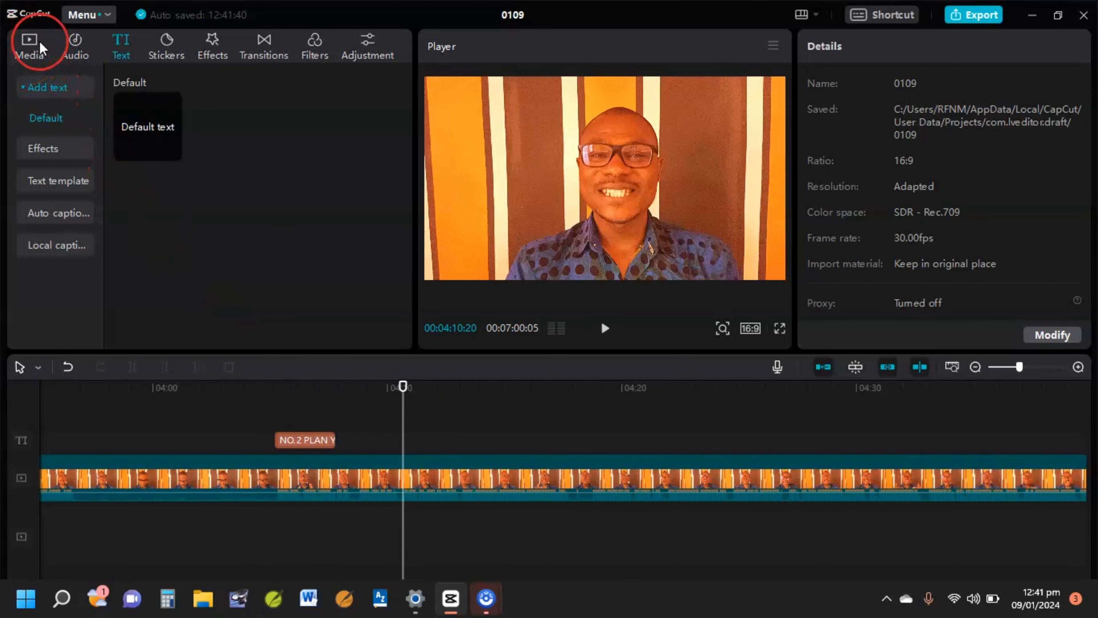
{"action": "left_click", "coordinate": [30, 42]}
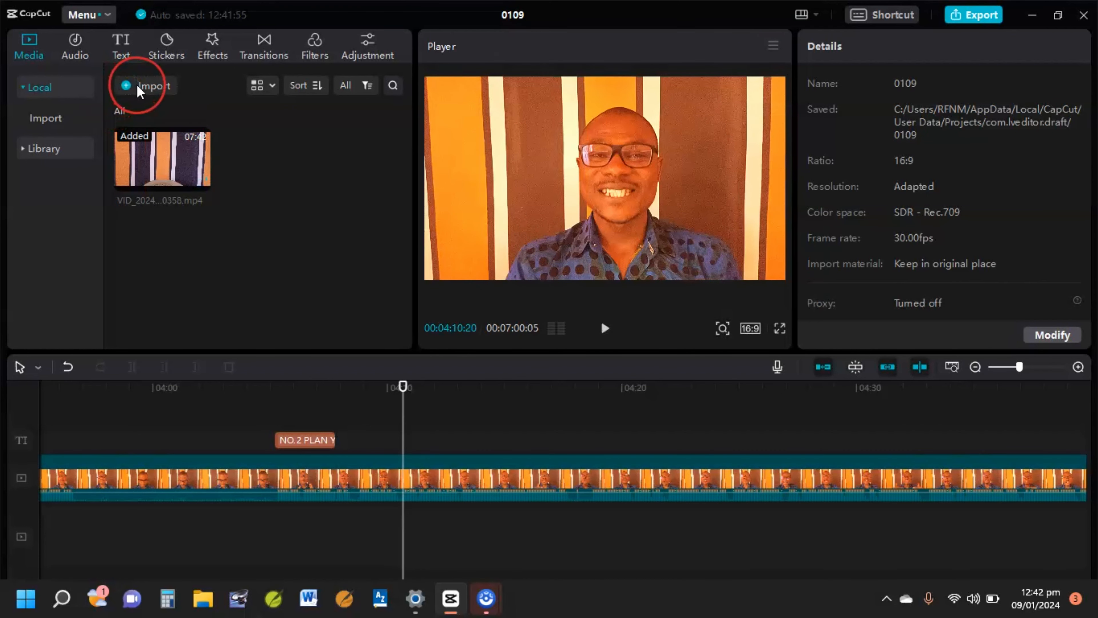
{"action": "left_click", "coordinate": [175, 83]}
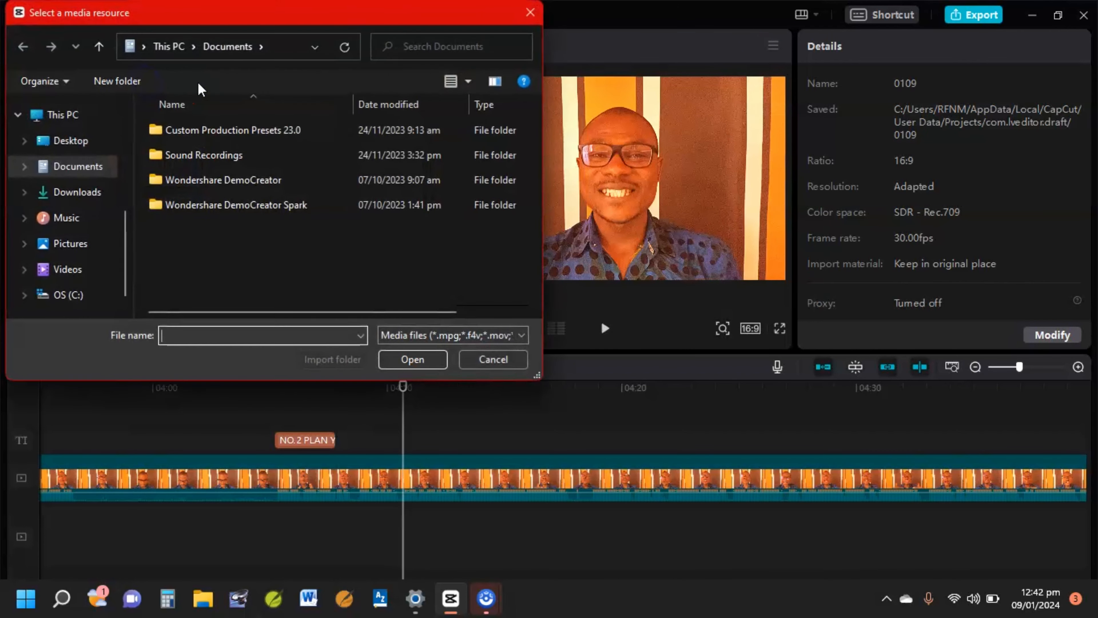
{"action": "left_click", "coordinate": [70, 140]}
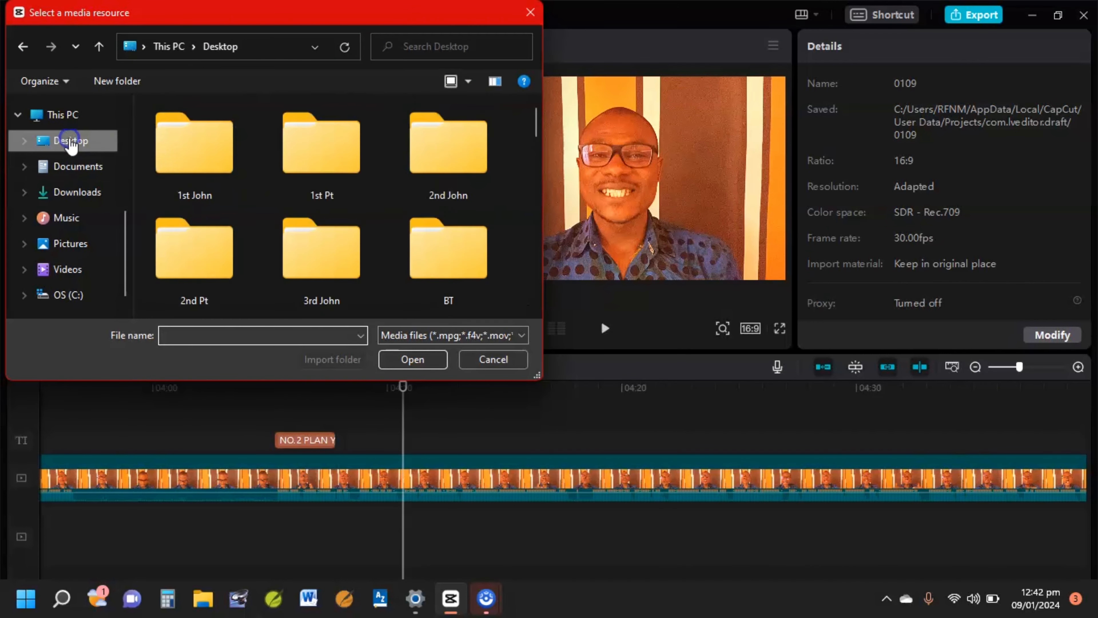
{"action": "scroll", "coordinate": [247, 176], "scroll_direction": "up", "scroll_amount": 3}
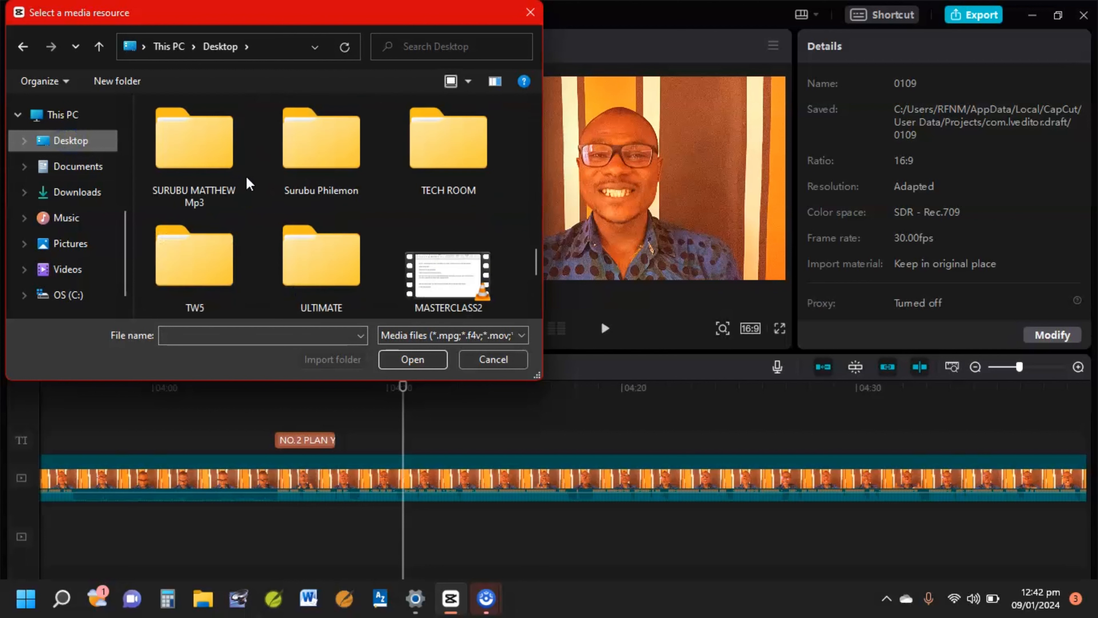
{"action": "scroll", "coordinate": [246, 176], "scroll_direction": "down", "scroll_amount": 1}
{"action": "left_click", "coordinate": [334, 143]}
{"action": "double_click", "coordinate": [334, 142]}
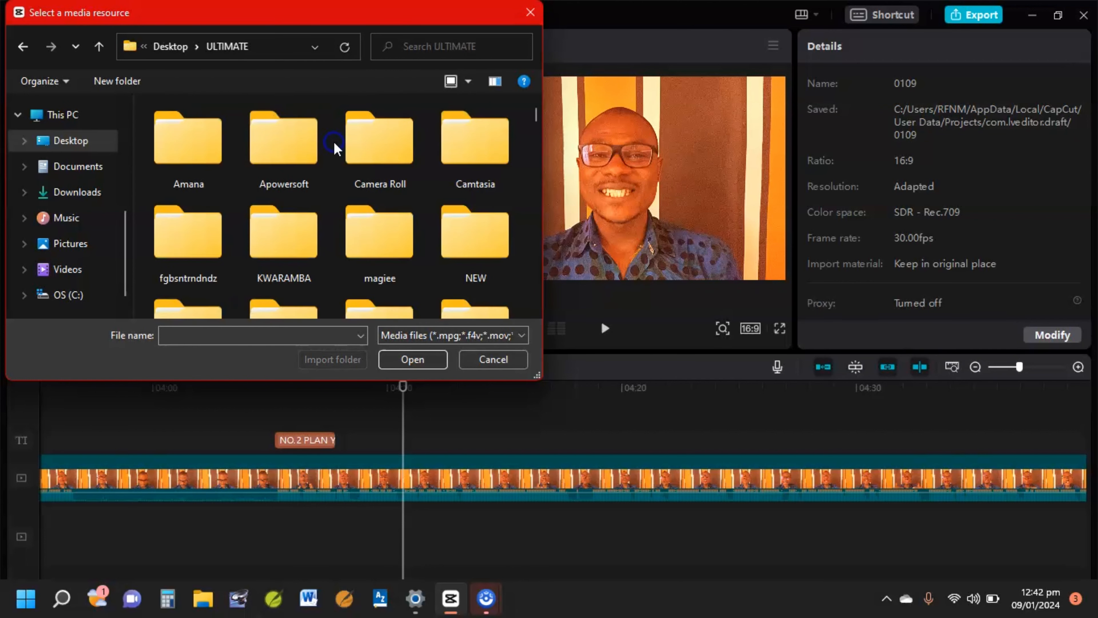
Import the yellow UltimateVid logo image 20231024_143939_0000 into the project media.
{"action": "left_click", "coordinate": [368, 226]}
{"action": "scroll", "coordinate": [370, 227], "scroll_direction": "down", "scroll_amount": 5}
{"action": "scroll", "coordinate": [370, 226], "scroll_direction": "down", "scroll_amount": 1}
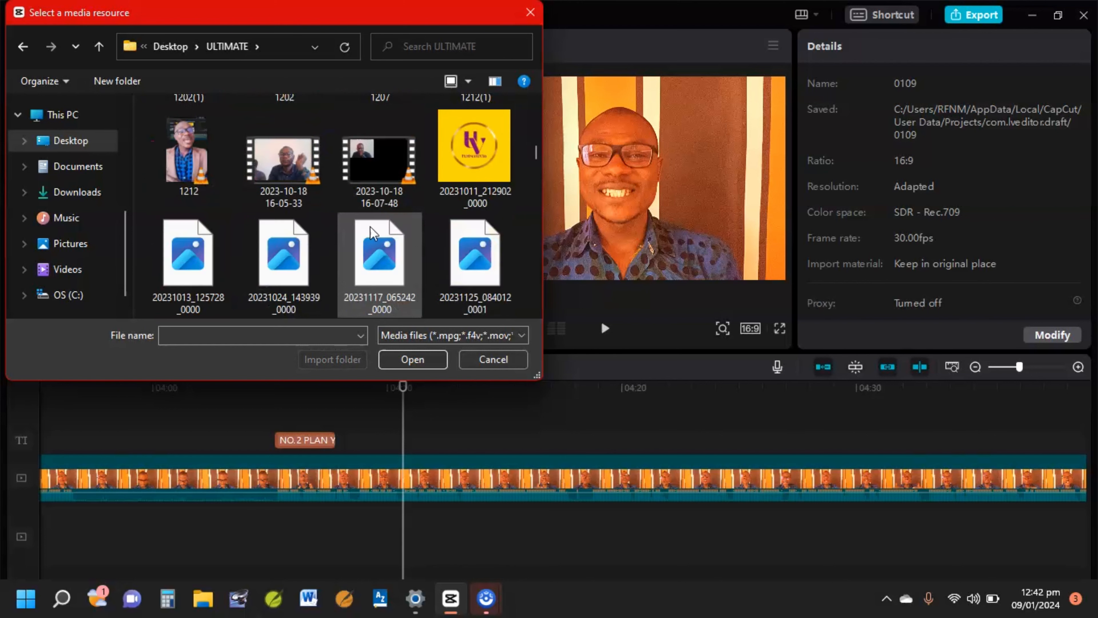
{"action": "left_click", "coordinate": [296, 254]}
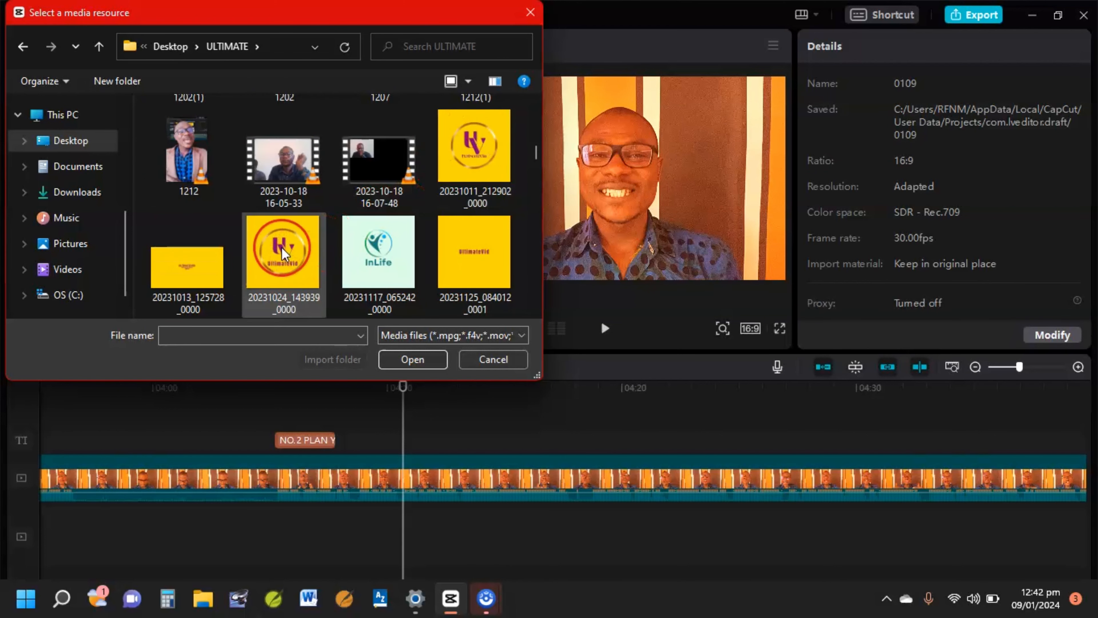
{"action": "left_click", "coordinate": [415, 361]}
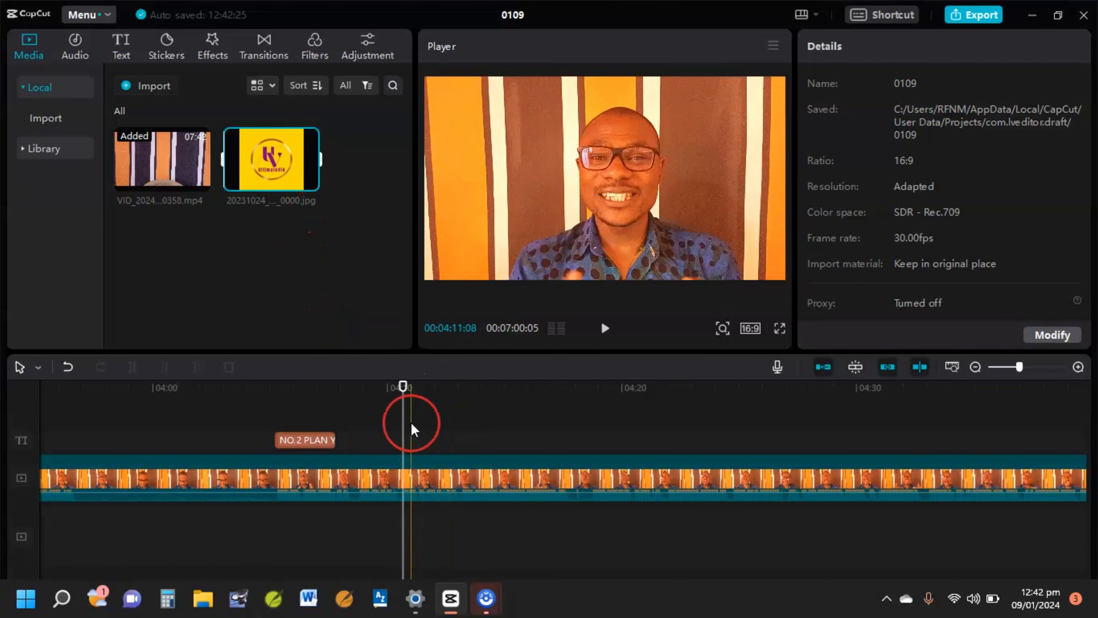
Place the logo image on a new track above the title at about 4:09 and move the playhead to about 4:12.
{"action": "left_click_drag", "start_coordinate": [403, 420], "coordinate": [380, 421]}
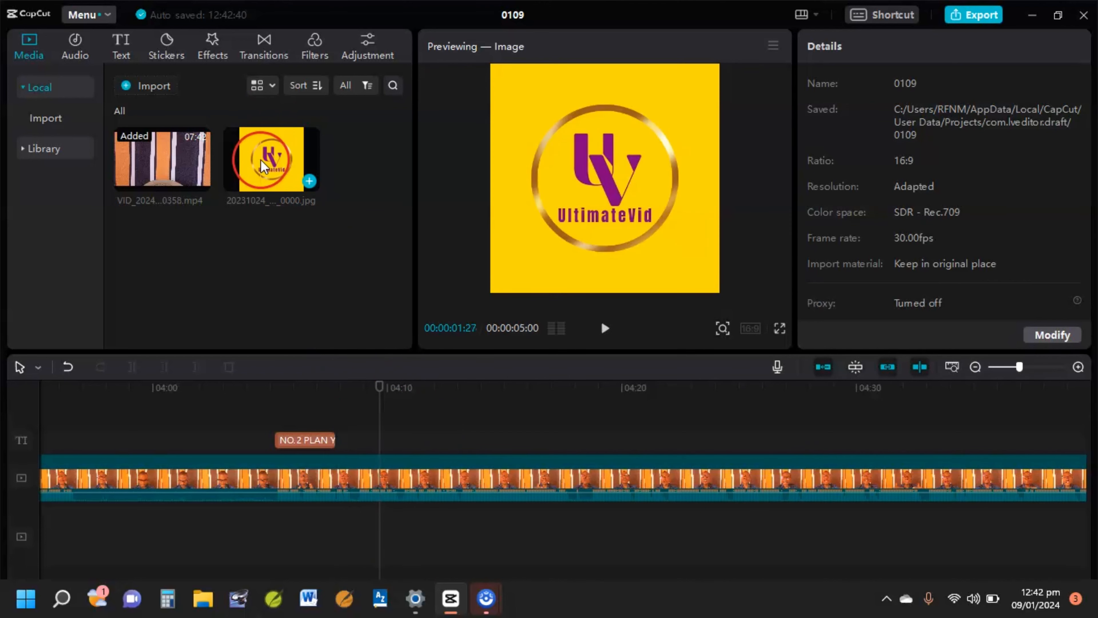
{"action": "left_click_drag", "start_coordinate": [260, 160], "coordinate": [383, 432]}
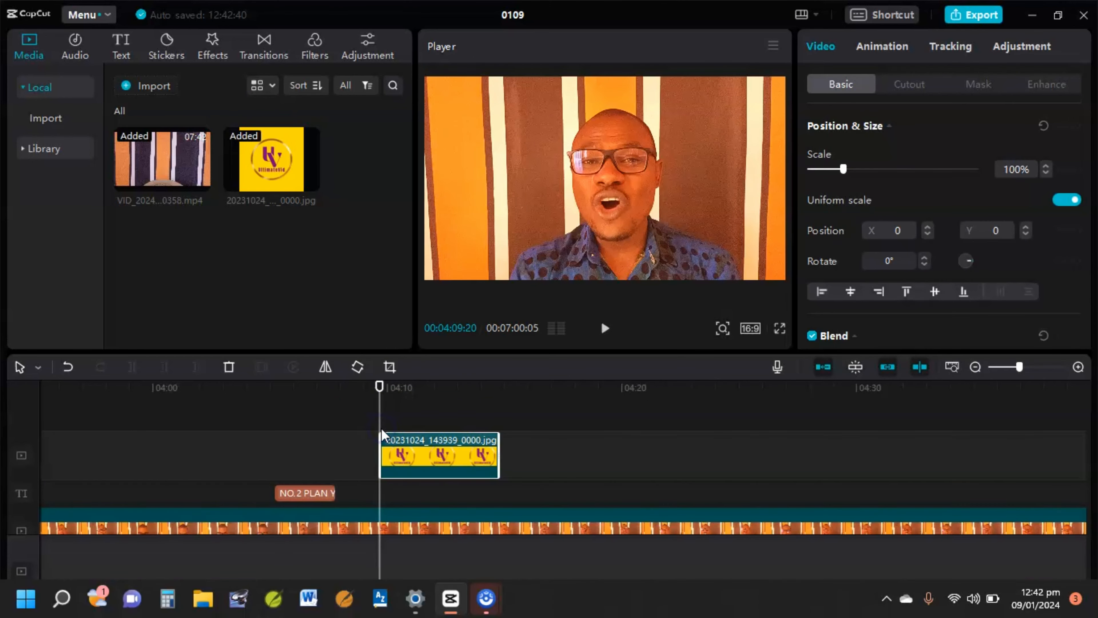
{"action": "left_click", "coordinate": [508, 447]}
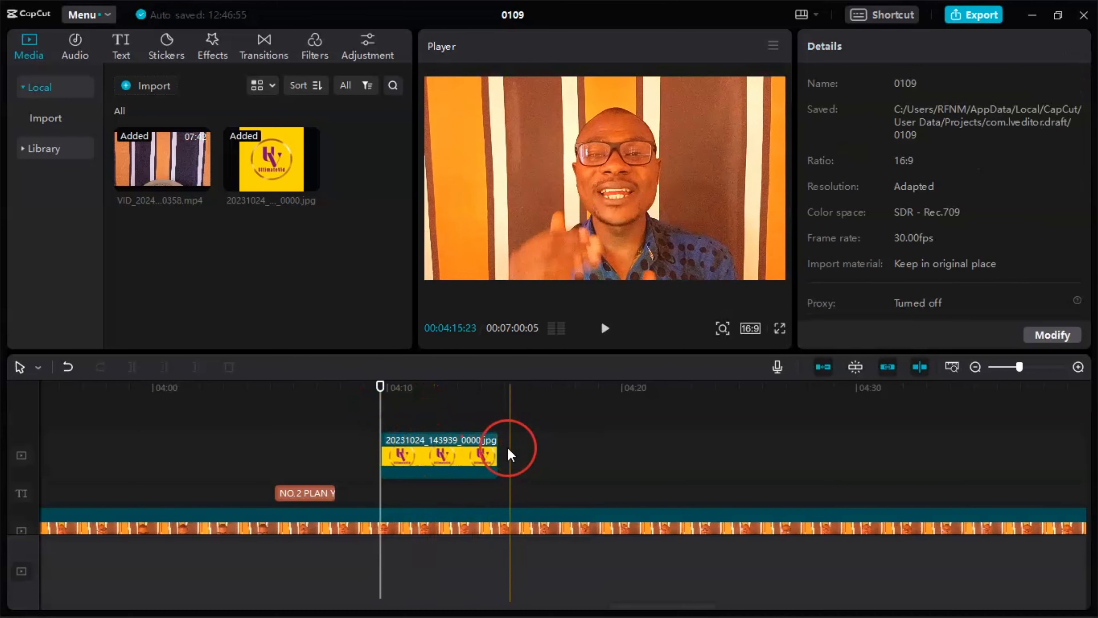
{"action": "left_click", "coordinate": [429, 400]}
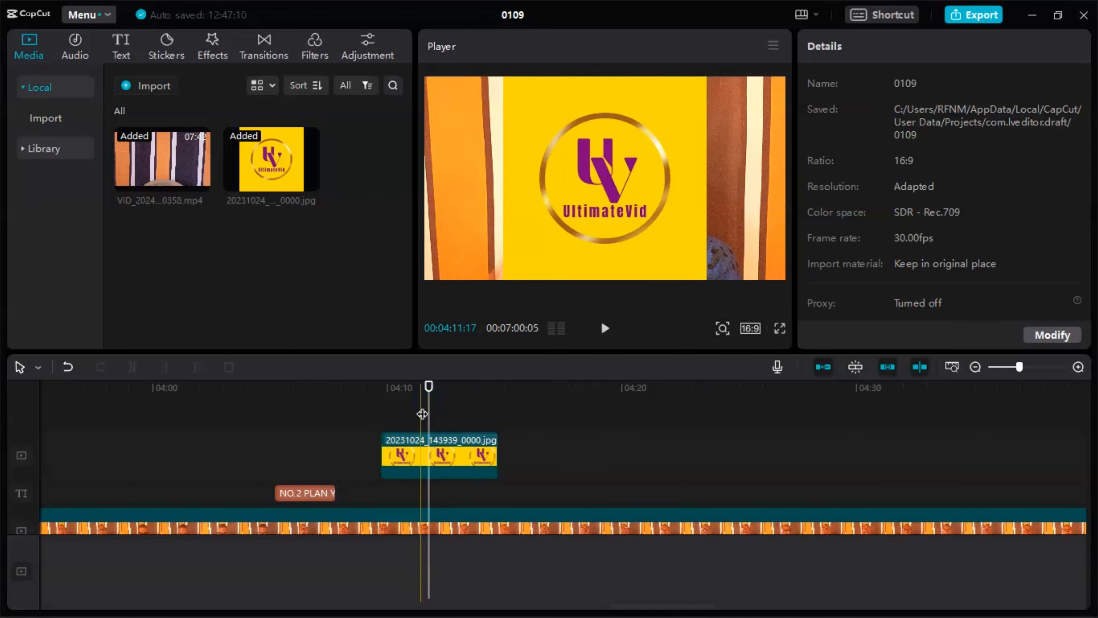
Key out the logo's yellow background with Chroma key, sampling the yellow and setting the strength to 1.
{"action": "left_click", "coordinate": [602, 169]}
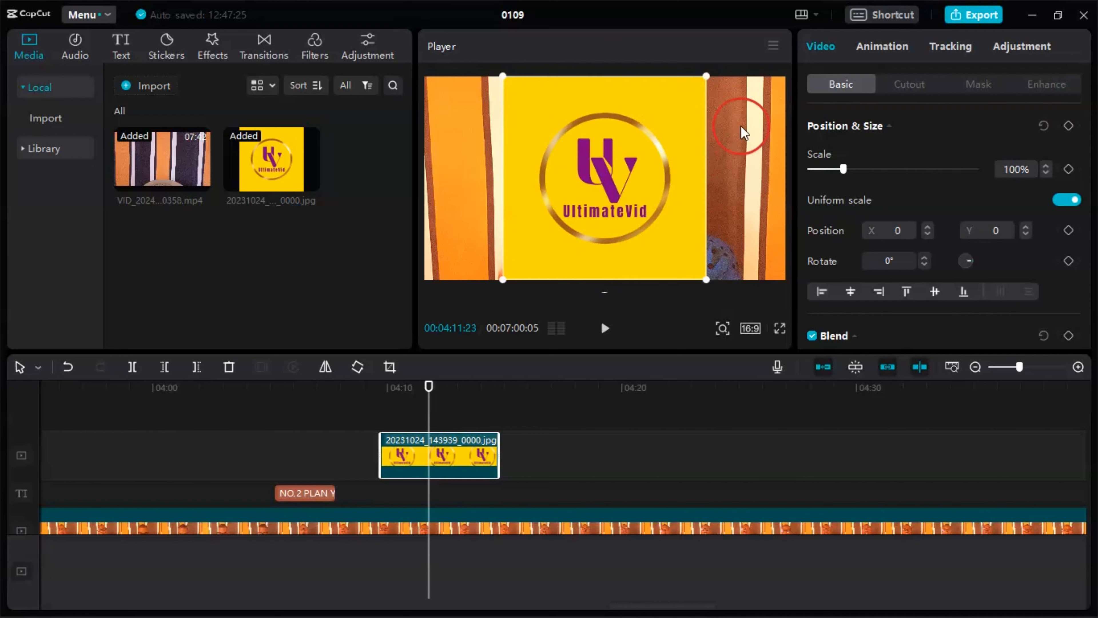
{"action": "left_click", "coordinate": [820, 48]}
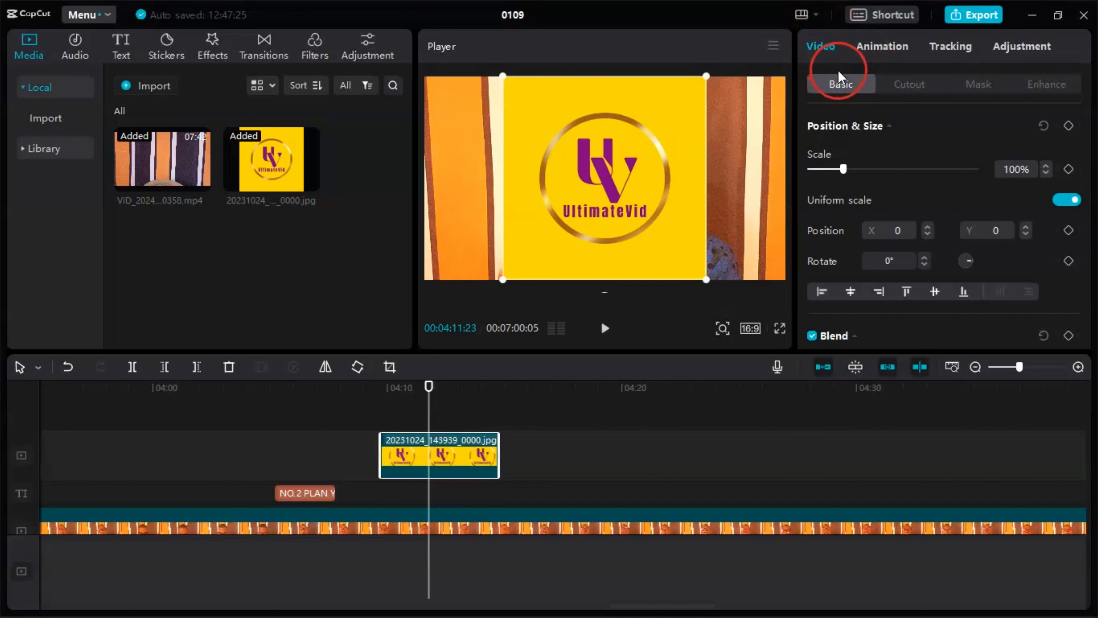
{"action": "left_click", "coordinate": [920, 87]}
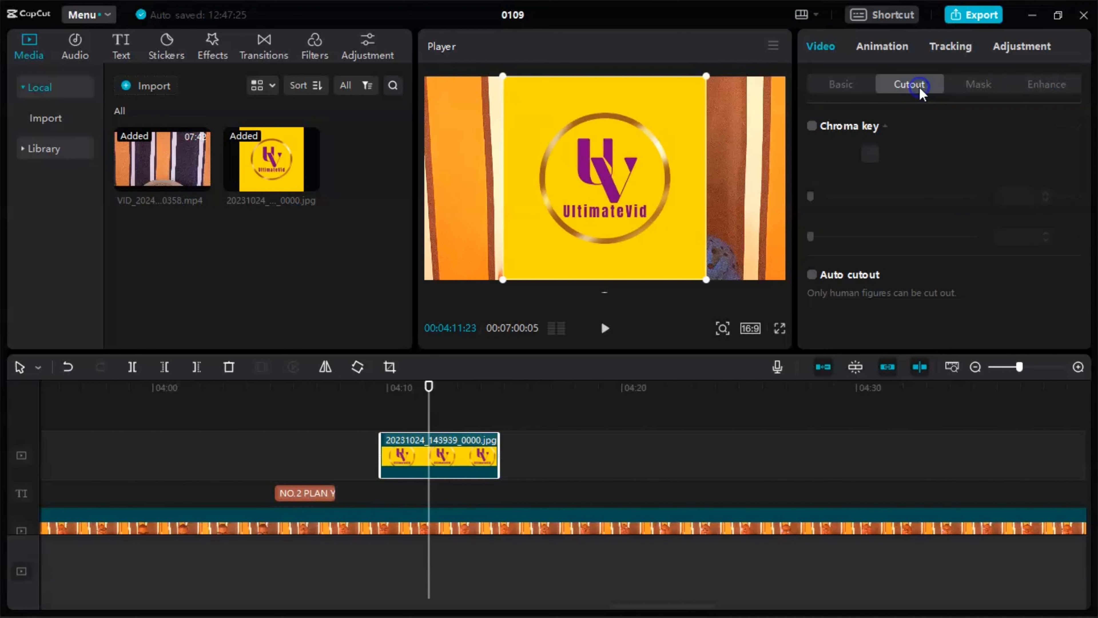
{"action": "left_click", "coordinate": [813, 129]}
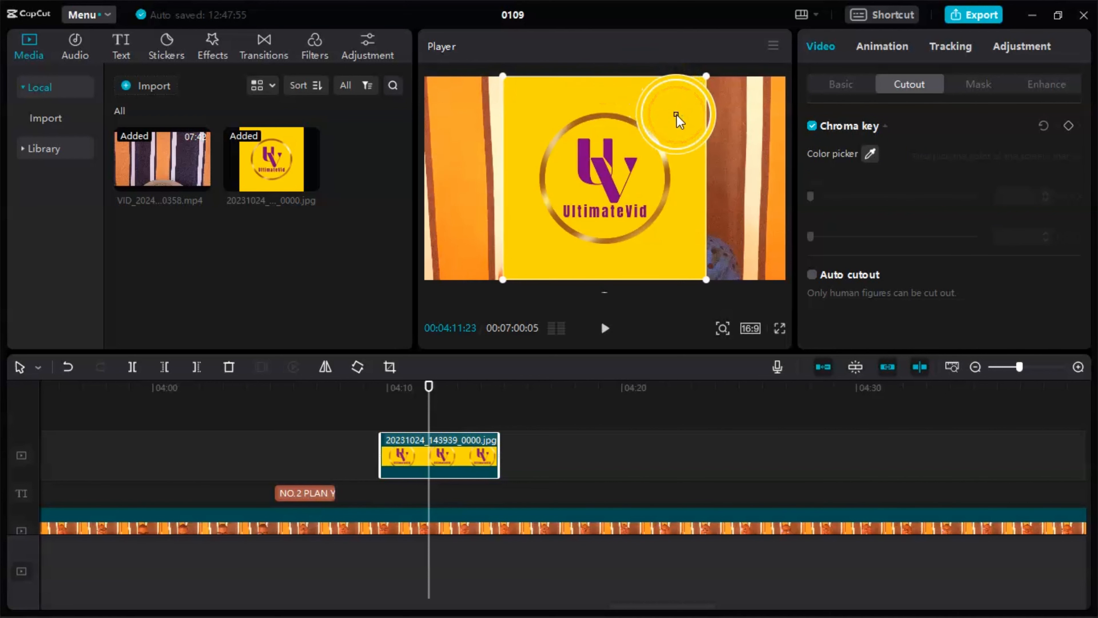
{"action": "left_click", "coordinate": [676, 114]}
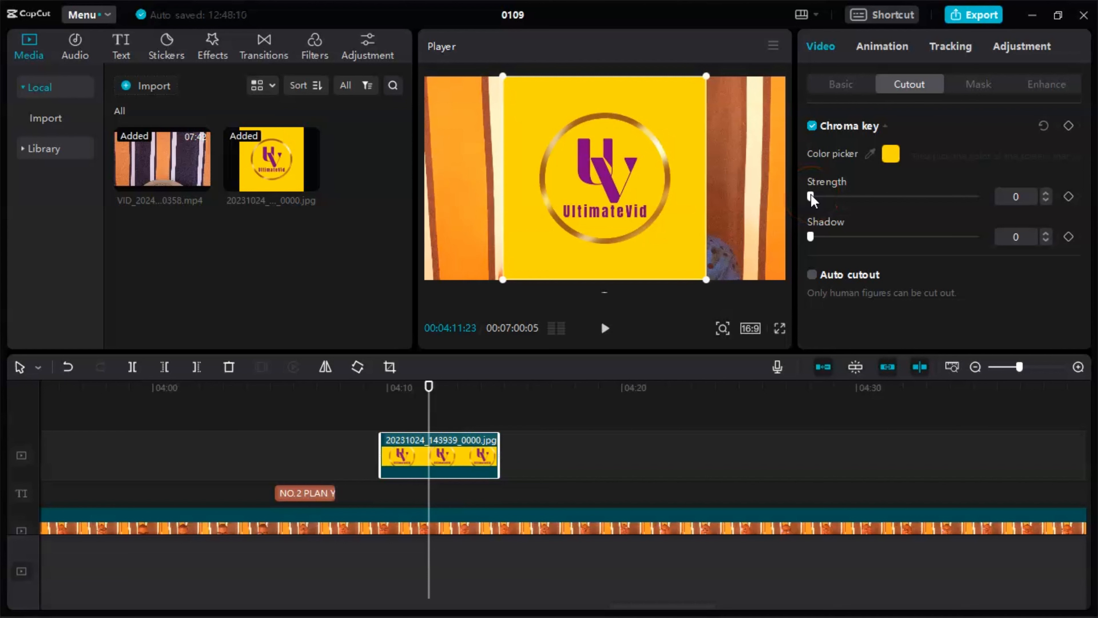
{"action": "left_click_drag", "start_coordinate": [811, 197], "coordinate": [842, 198]}
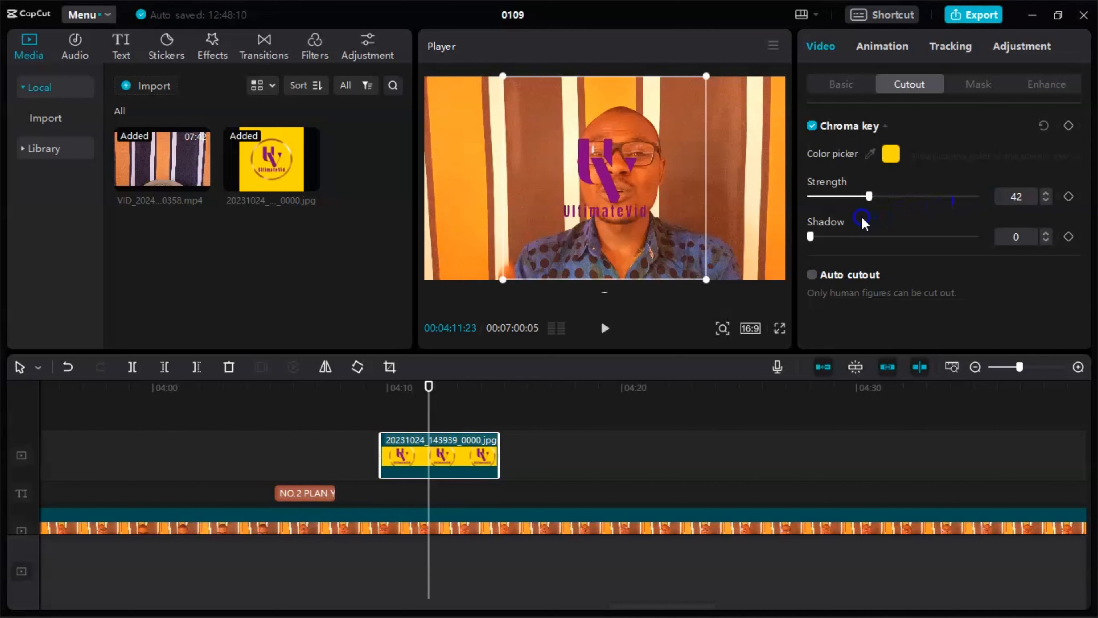
{"action": "left_click_drag", "start_coordinate": [833, 219], "coordinate": [813, 218]}
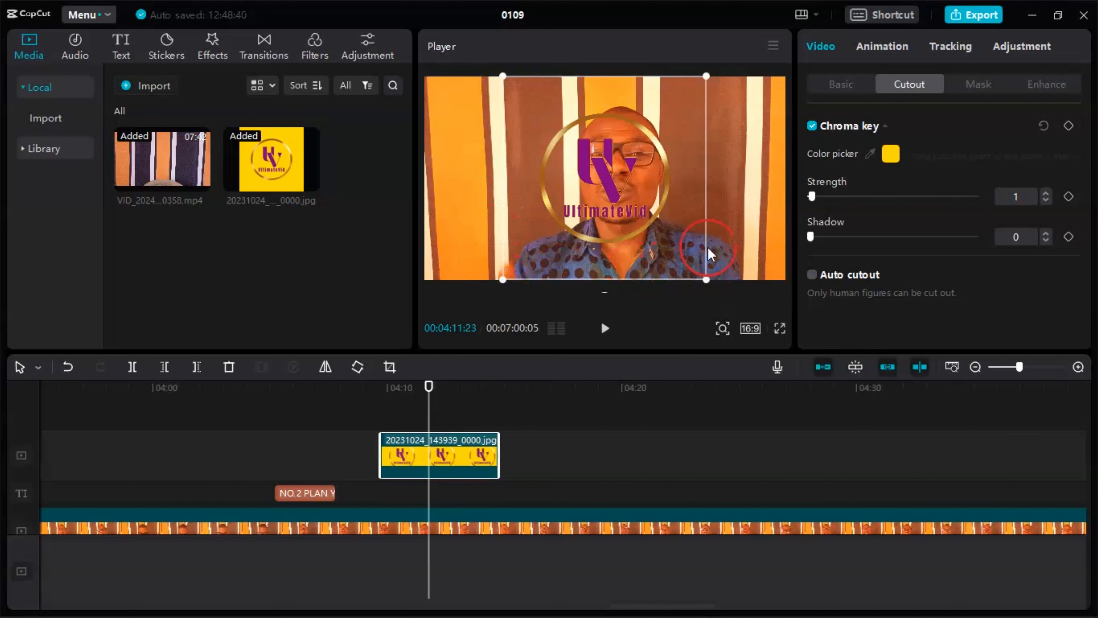
Shrink the logo into the upper-left corner of the video frame and preview it from about 4:09 to 4:13.
{"action": "left_click_drag", "start_coordinate": [706, 76], "coordinate": [471, 111]}
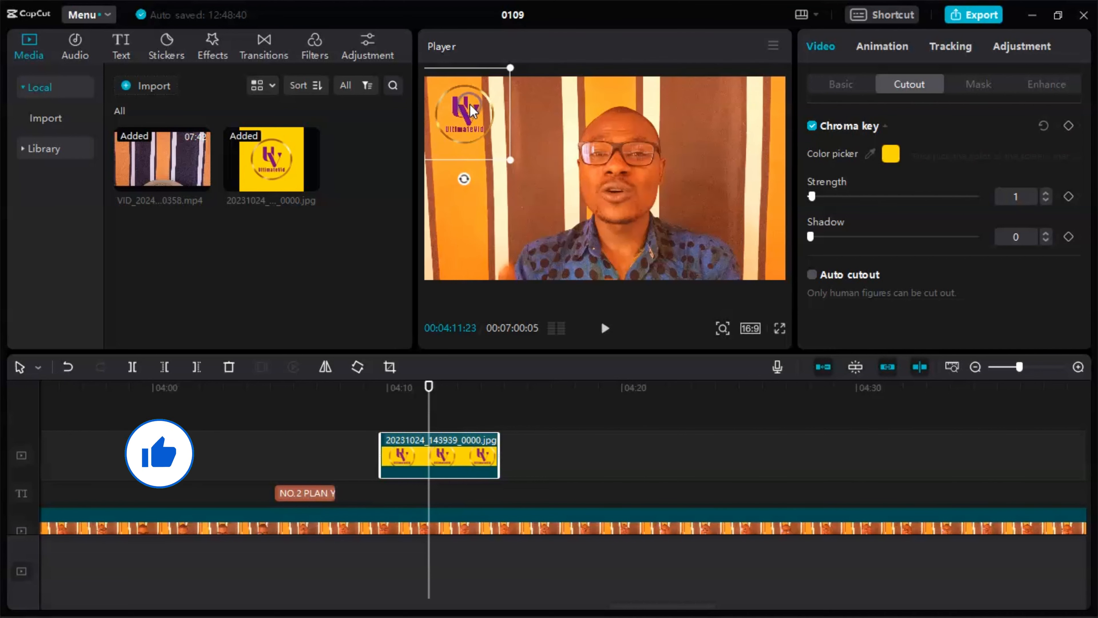
{"action": "left_click", "coordinate": [564, 124]}
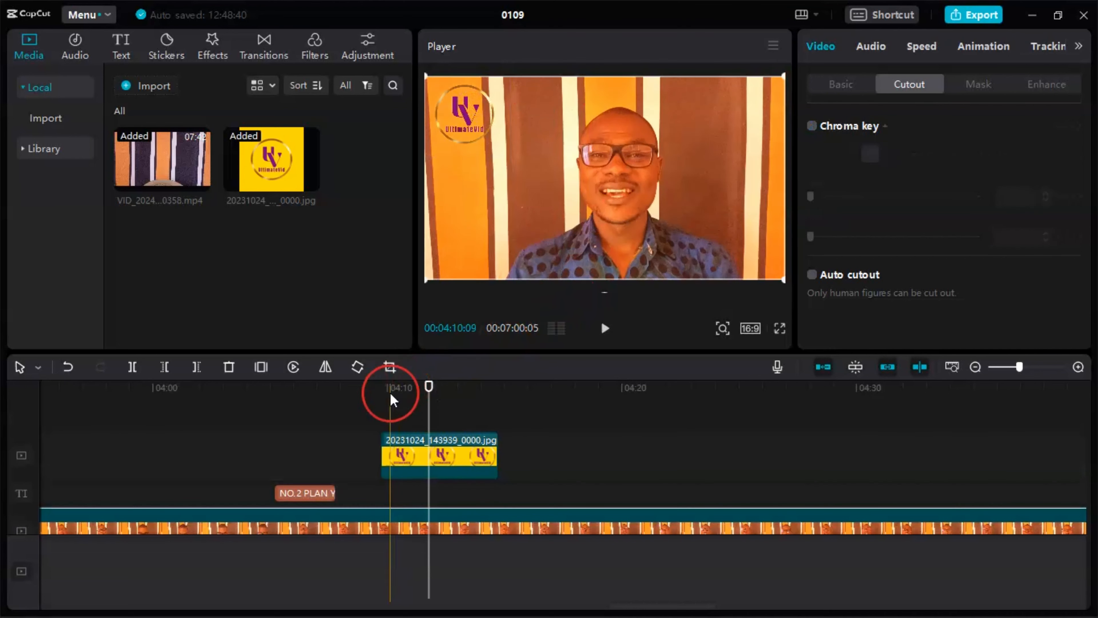
{"action": "left_click", "coordinate": [375, 402]}
{"action": "key", "text": "space"}
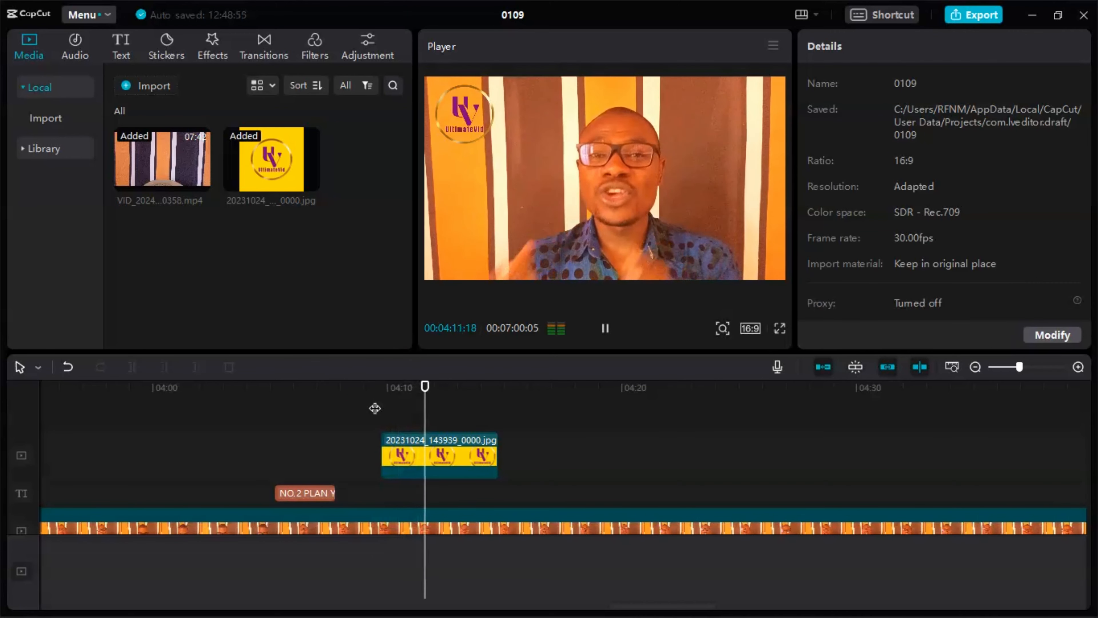
{"action": "left_click", "coordinate": [382, 376]}
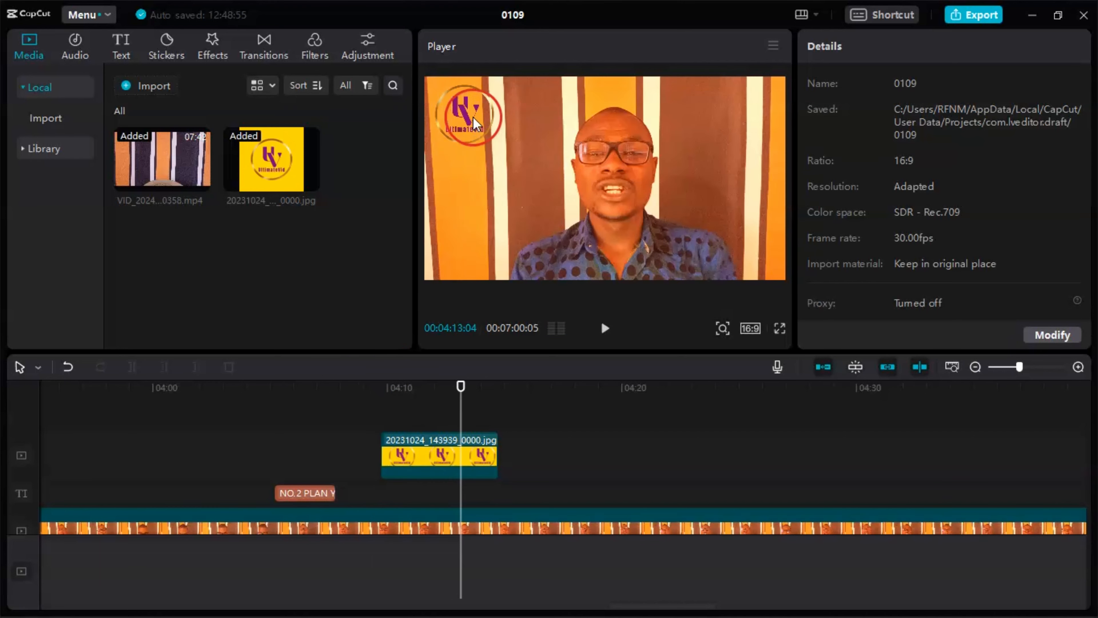
Extend the end of the logo clip so that it lasts about 26 seconds.
{"action": "scroll", "coordinate": [507, 471], "scroll_direction": "down", "scroll_amount": 2}
{"action": "scroll", "coordinate": [506, 472], "scroll_direction": "up", "scroll_amount": 1}
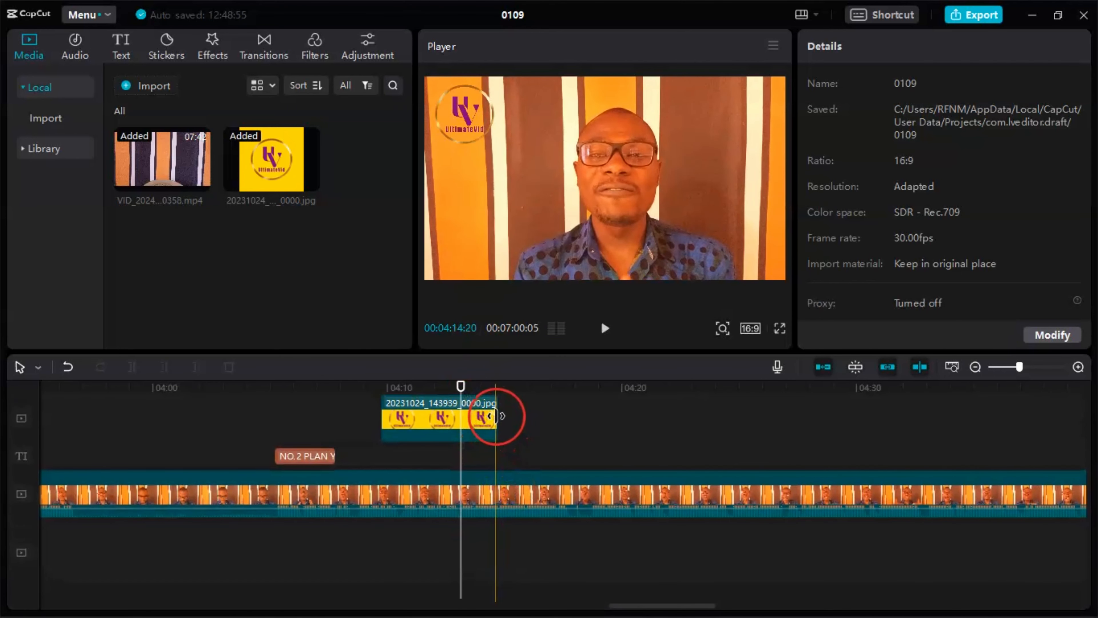
{"action": "left_click", "coordinate": [495, 417]}
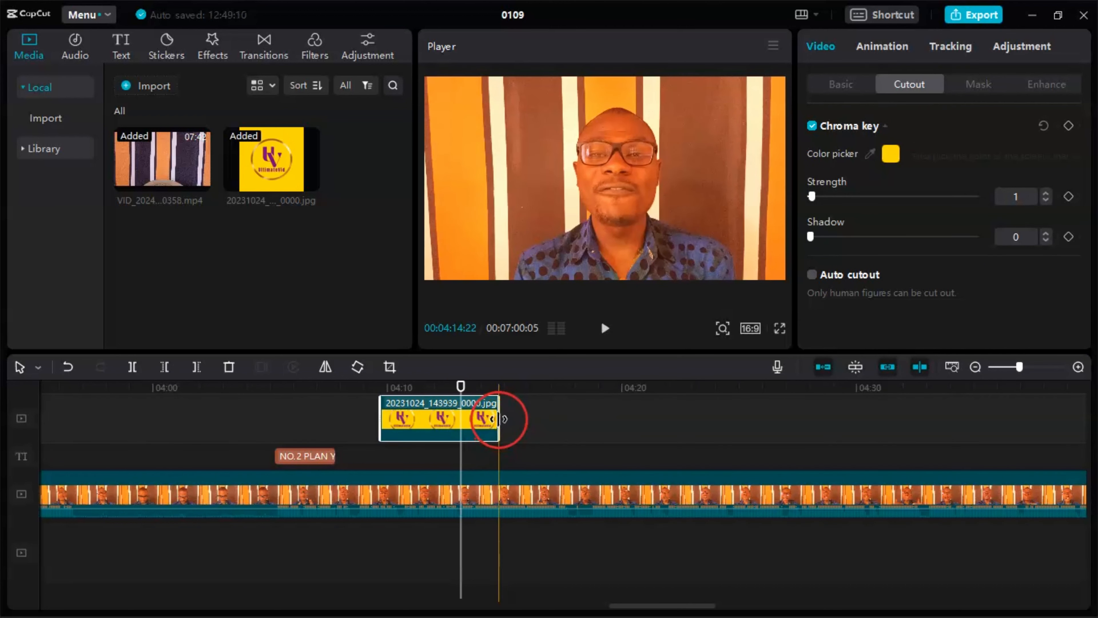
{"action": "left_click_drag", "start_coordinate": [499, 418], "coordinate": [997, 421]}
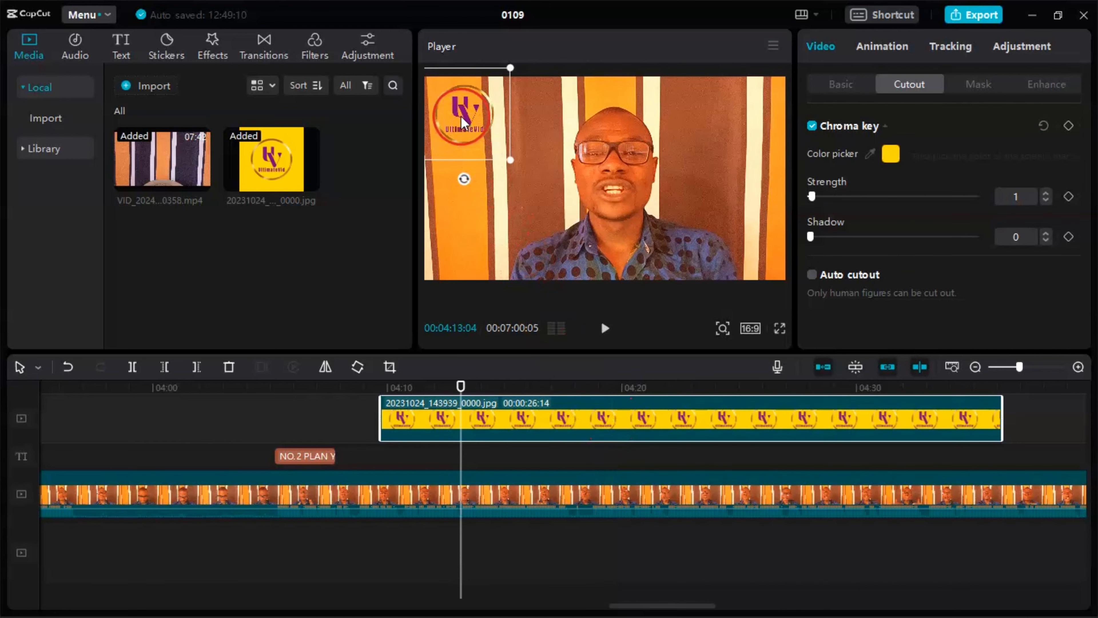
Move the logo to the centre of the video frame and enlarge it to about 107% scale.
{"action": "left_click_drag", "start_coordinate": [463, 123], "coordinate": [605, 183]}
{"action": "left_click", "coordinate": [559, 133]}
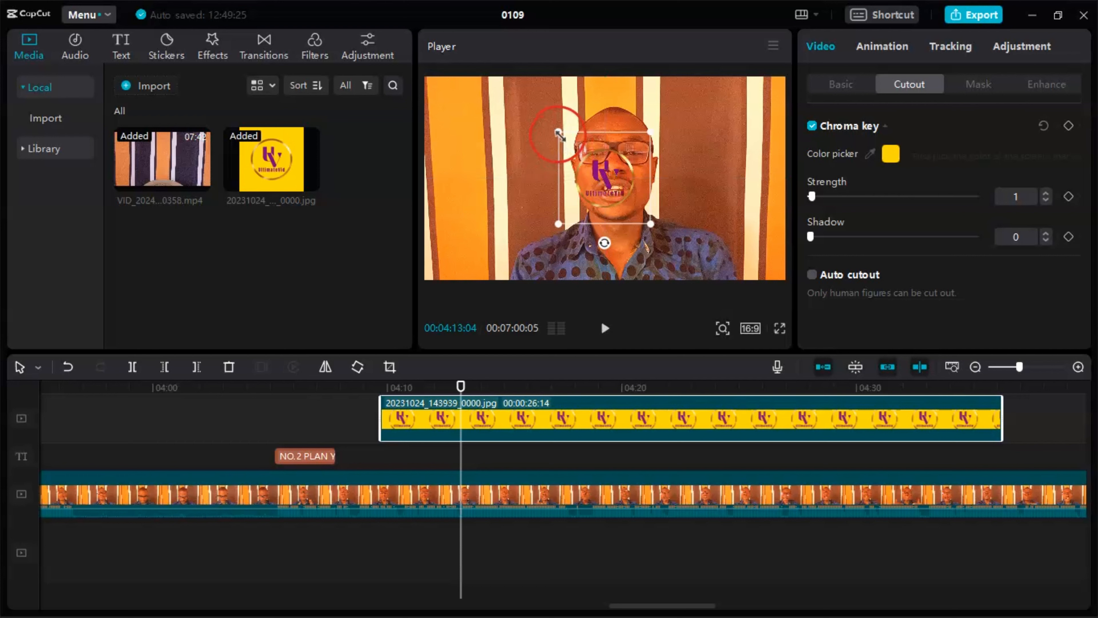
{"action": "left_click_drag", "start_coordinate": [560, 132], "coordinate": [448, 115]}
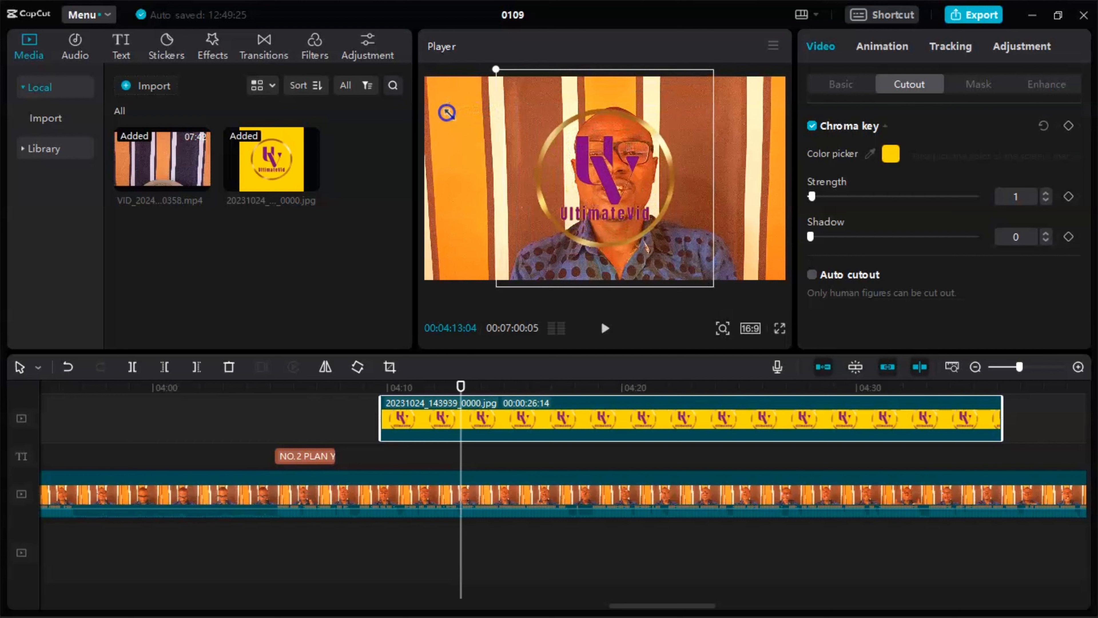
{"action": "left_click", "coordinate": [774, 175]}
{"action": "left_click", "coordinate": [707, 240]}
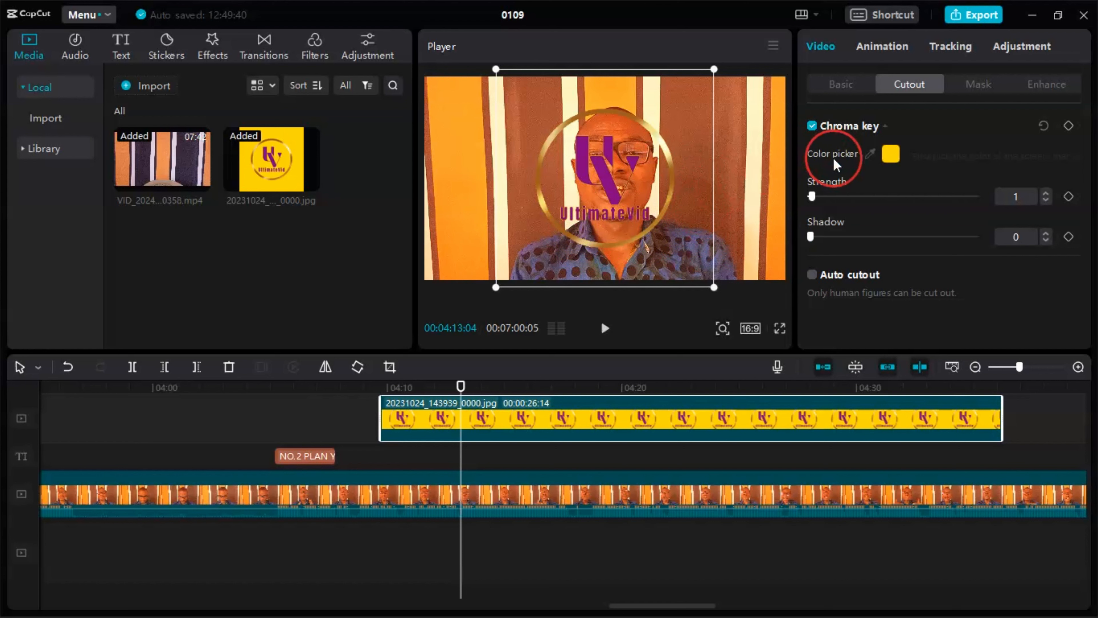
Lower the logo's blend opacity to 34% so that it works as a faint watermark.
{"action": "left_click", "coordinate": [840, 84]}
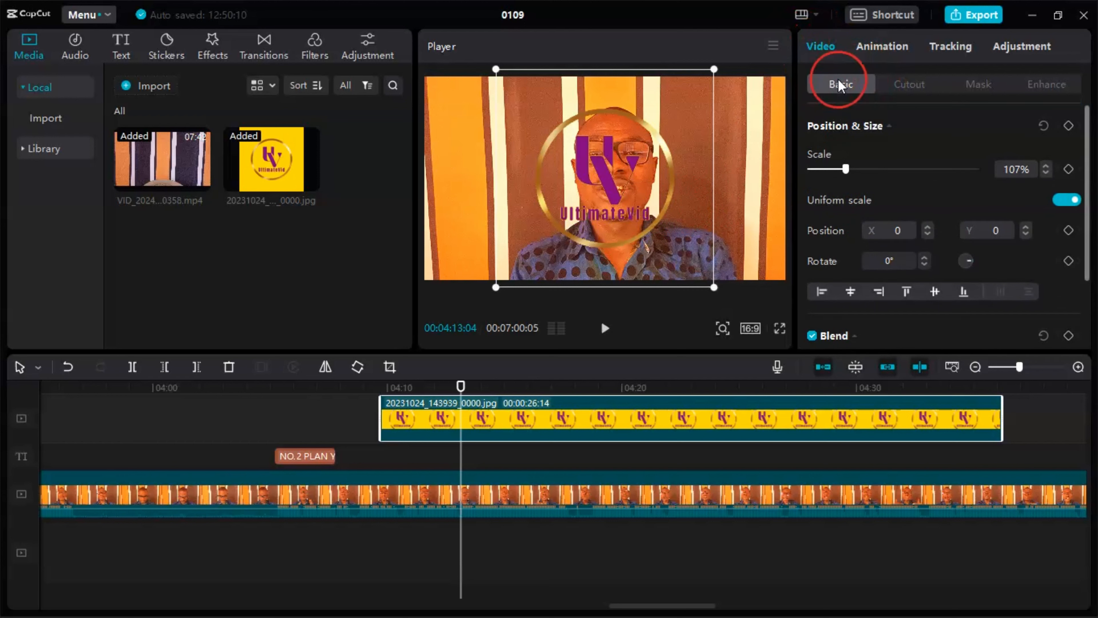
{"action": "left_click", "coordinate": [846, 84]}
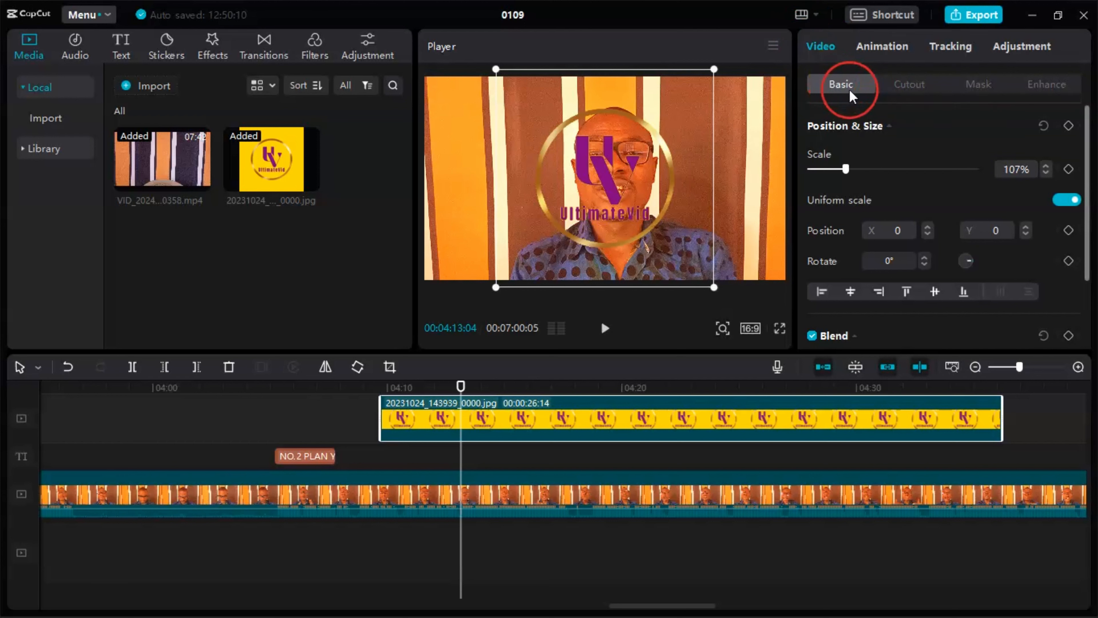
{"action": "scroll", "coordinate": [880, 150], "scroll_direction": "down", "scroll_amount": 3}
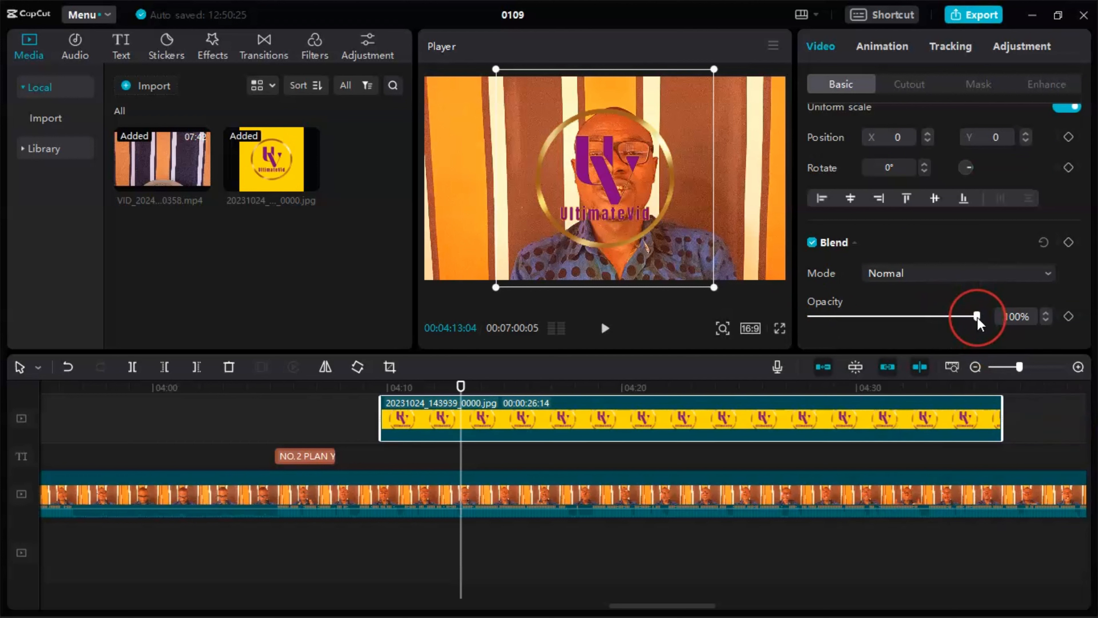
{"action": "left_click_drag", "start_coordinate": [977, 320], "coordinate": [920, 320]}
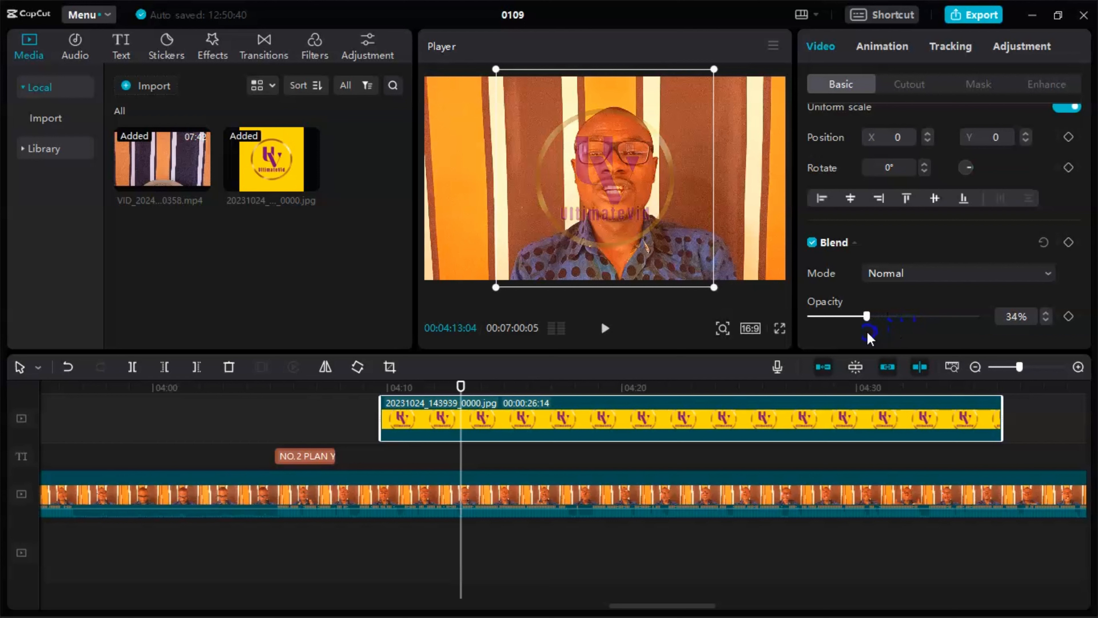
Restore the logo's blend opacity to 100% and shrink it back into the upper-left corner of the video frame.
{"action": "left_click_drag", "start_coordinate": [856, 321], "coordinate": [1051, 328]}
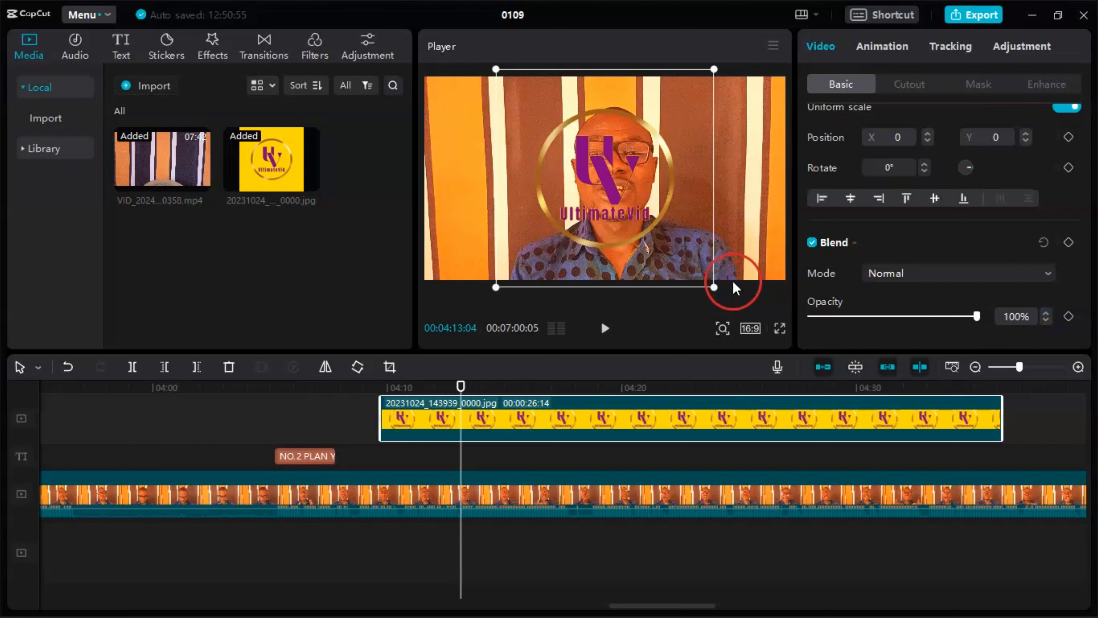
{"action": "left_click_drag", "start_coordinate": [713, 287], "coordinate": [462, 137]}
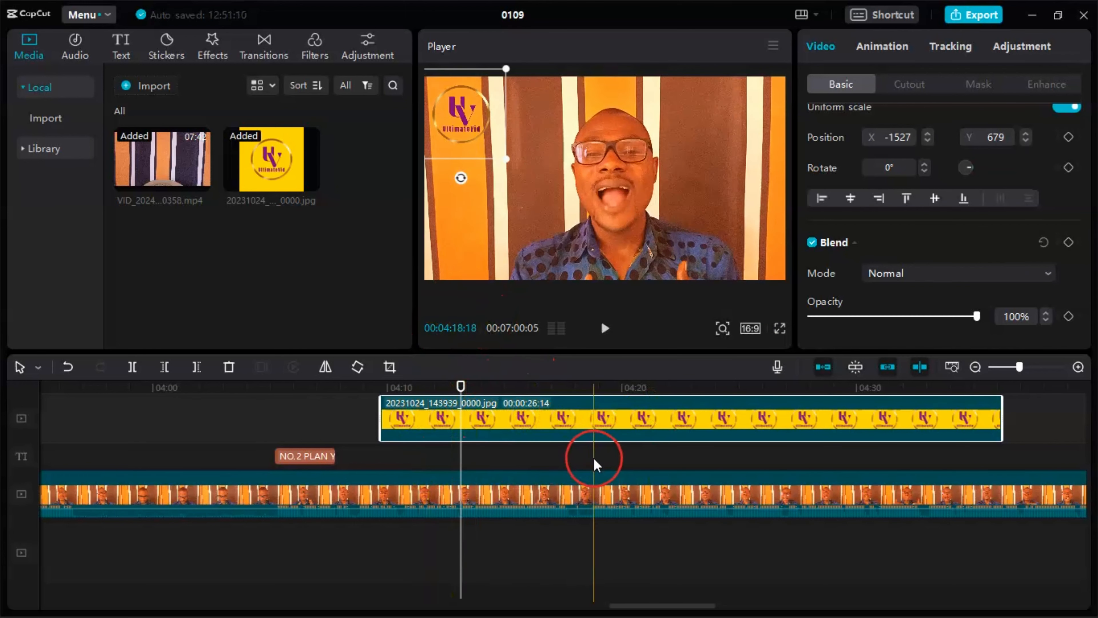
{"action": "scroll", "coordinate": [596, 465], "scroll_direction": "up", "scroll_amount": 1}
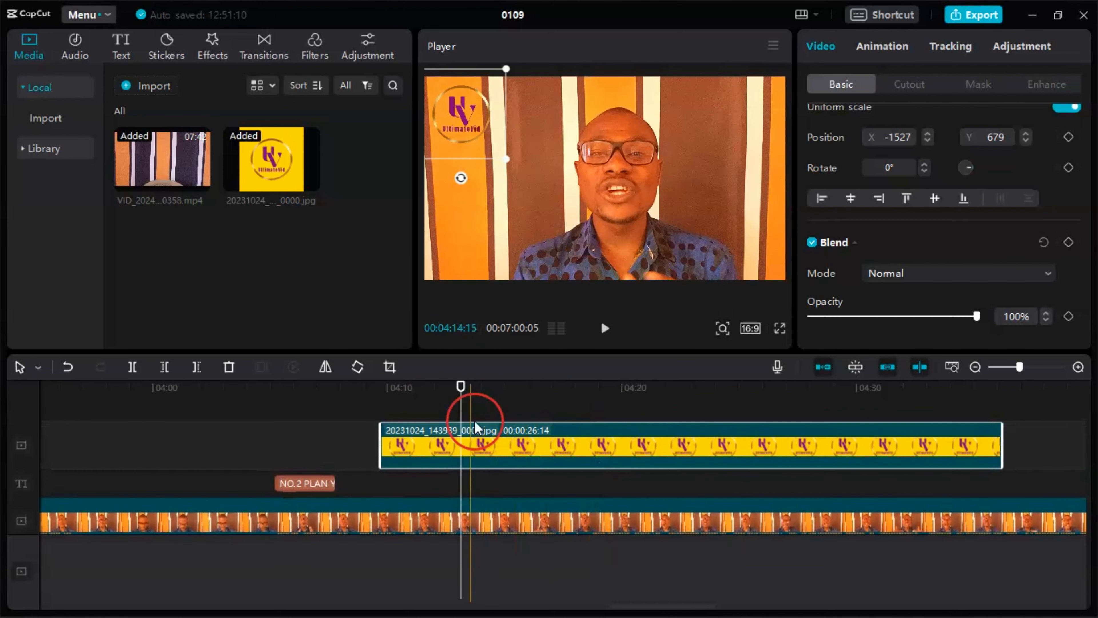
{"action": "left_click", "coordinate": [381, 389]}
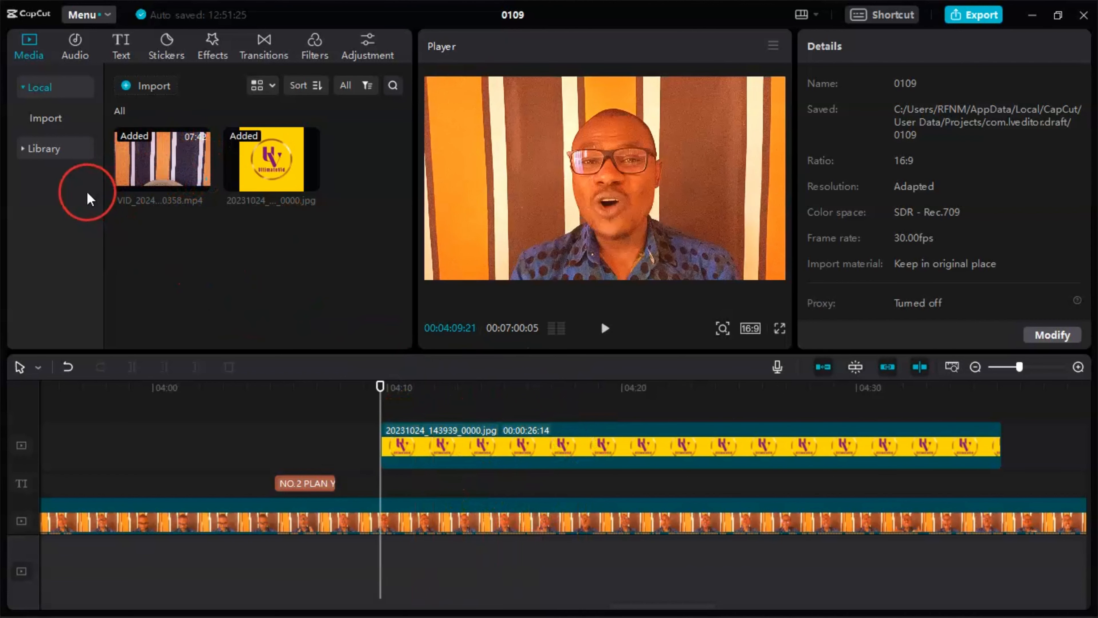
Import the green-screen video subscribe_-_29881 (1440p) from the ULTIMATE folder on the Desktop into the project media.
{"action": "left_click", "coordinate": [142, 86]}
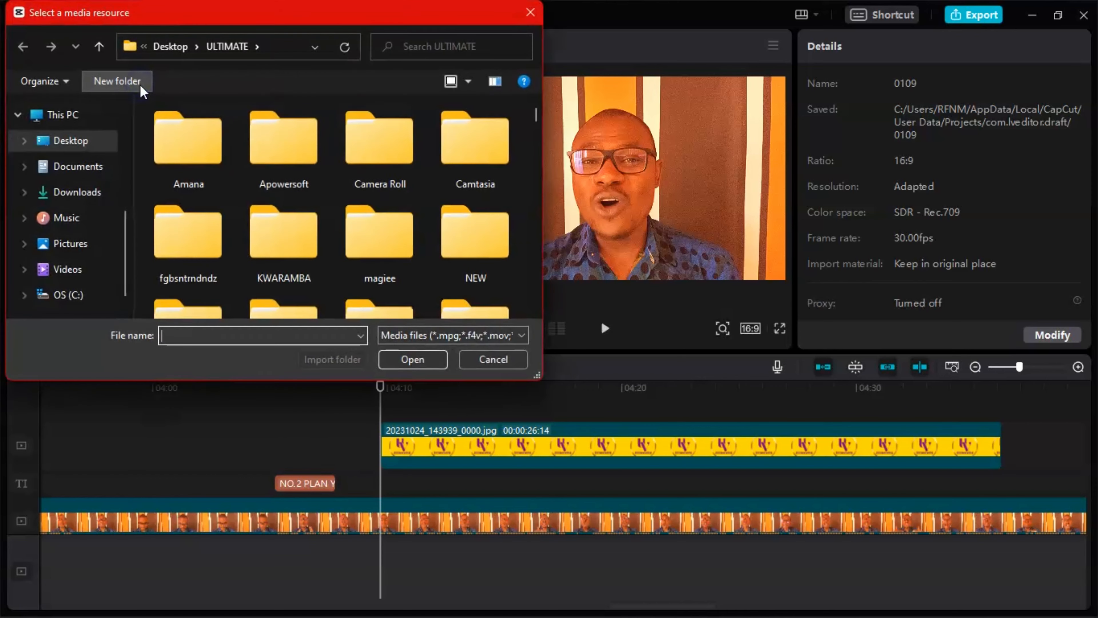
{"action": "scroll", "coordinate": [376, 182], "scroll_direction": "down", "scroll_amount": 5}
{"action": "scroll", "coordinate": [371, 181], "scroll_direction": "down", "scroll_amount": 15}
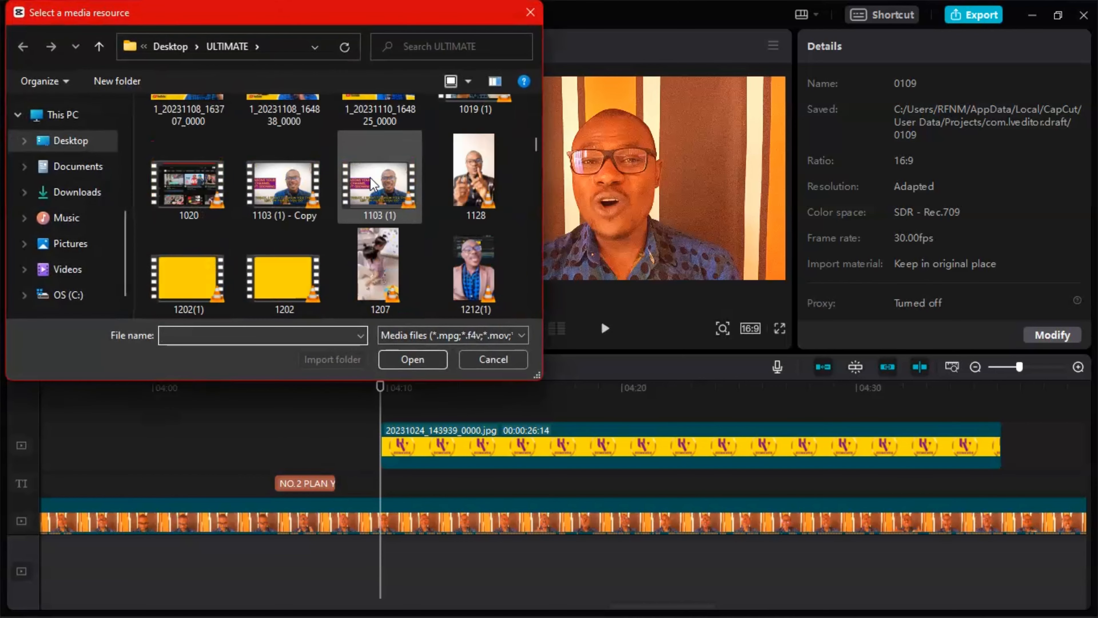
{"action": "scroll", "coordinate": [372, 183], "scroll_direction": "down", "scroll_amount": 12}
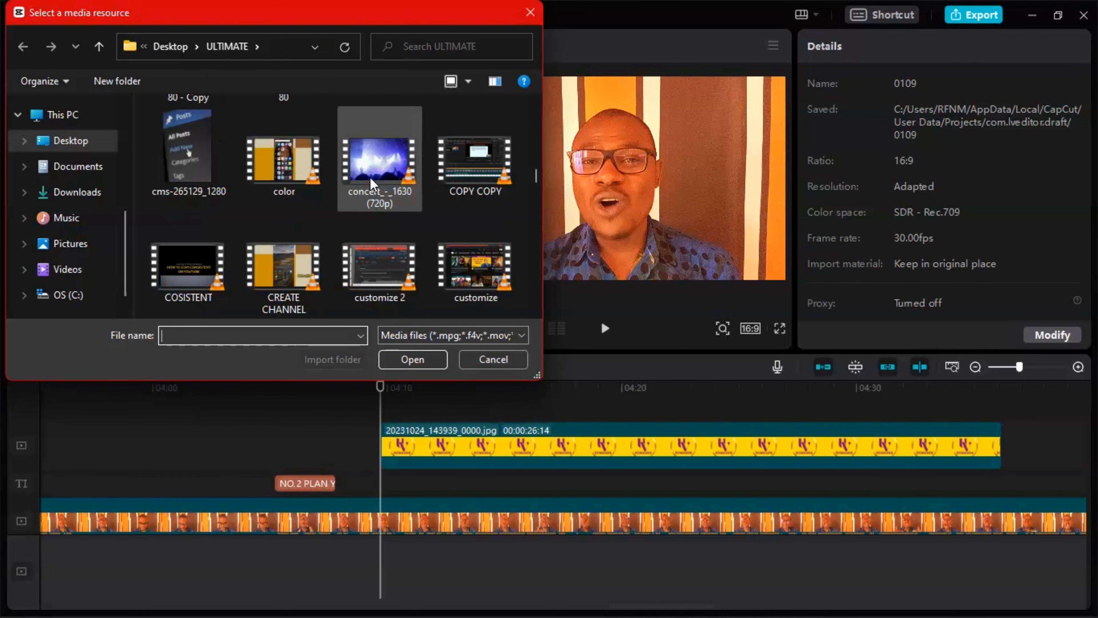
{"action": "scroll", "coordinate": [372, 182], "scroll_direction": "down", "scroll_amount": 12}
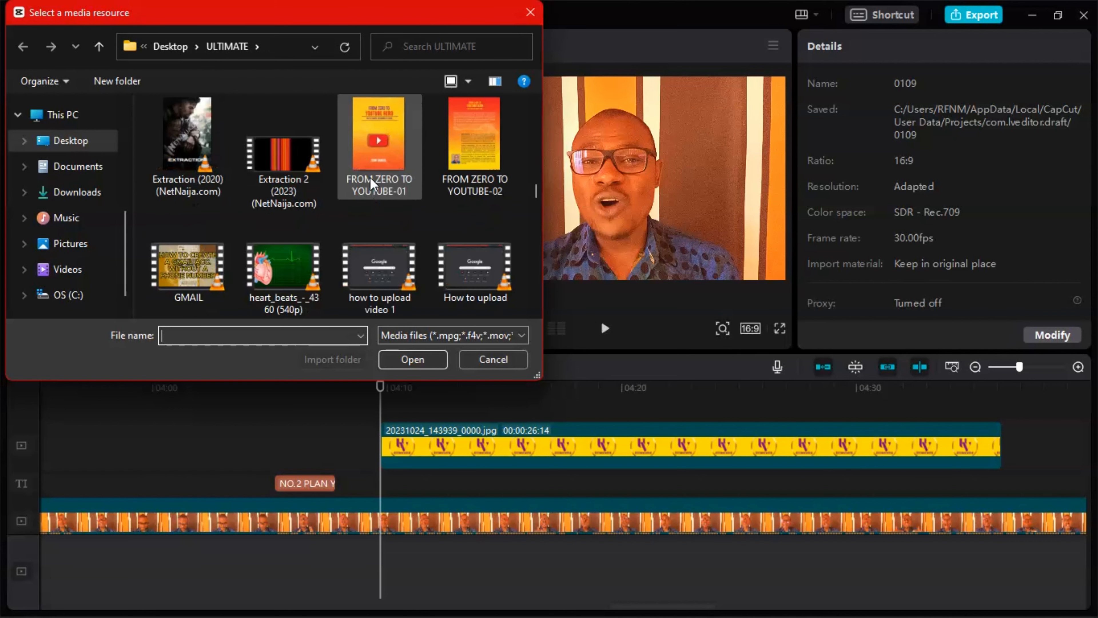
{"action": "scroll", "coordinate": [372, 183], "scroll_direction": "down", "scroll_amount": 4}
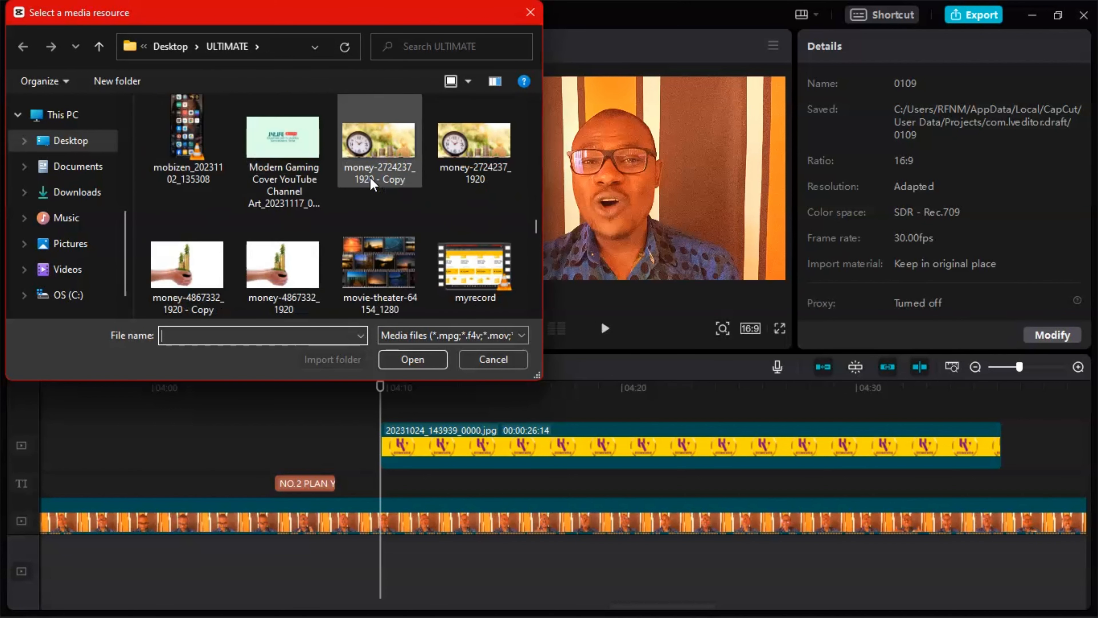
{"action": "scroll", "coordinate": [372, 184], "scroll_direction": "down", "scroll_amount": 14}
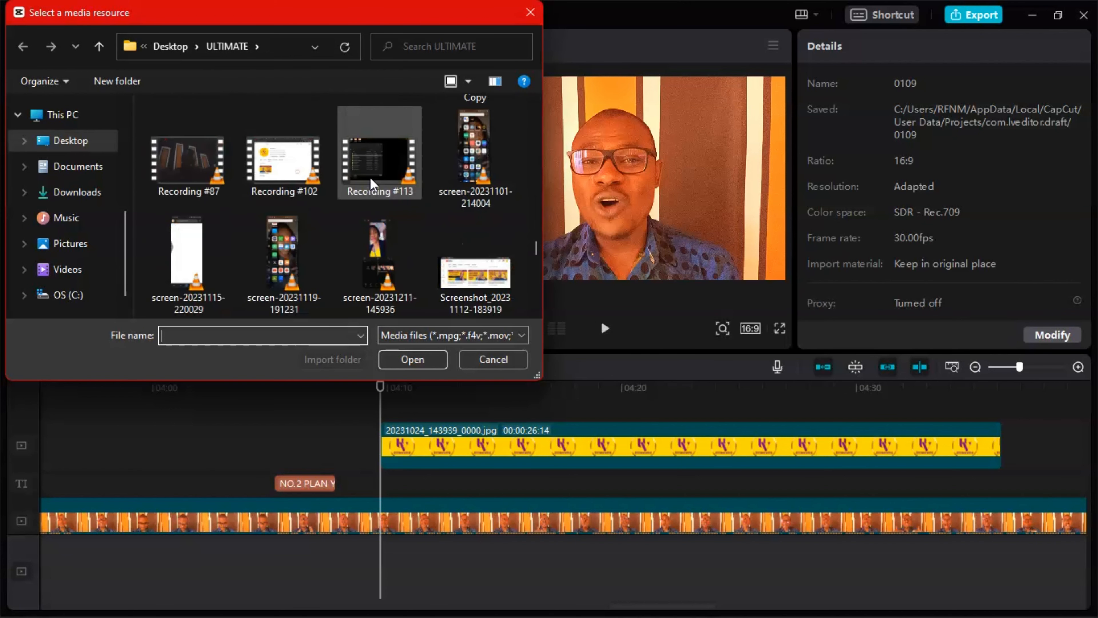
{"action": "scroll", "coordinate": [373, 184], "scroll_direction": "down", "scroll_amount": 4}
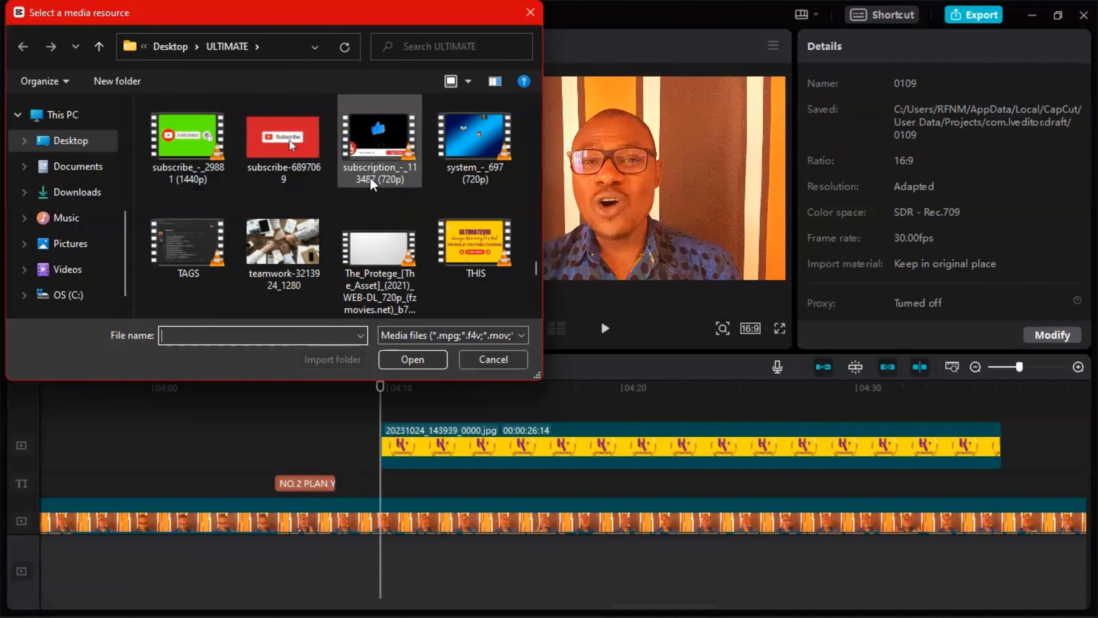
{"action": "left_click", "coordinate": [194, 139]}
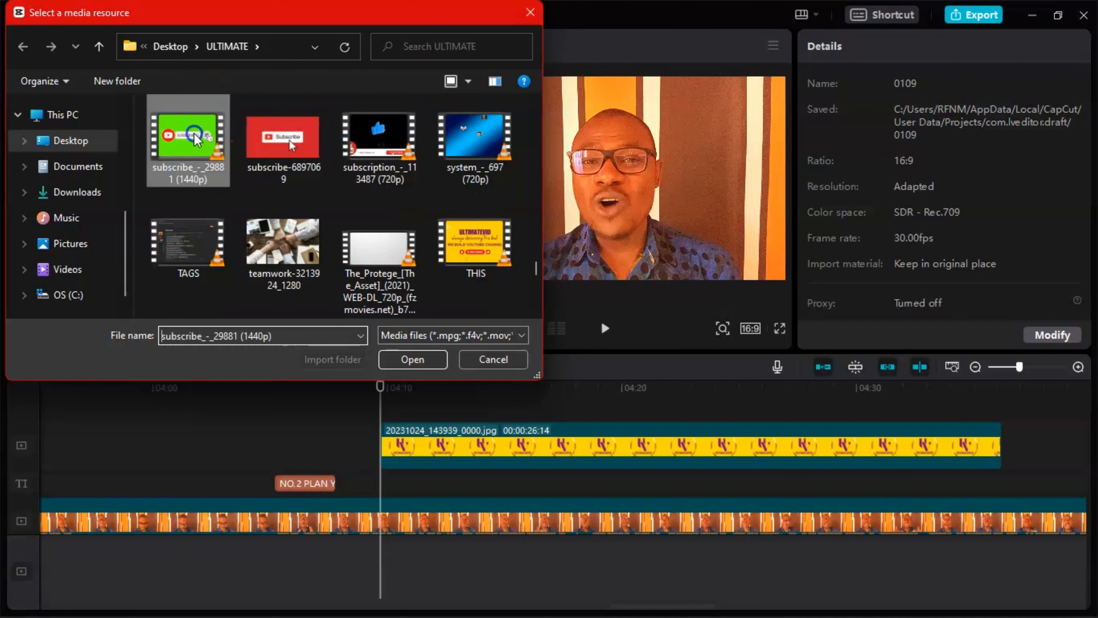
{"action": "left_click", "coordinate": [411, 358]}
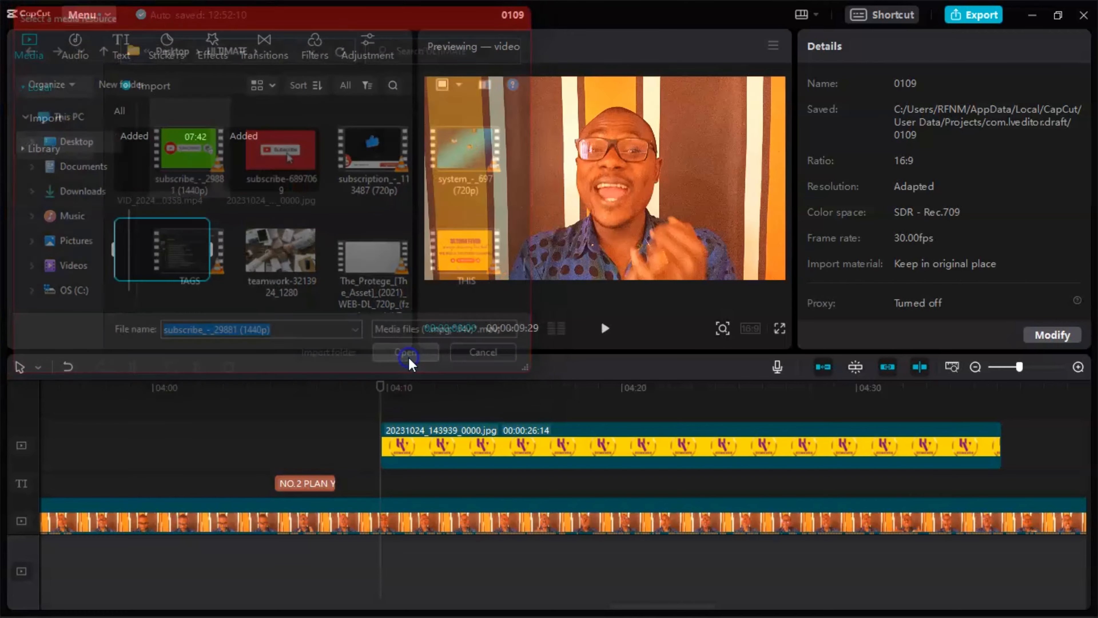
Add the subscribe clip to the timeline and place it on a track above the talking-head footage, starting at about 3:27.
{"action": "scroll", "coordinate": [504, 468], "scroll_direction": "down", "scroll_amount": 1}
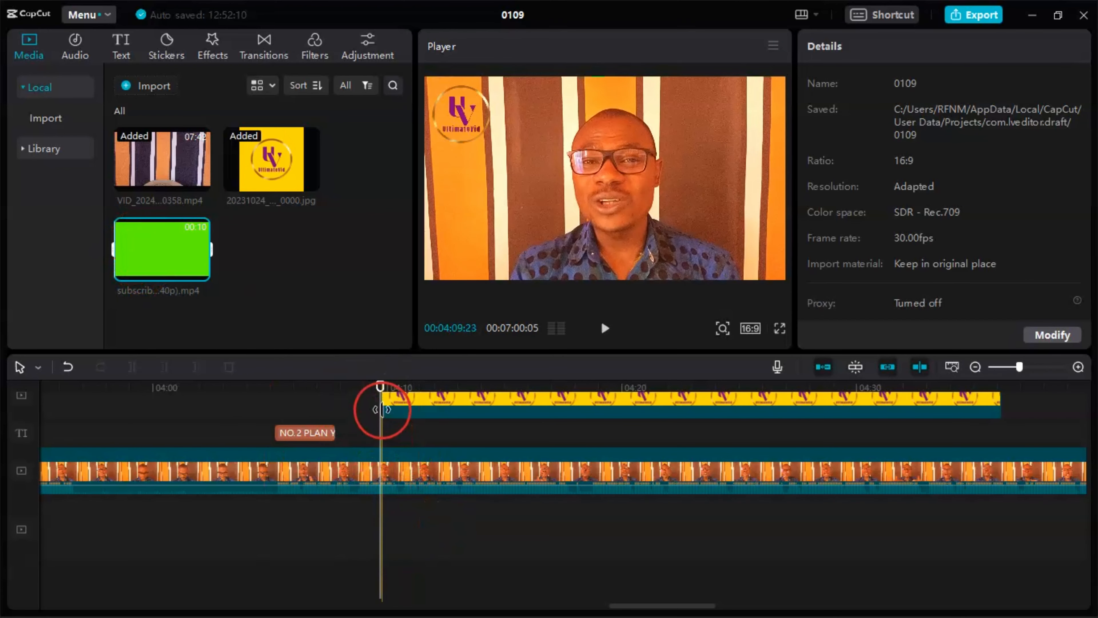
{"action": "left_click_drag", "start_coordinate": [152, 253], "coordinate": [380, 533]}
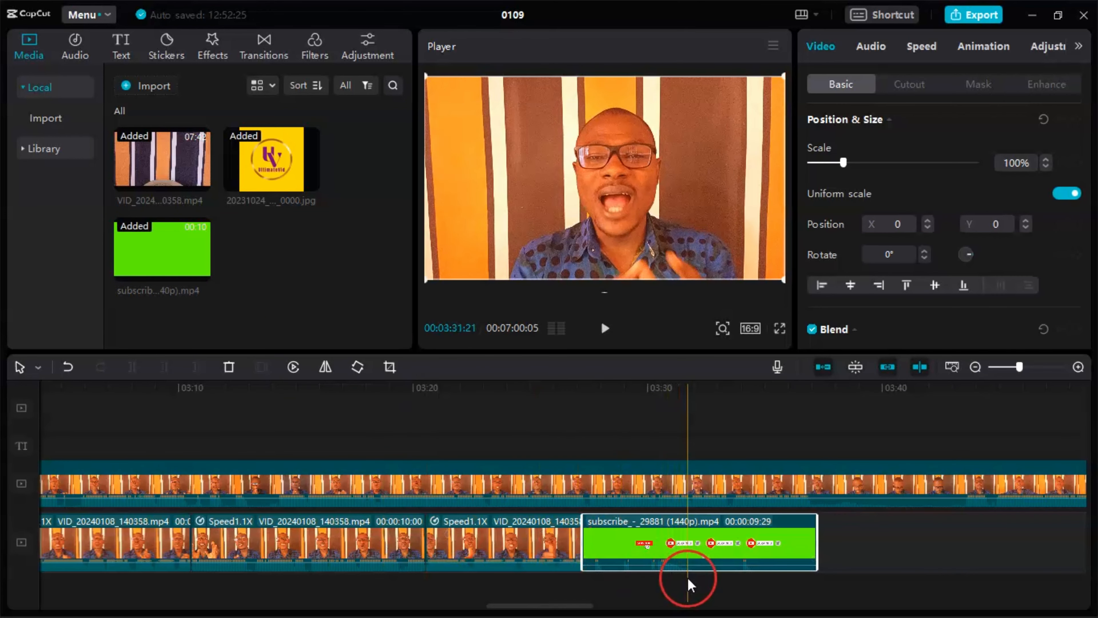
{"action": "left_click_drag", "start_coordinate": [689, 585], "coordinate": [657, 446]}
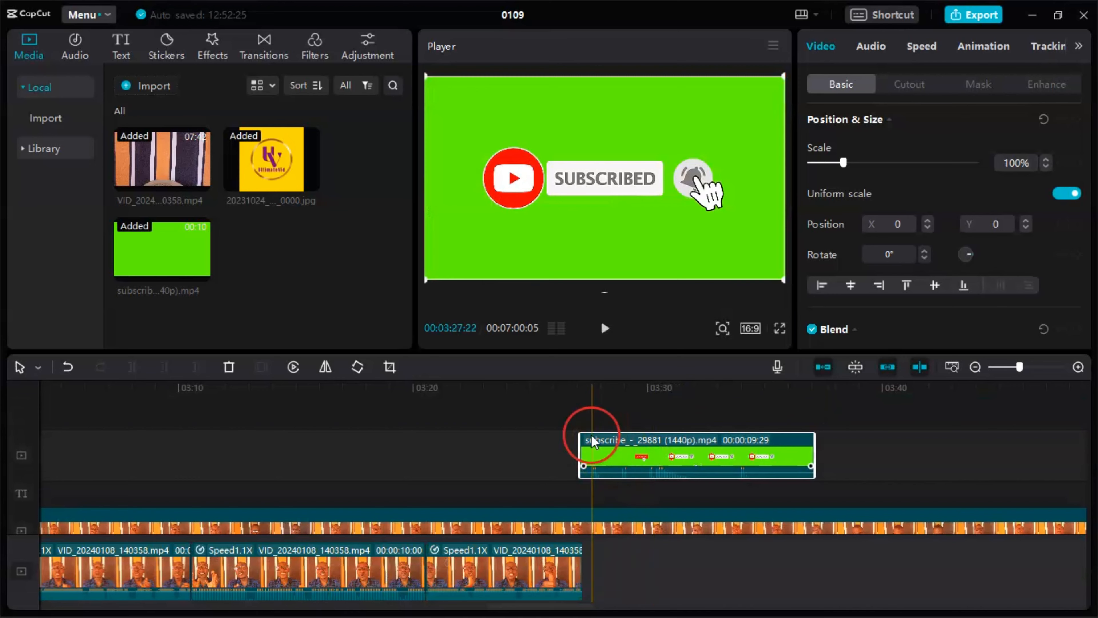
Preview the green-screen subscribe animation from its start at about 3:27 to 3:31 and select the clip.
{"action": "left_click", "coordinate": [578, 411]}
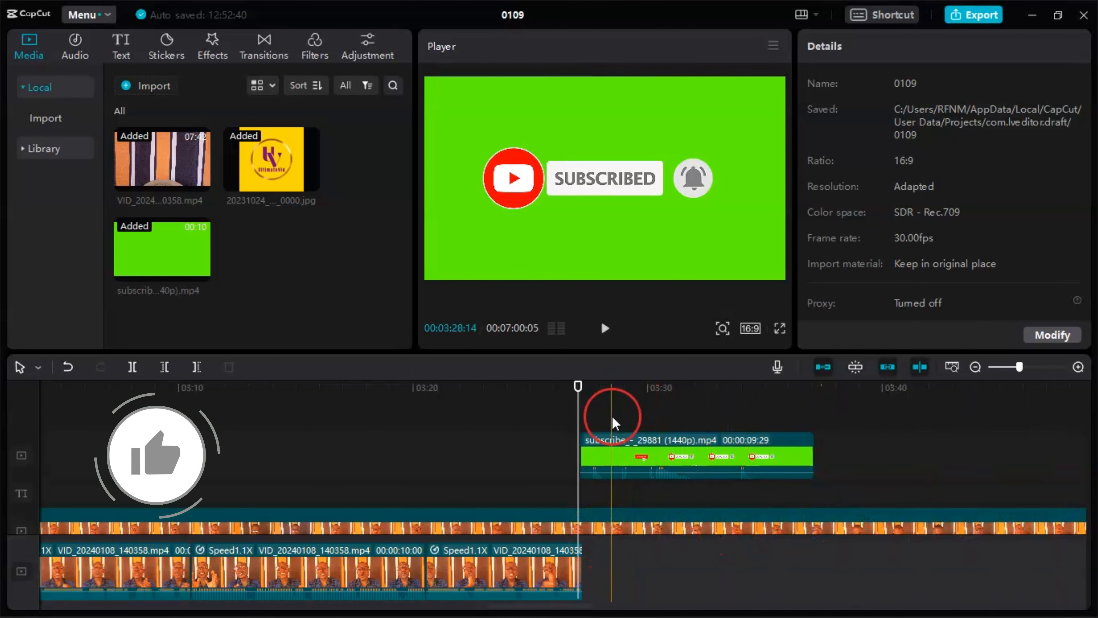
{"action": "left_click", "coordinate": [630, 416]}
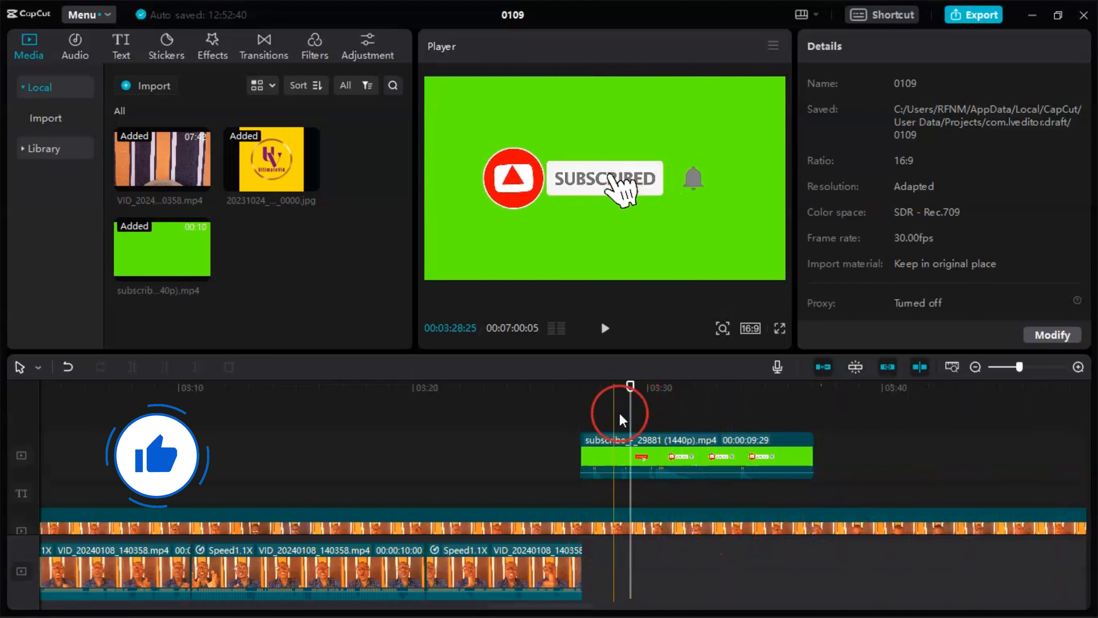
{"action": "left_click", "coordinate": [577, 403]}
{"action": "key", "text": "space"}
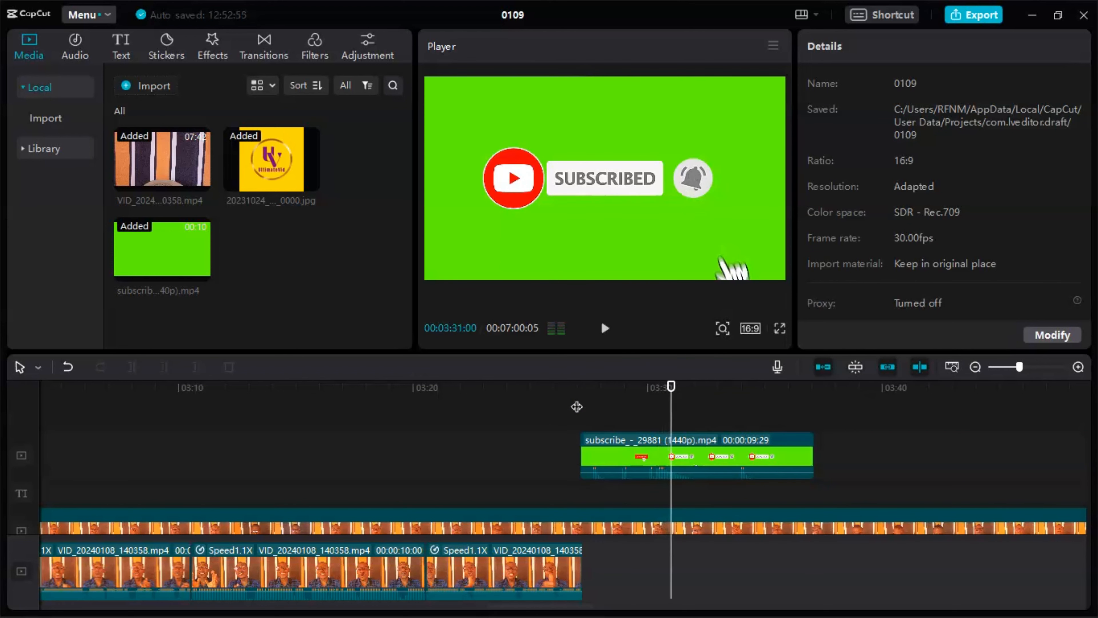
{"action": "key", "text": "space"}
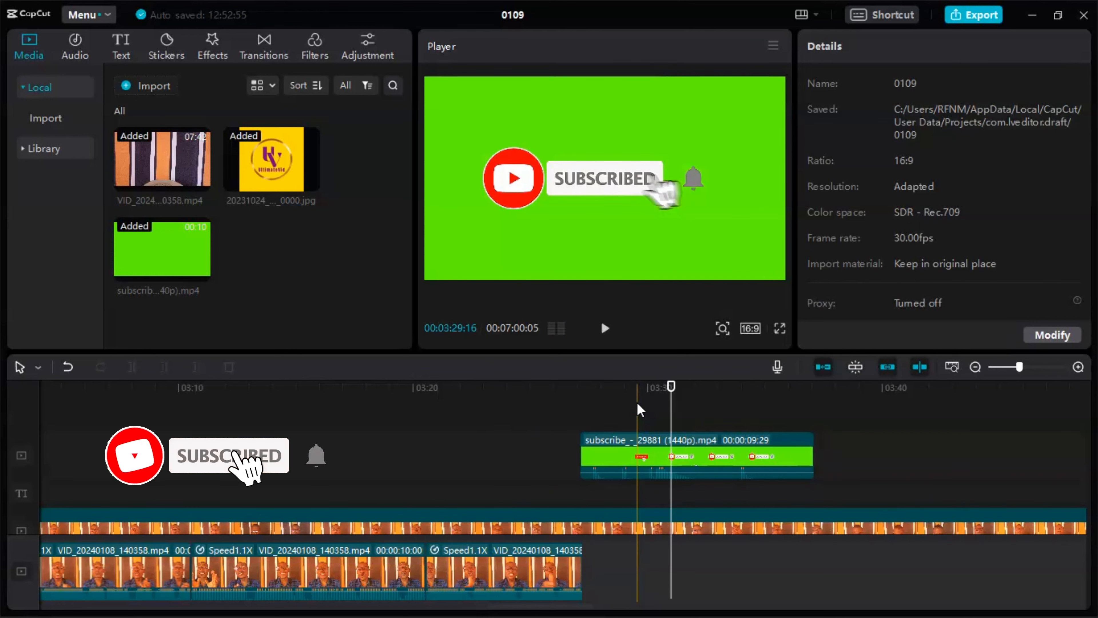
{"action": "left_click", "coordinate": [558, 420]}
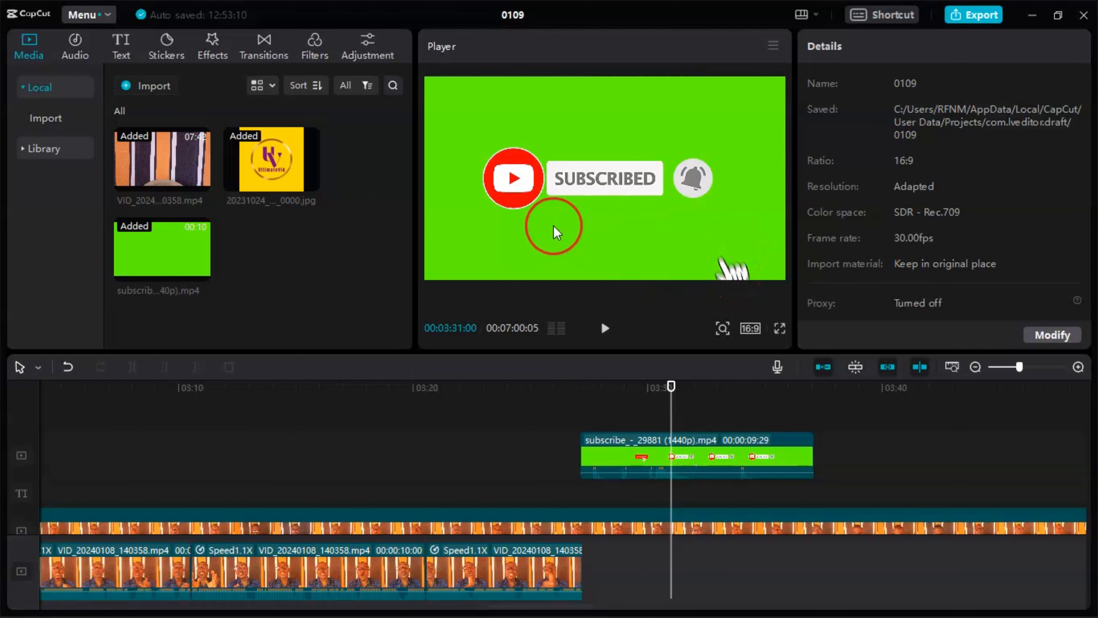
{"action": "left_click", "coordinate": [599, 246]}
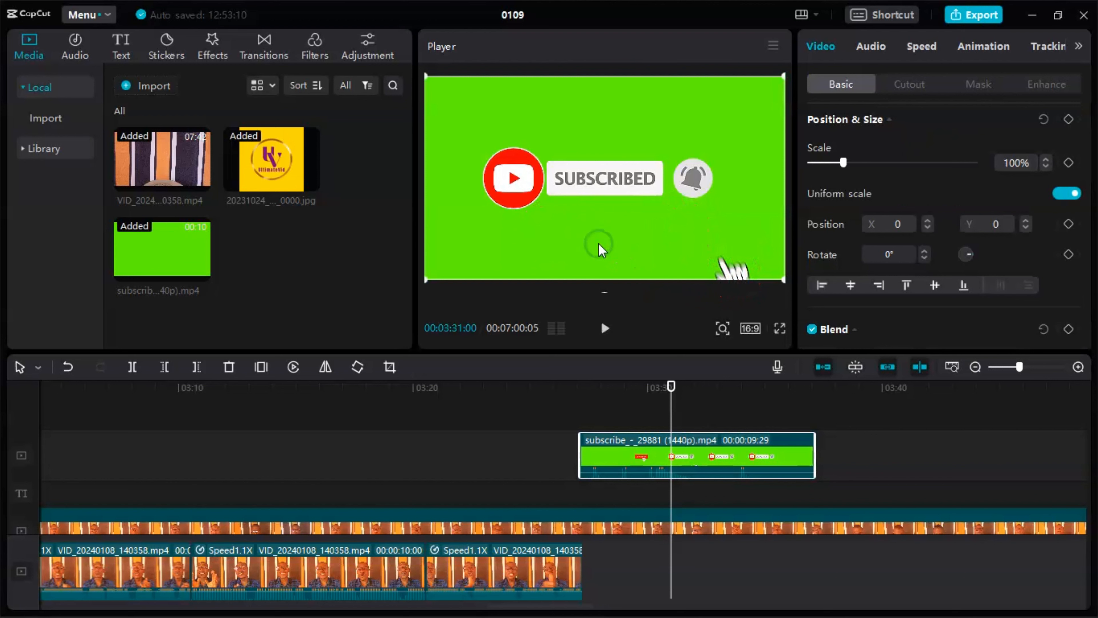
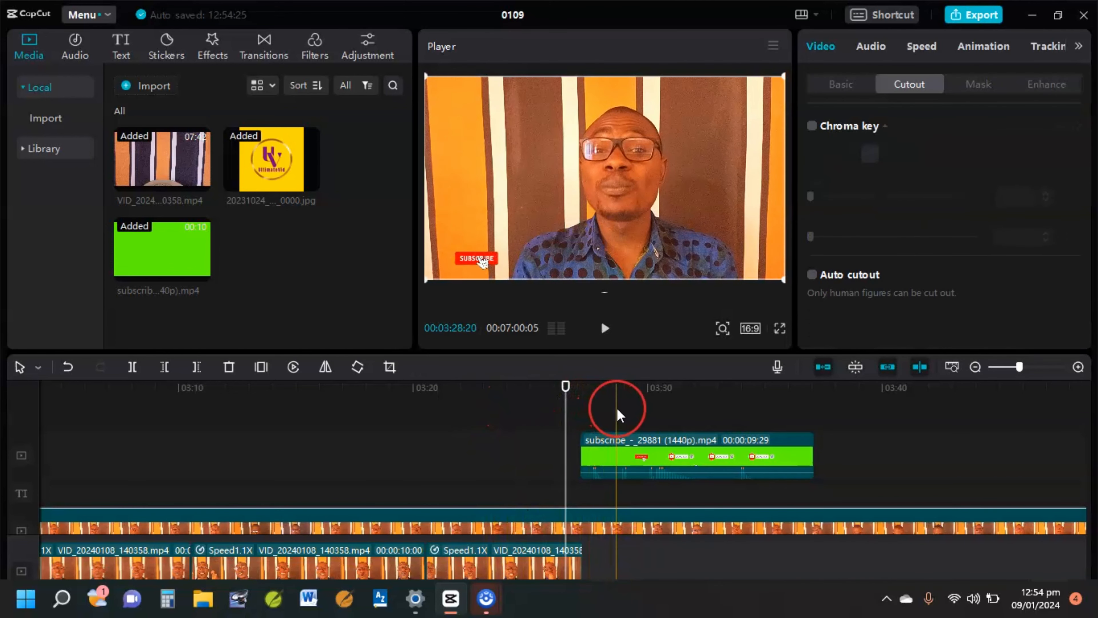
Lower the audio volume of the keyed subscribe clip and play it back from about 3:27.
{"action": "left_click", "coordinate": [684, 418]}
{"action": "left_click", "coordinate": [685, 465]}
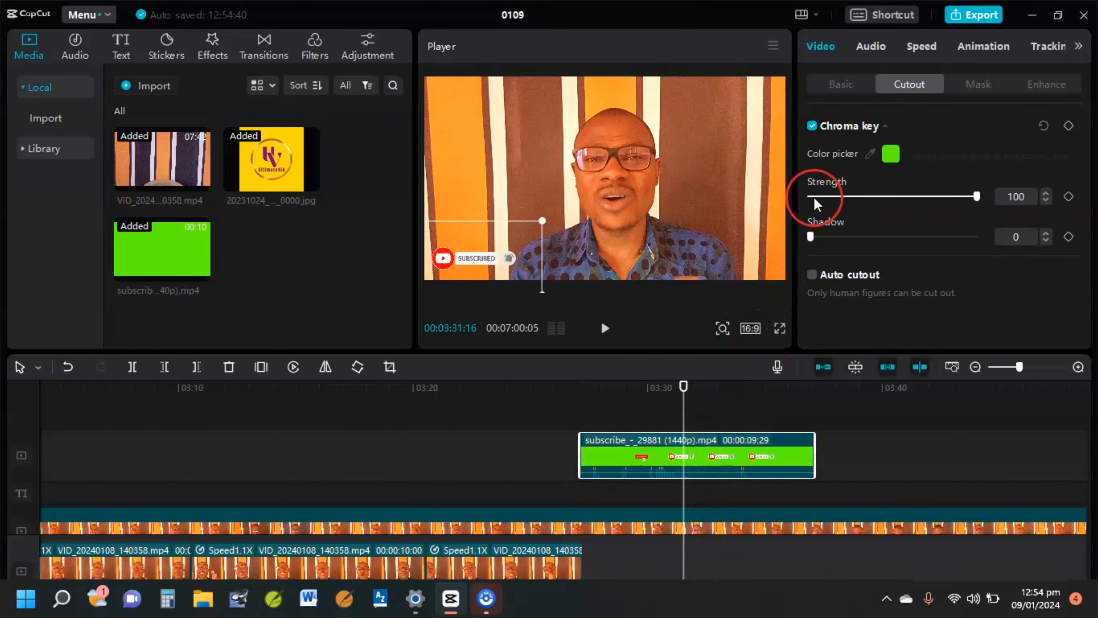
{"action": "left_click", "coordinate": [871, 47]}
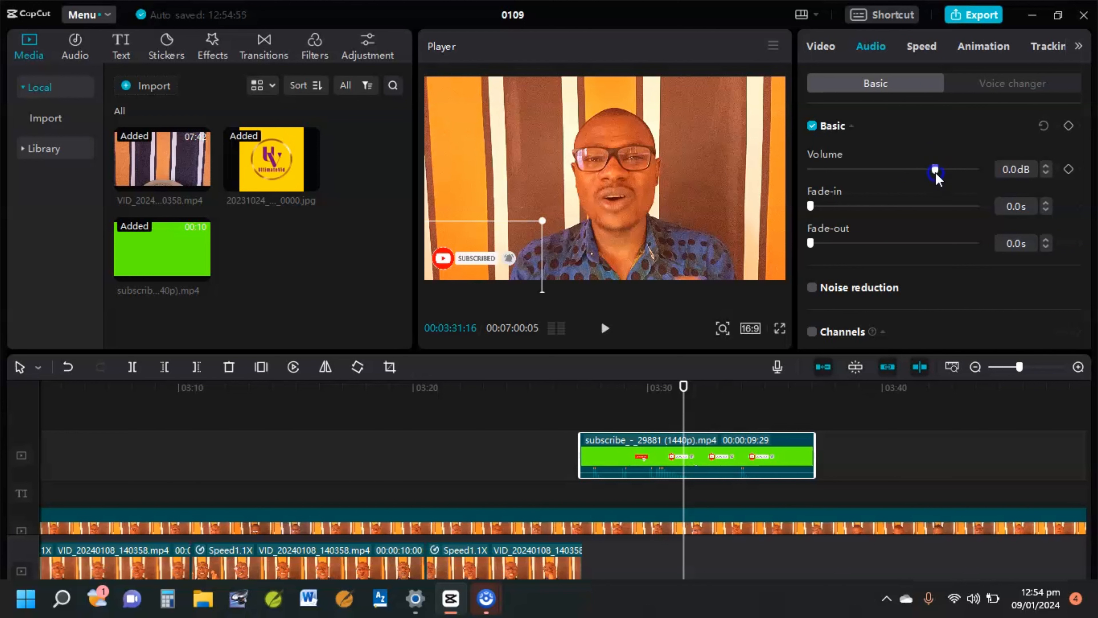
{"action": "left_click_drag", "start_coordinate": [935, 170], "coordinate": [854, 168]}
{"action": "left_click", "coordinate": [572, 411]}
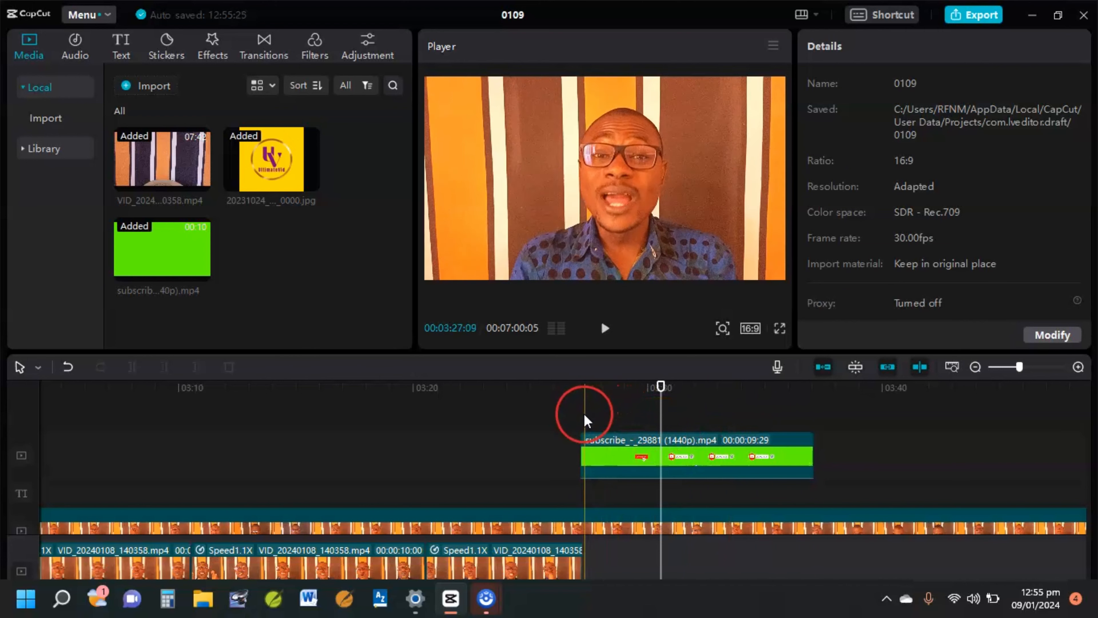
Import the green-screen video like_-_80415 (720p) and place it on a new track above the subscribe clip, starting at about 3:27.
{"action": "scroll", "coordinate": [748, 456], "scroll_direction": "down", "scroll_amount": 1}
{"action": "scroll", "coordinate": [749, 456], "scroll_direction": "down", "scroll_amount": 1}
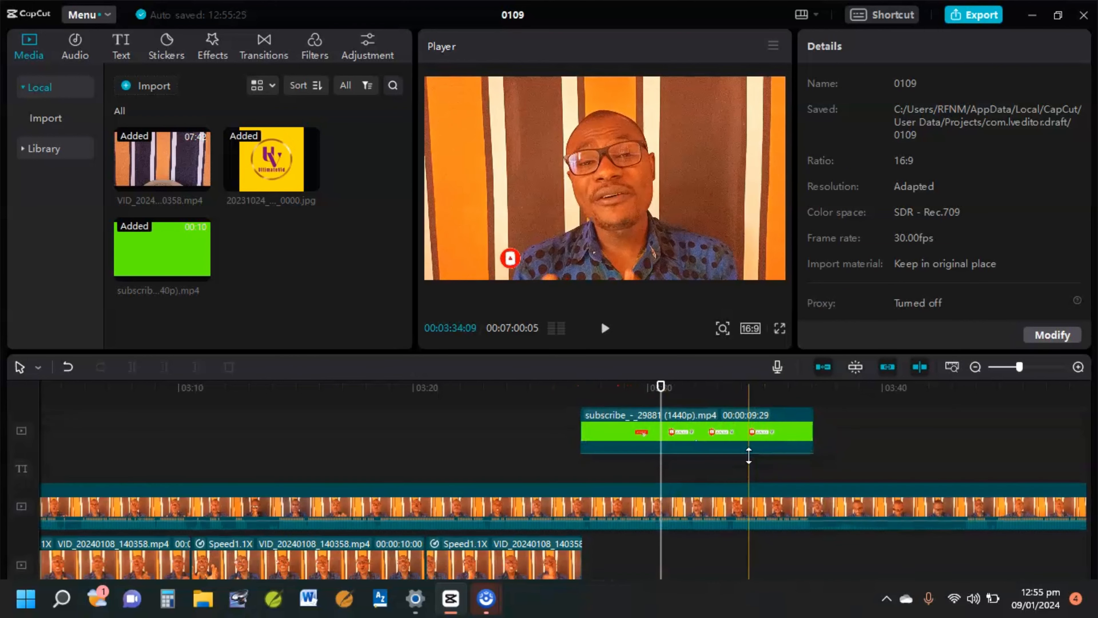
{"action": "left_click", "coordinate": [146, 80]}
{"action": "scroll", "coordinate": [412, 238], "scroll_direction": "down", "scroll_amount": 10}
{"action": "scroll", "coordinate": [411, 237], "scroll_direction": "up", "scroll_amount": 5}
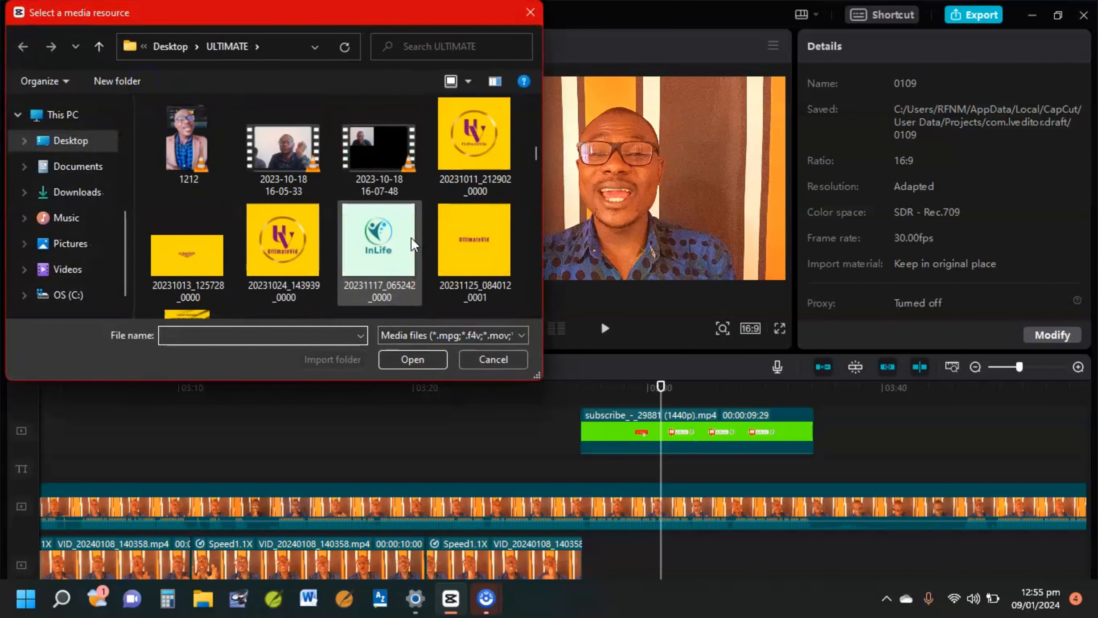
{"action": "scroll", "coordinate": [411, 238], "scroll_direction": "down", "scroll_amount": 15}
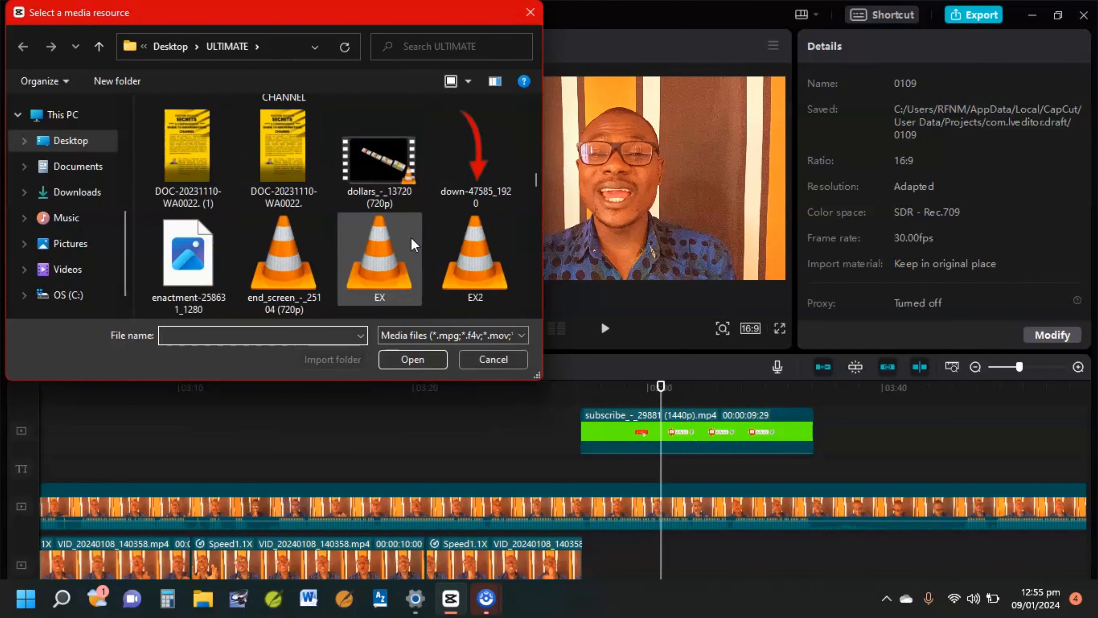
{"action": "scroll", "coordinate": [411, 238], "scroll_direction": "down", "scroll_amount": 5}
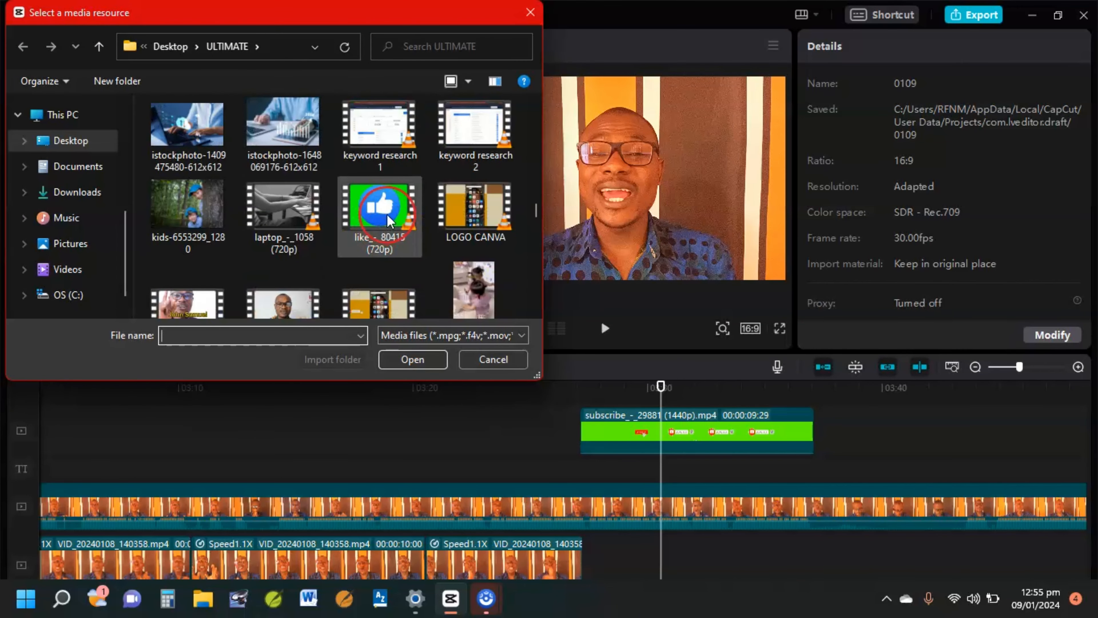
{"action": "left_click", "coordinate": [391, 218]}
{"action": "left_click", "coordinate": [413, 360]}
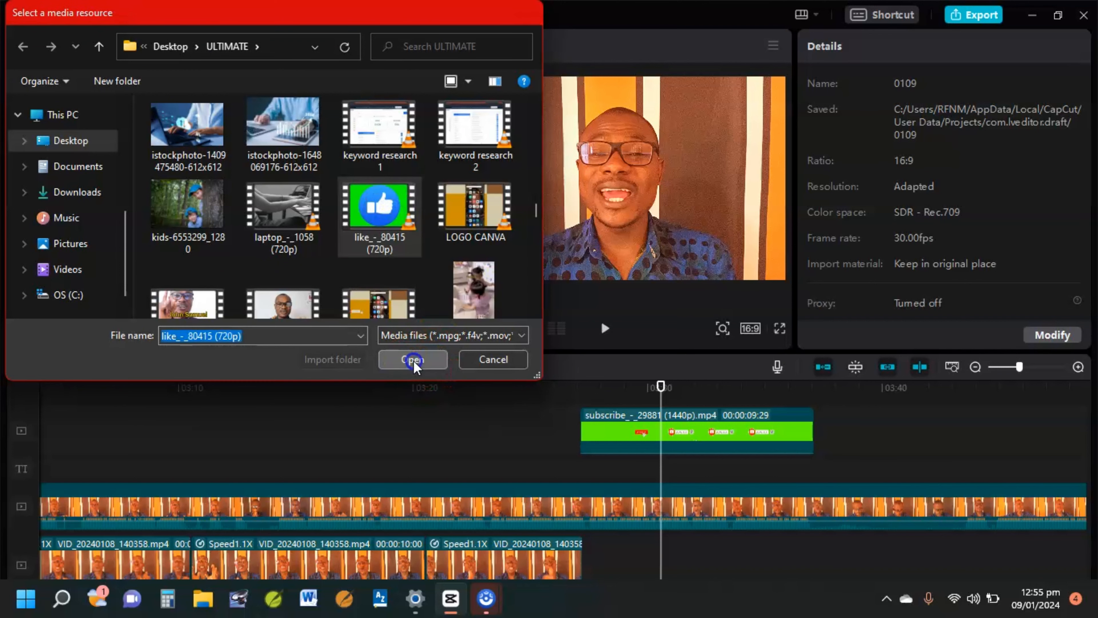
{"action": "left_click_drag", "start_coordinate": [263, 252], "coordinate": [605, 441]}
{"action": "left_click", "coordinate": [605, 441]}
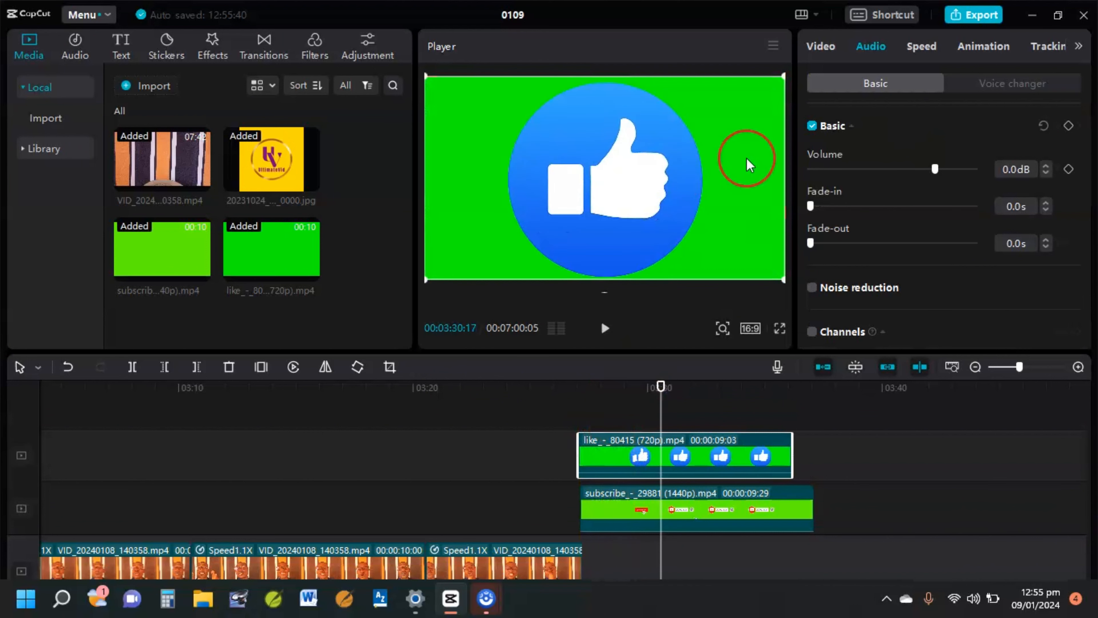
Chroma-key the like clip by sampling its green background and setting the key strength to 100.
{"action": "left_click", "coordinate": [821, 48]}
{"action": "left_click", "coordinate": [820, 129]}
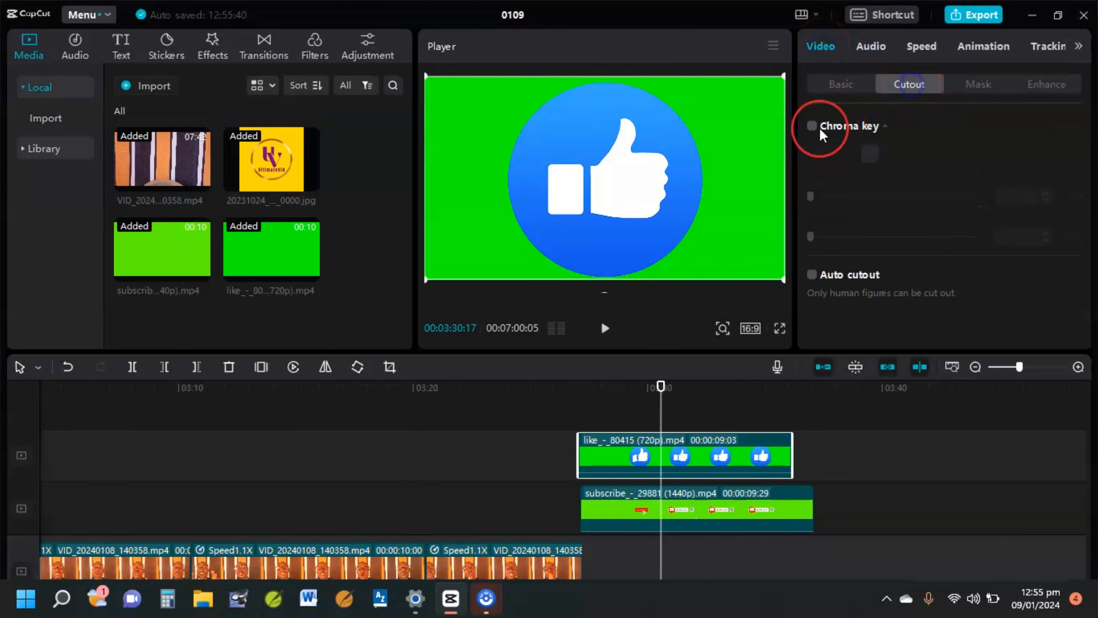
{"action": "left_click", "coordinate": [868, 156]}
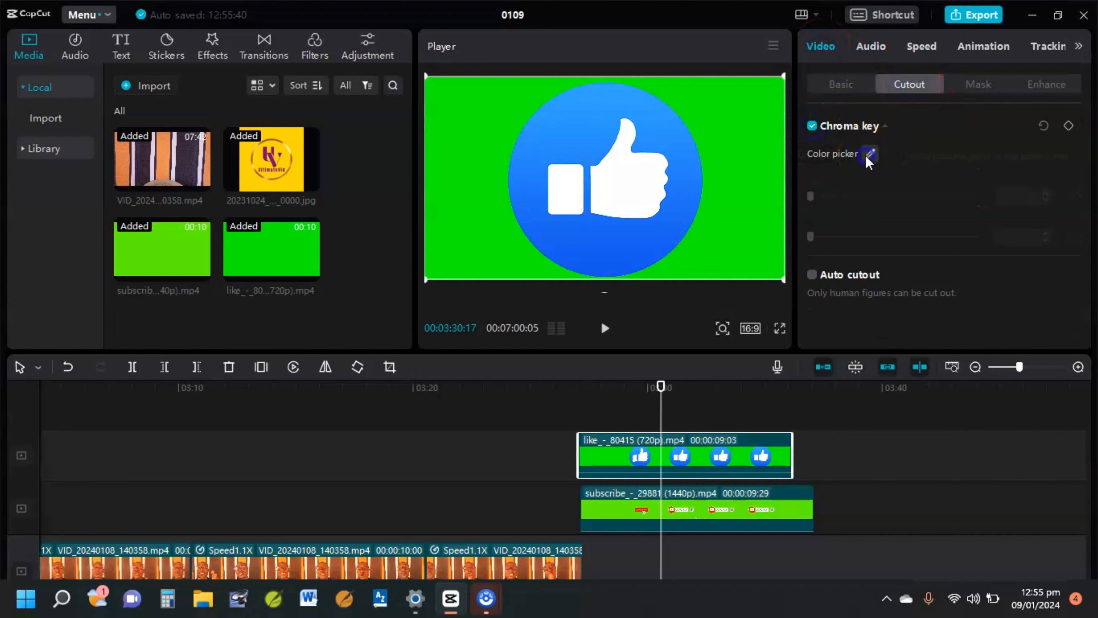
{"action": "left_click", "coordinate": [740, 216]}
{"action": "left_click", "coordinate": [811, 198]}
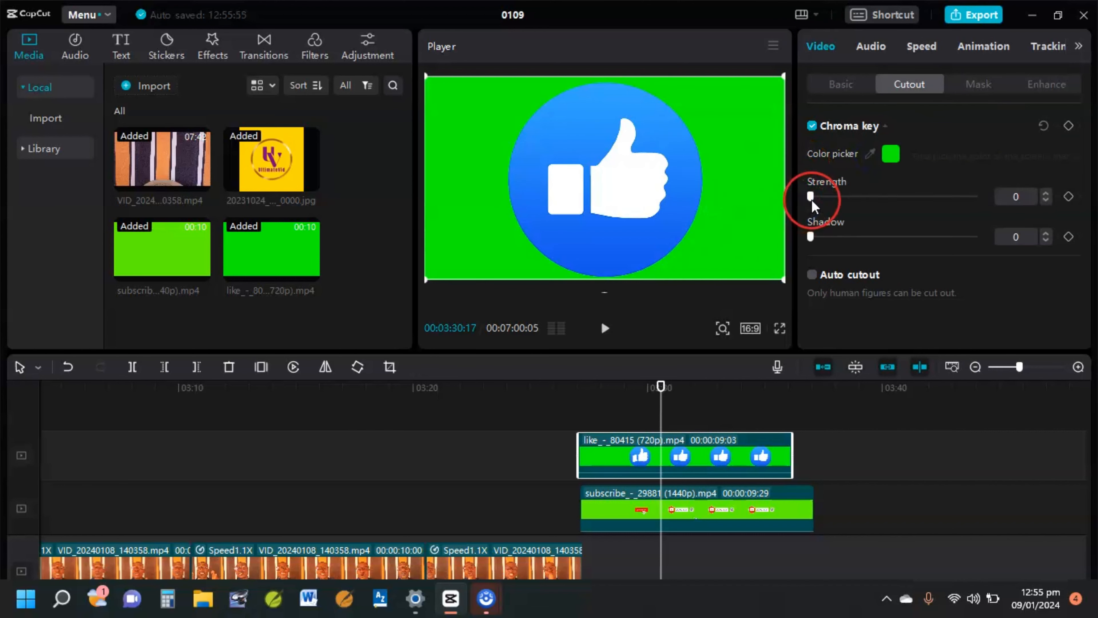
{"action": "left_click_drag", "start_coordinate": [812, 197], "coordinate": [974, 195]}
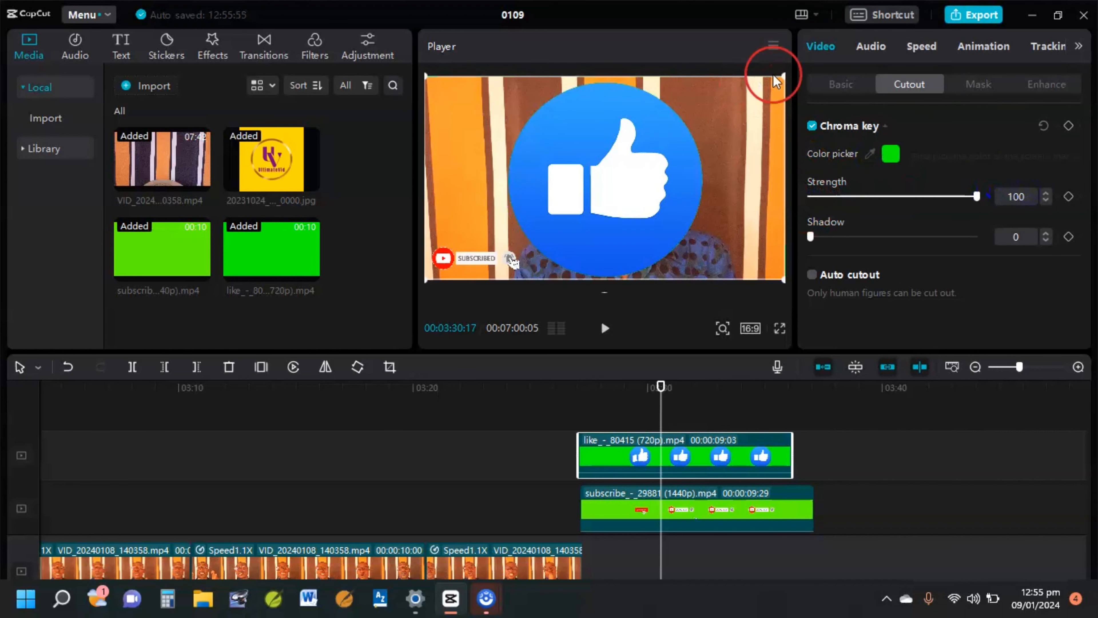
Shrink the keyed like animation into the lower-right corner of the video frame and play it back from about 3:26.
{"action": "left_click_drag", "start_coordinate": [776, 80], "coordinate": [624, 205]}
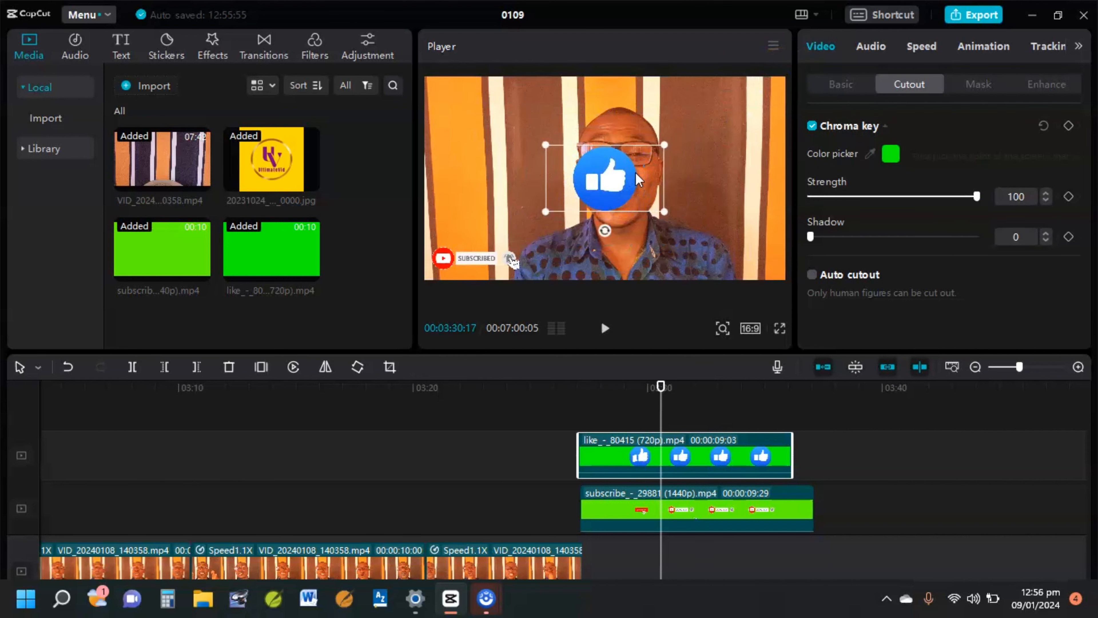
{"action": "left_click_drag", "start_coordinate": [665, 144], "coordinate": [747, 258]}
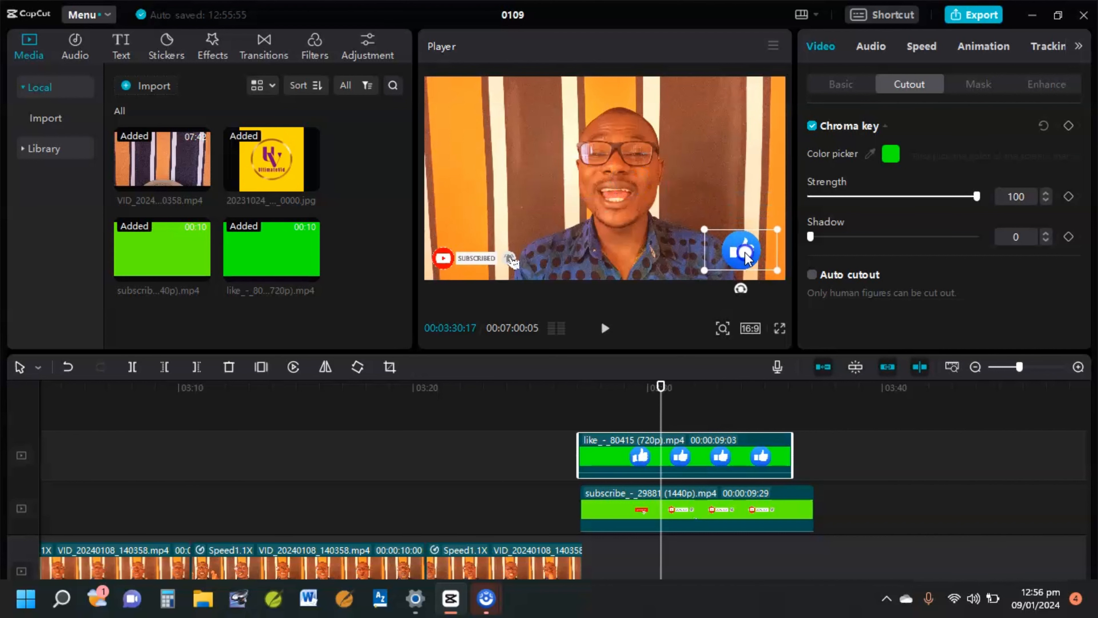
{"action": "left_click", "coordinate": [567, 393]}
{"action": "key", "text": "space"}
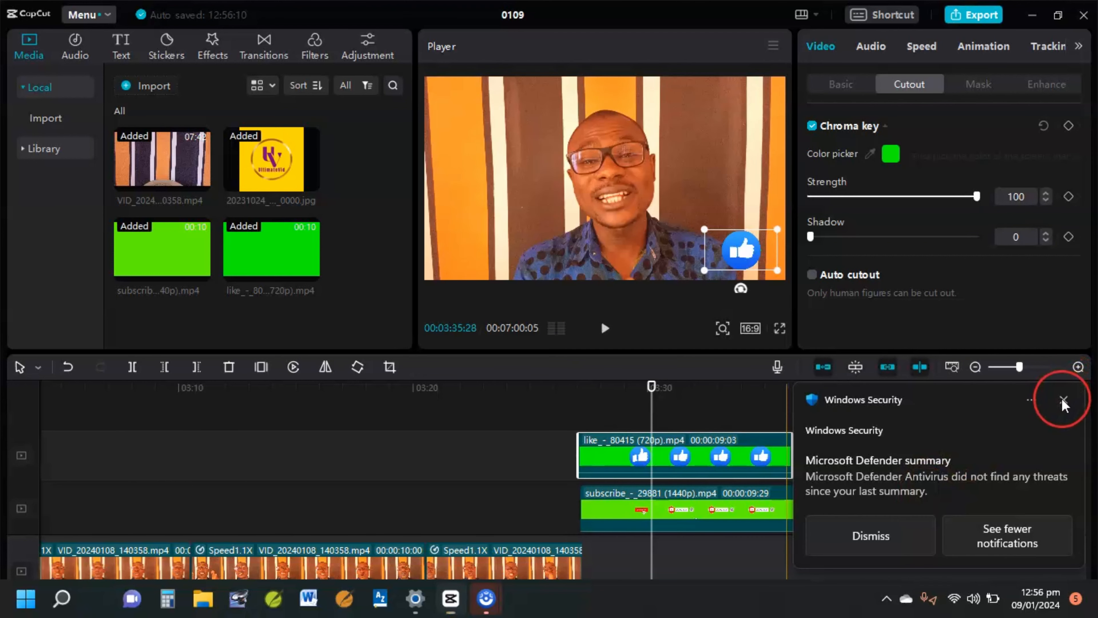
{"action": "left_click", "coordinate": [1063, 400]}
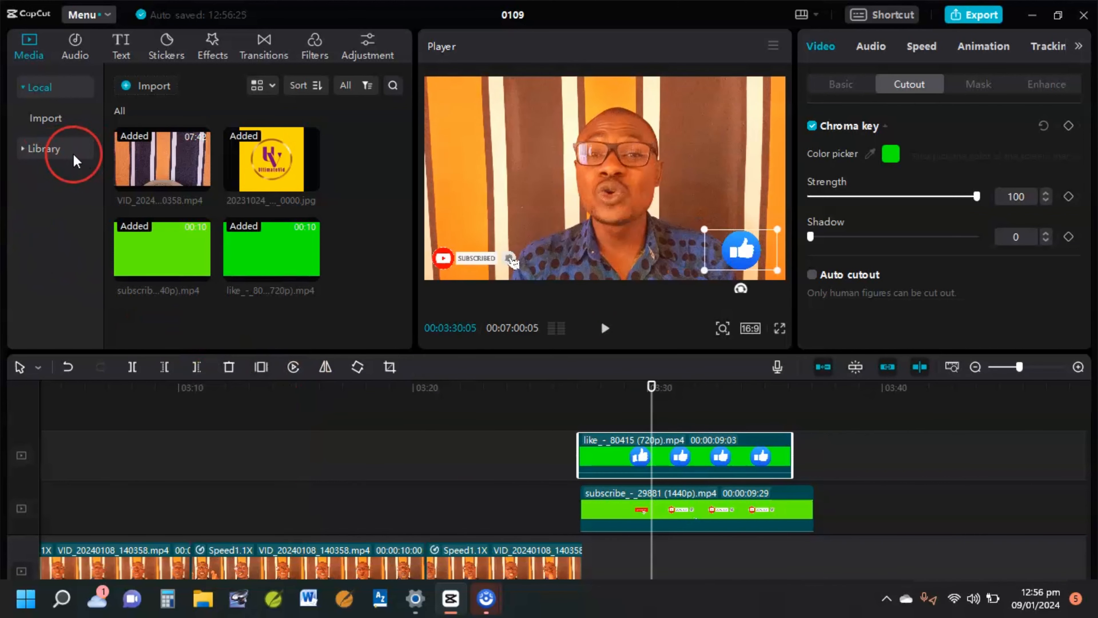
Browse the stock library's Trending clips and preview the green-screen subscribe and like animations.
{"action": "left_click", "coordinate": [46, 149]}
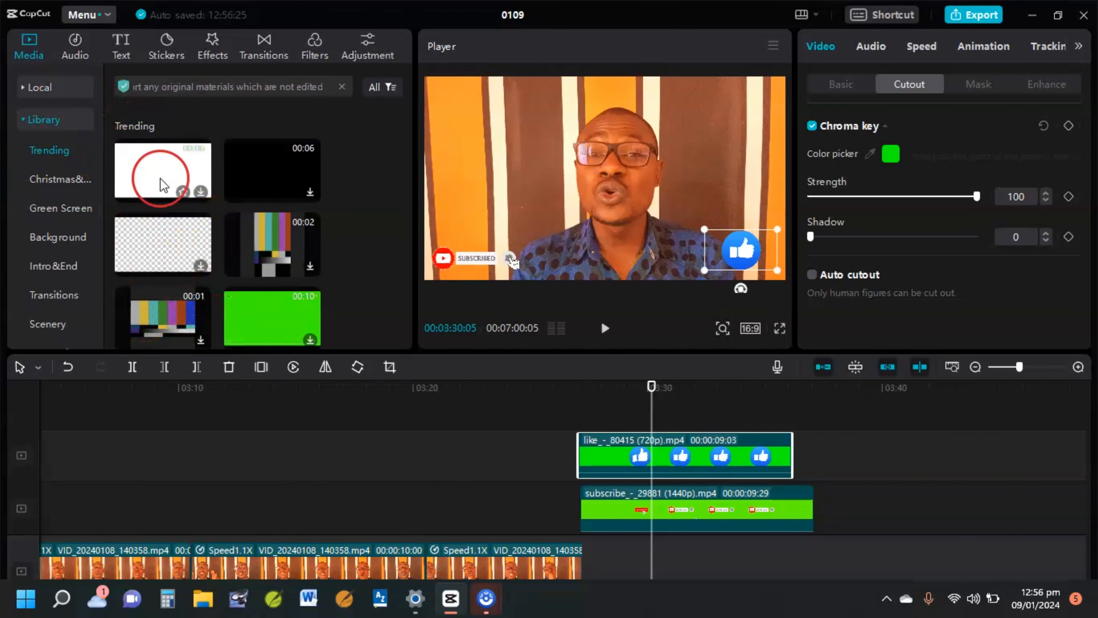
{"action": "scroll", "coordinate": [222, 281], "scroll_direction": "down", "scroll_amount": 5}
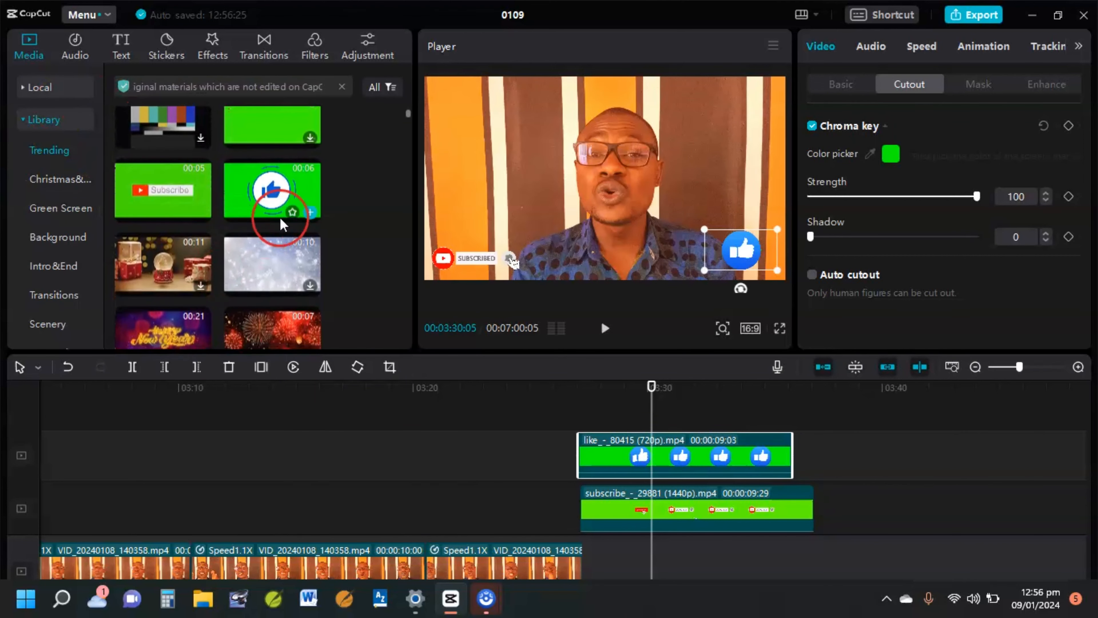
{"action": "left_click", "coordinate": [180, 202]}
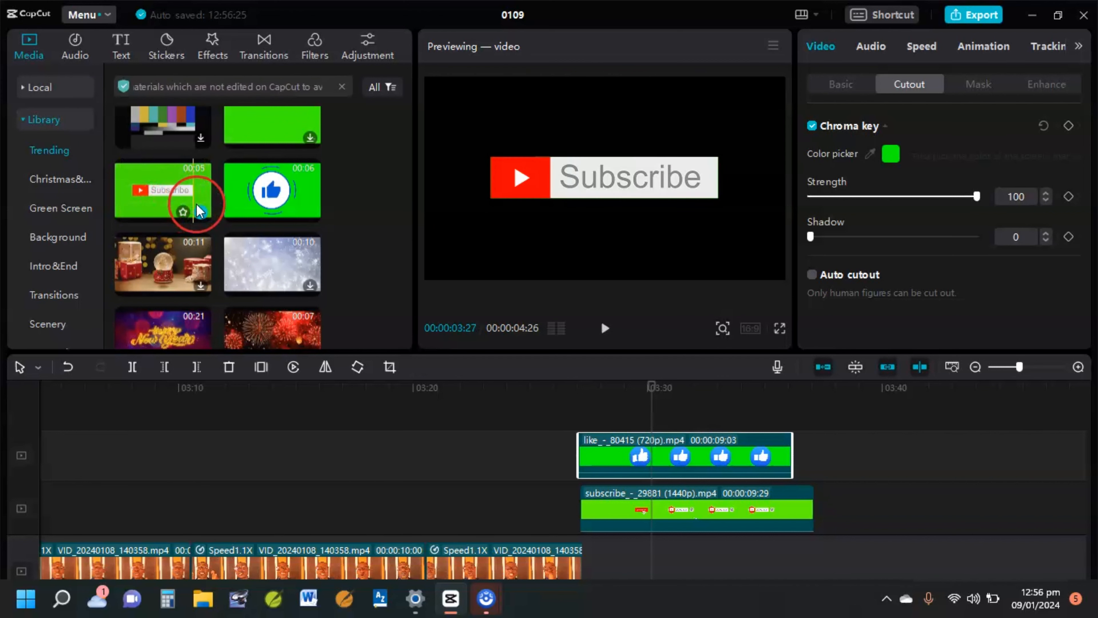
{"action": "left_click", "coordinate": [309, 203]}
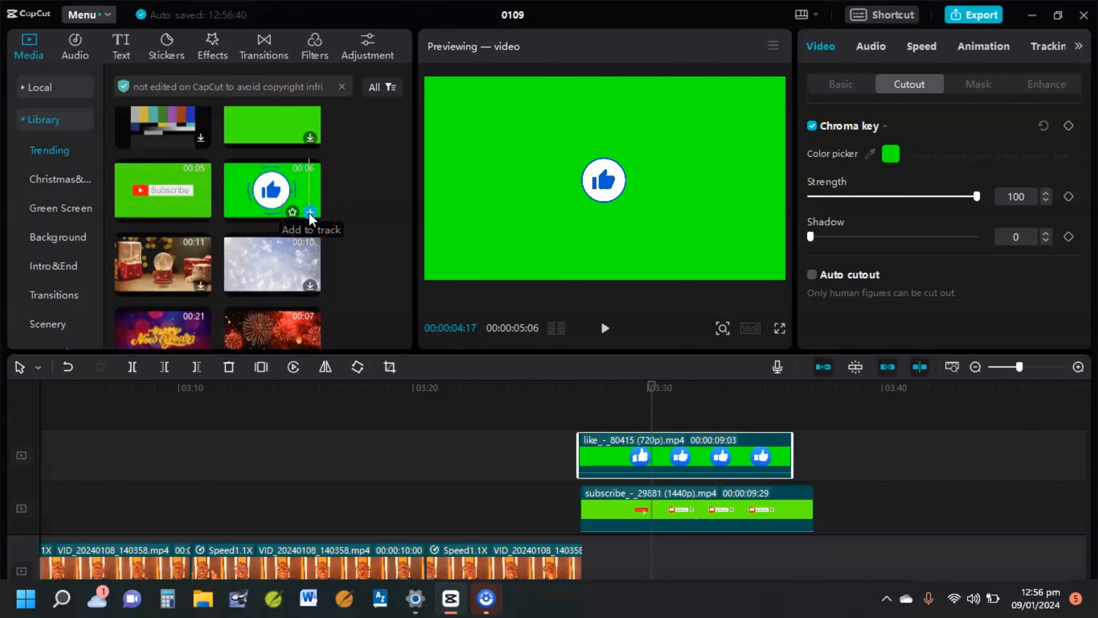
{"action": "scroll", "coordinate": [265, 213], "scroll_direction": "down", "scroll_amount": 10}
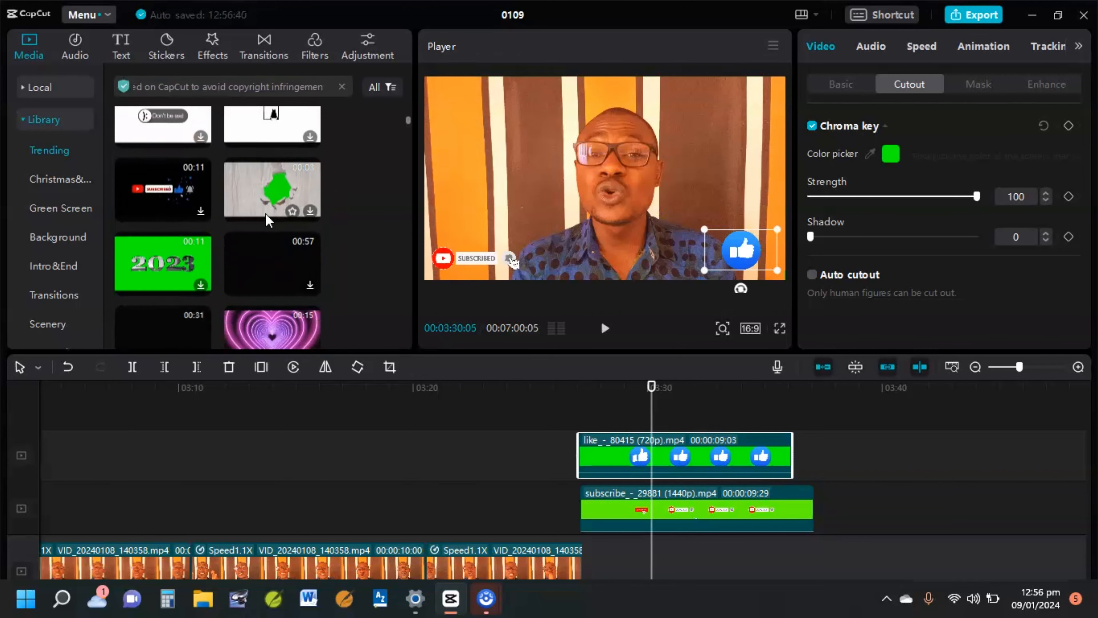
{"action": "scroll", "coordinate": [265, 214], "scroll_direction": "down", "scroll_amount": 10}
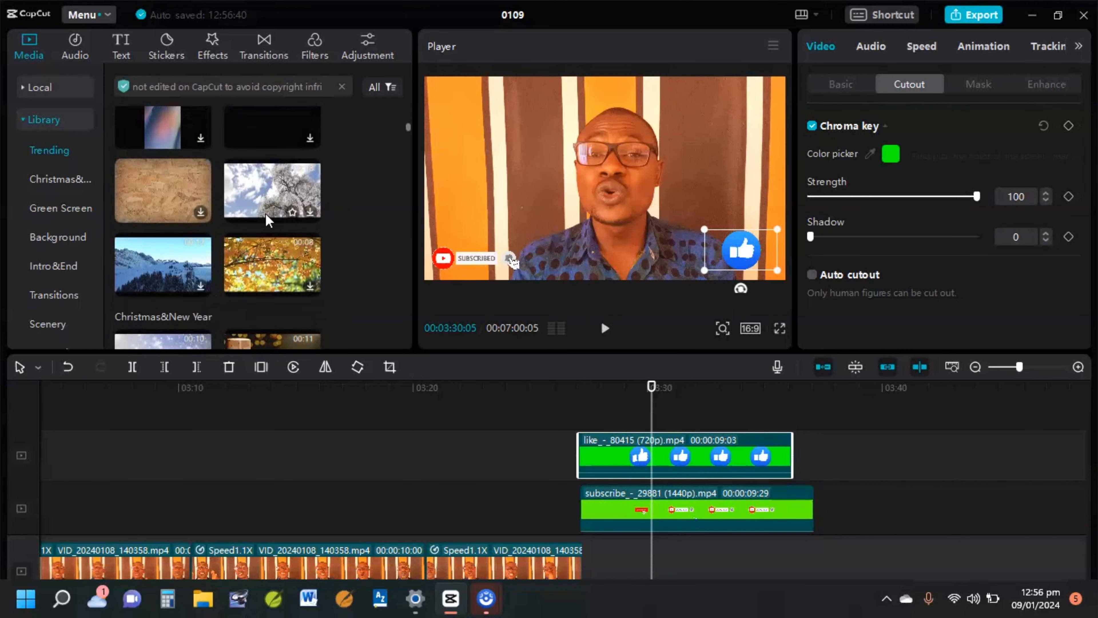
{"action": "scroll", "coordinate": [265, 215], "scroll_direction": "down", "scroll_amount": 5}
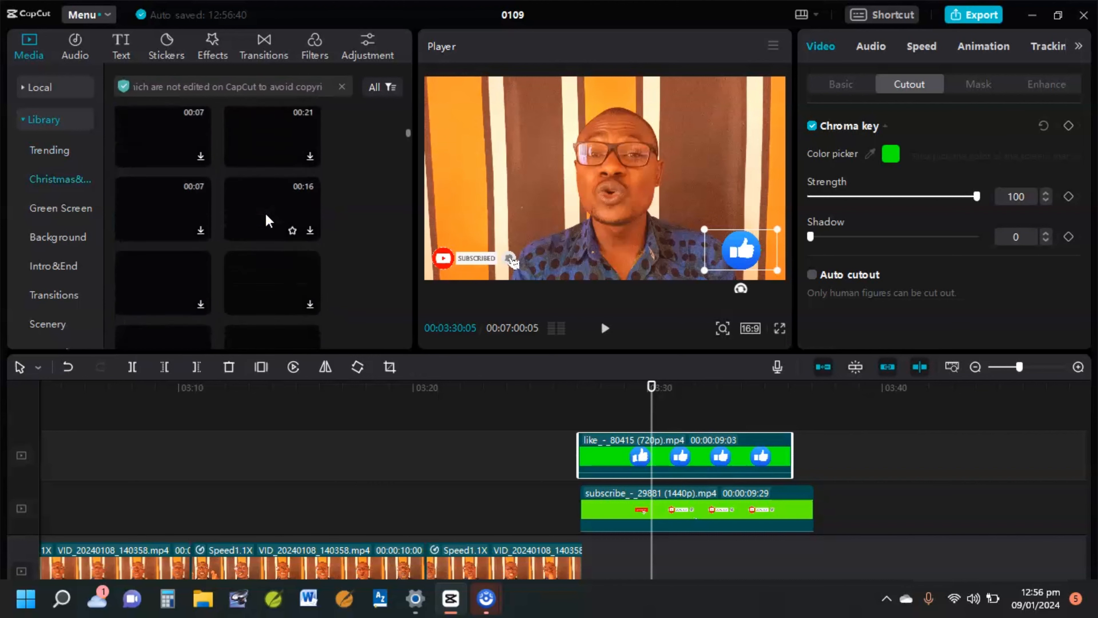
{"action": "scroll", "coordinate": [266, 215], "scroll_direction": "down", "scroll_amount": 6}
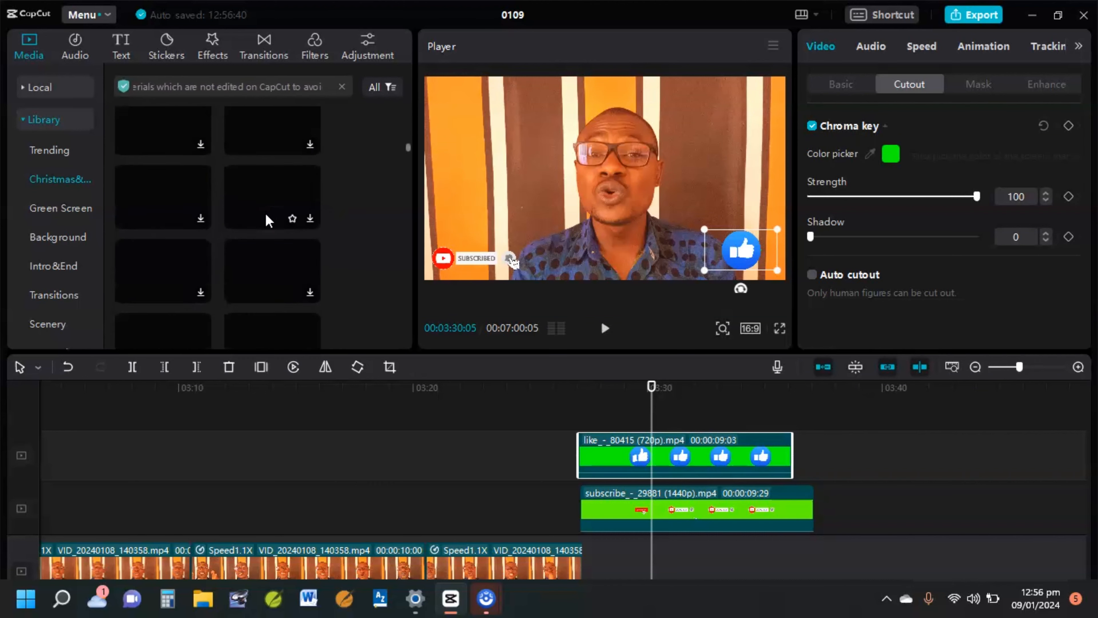
{"action": "scroll", "coordinate": [265, 215], "scroll_direction": "up", "scroll_amount": 20}
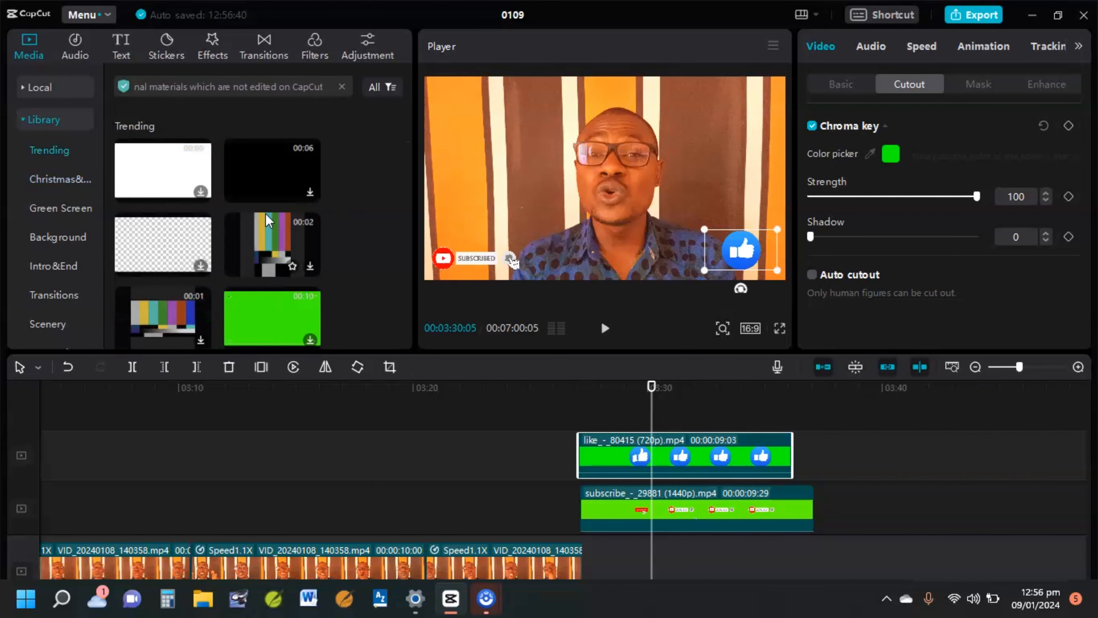
{"action": "left_click", "coordinate": [446, 313]}
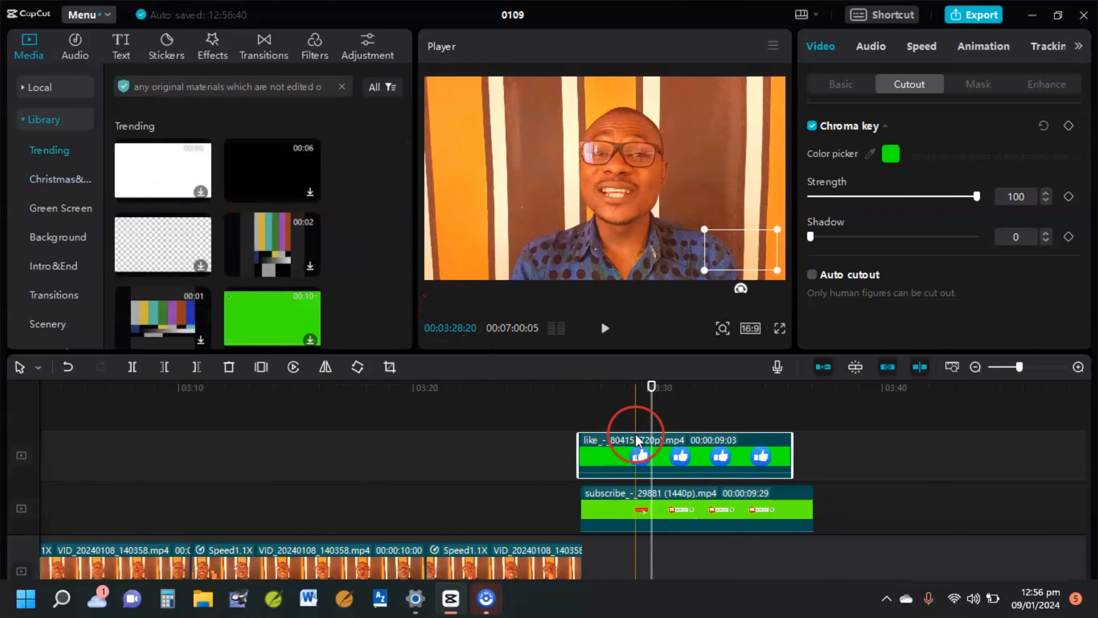
Examine the talking-head footage on the timeline around 5:00 to 5:10, and closely around 3:30.
{"action": "scroll", "coordinate": [536, 501], "scroll_direction": "down", "scroll_amount": 3}
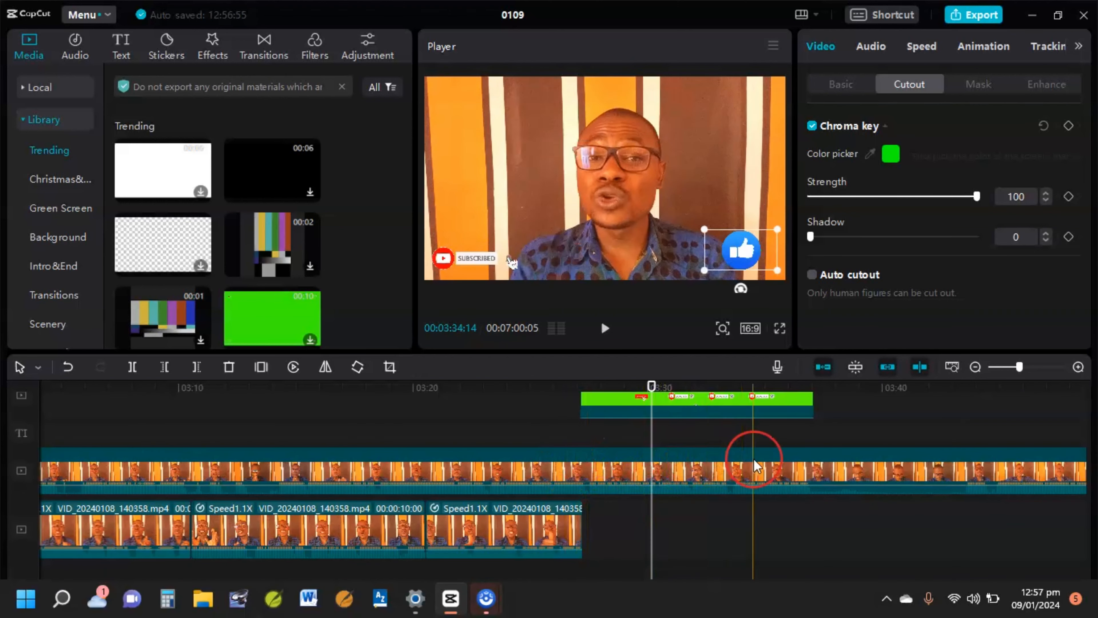
{"action": "scroll", "coordinate": [750, 465], "scroll_direction": "right", "scroll_amount": 5}
{"action": "scroll", "coordinate": [754, 465], "scroll_direction": "right", "scroll_amount": 1}
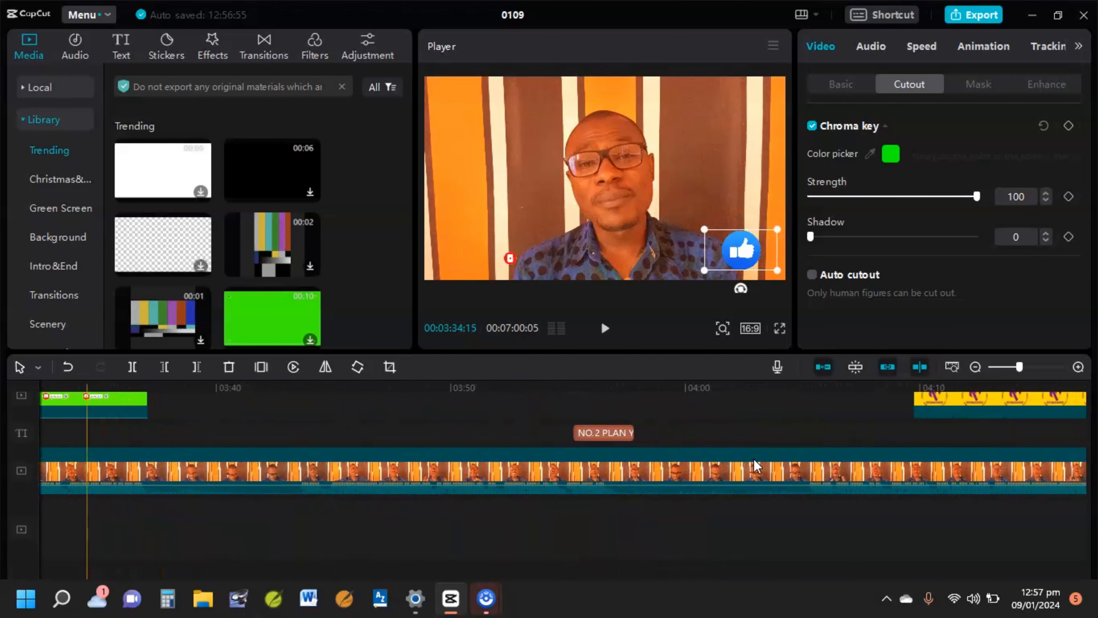
{"action": "scroll", "coordinate": [888, 469], "scroll_direction": "right", "scroll_amount": 10}
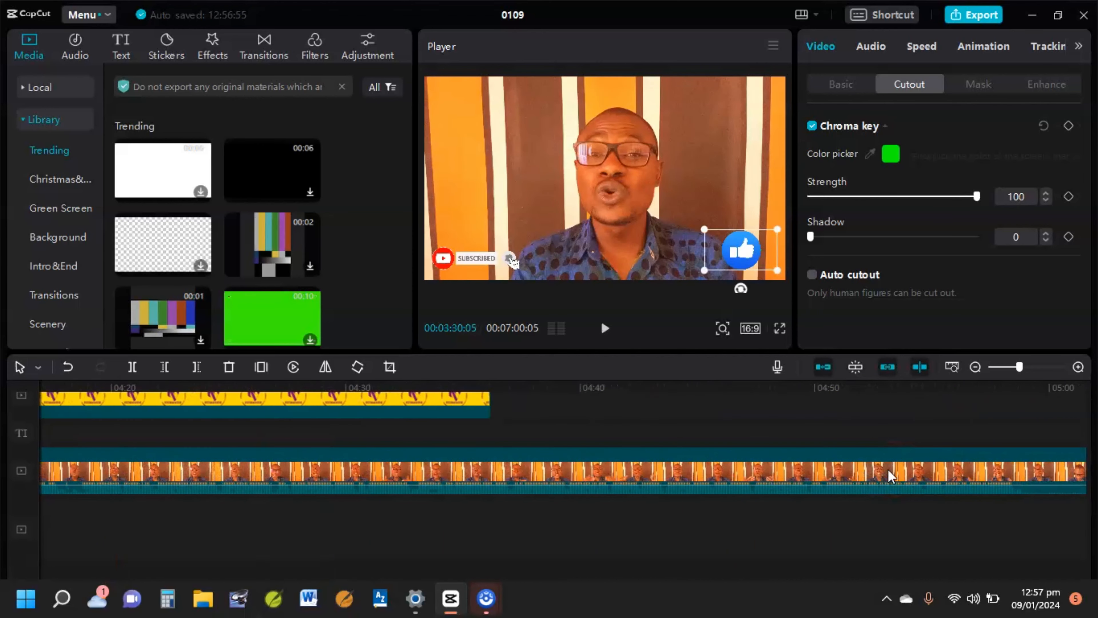
{"action": "left_click", "coordinate": [545, 469]}
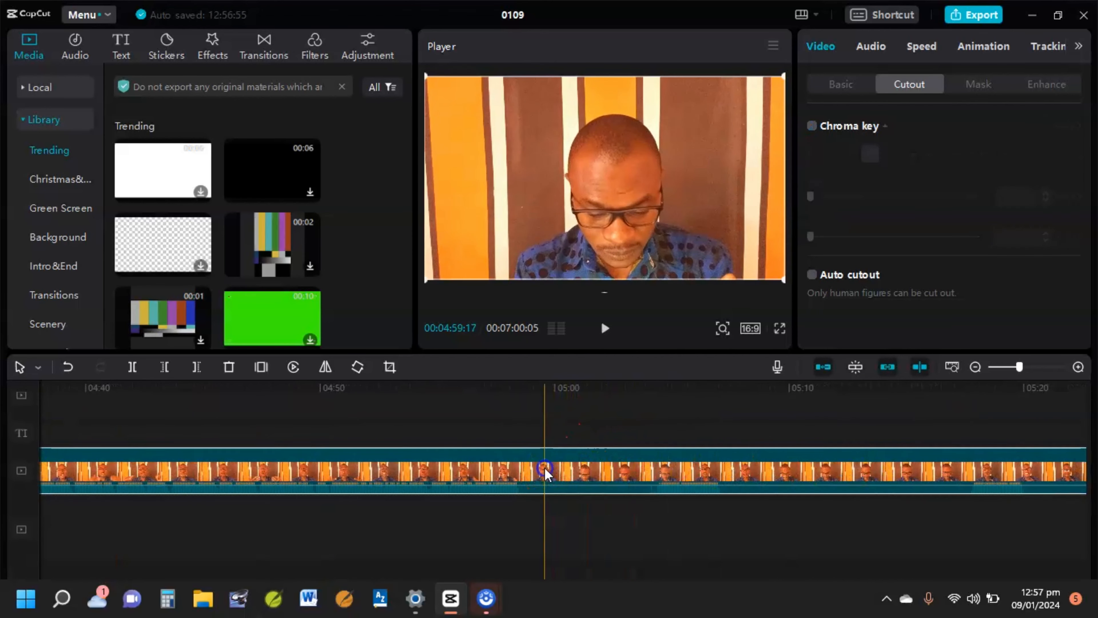
{"action": "left_click", "coordinate": [608, 466]}
{"action": "left_click", "coordinate": [737, 455]}
{"action": "left_click", "coordinate": [732, 457]}
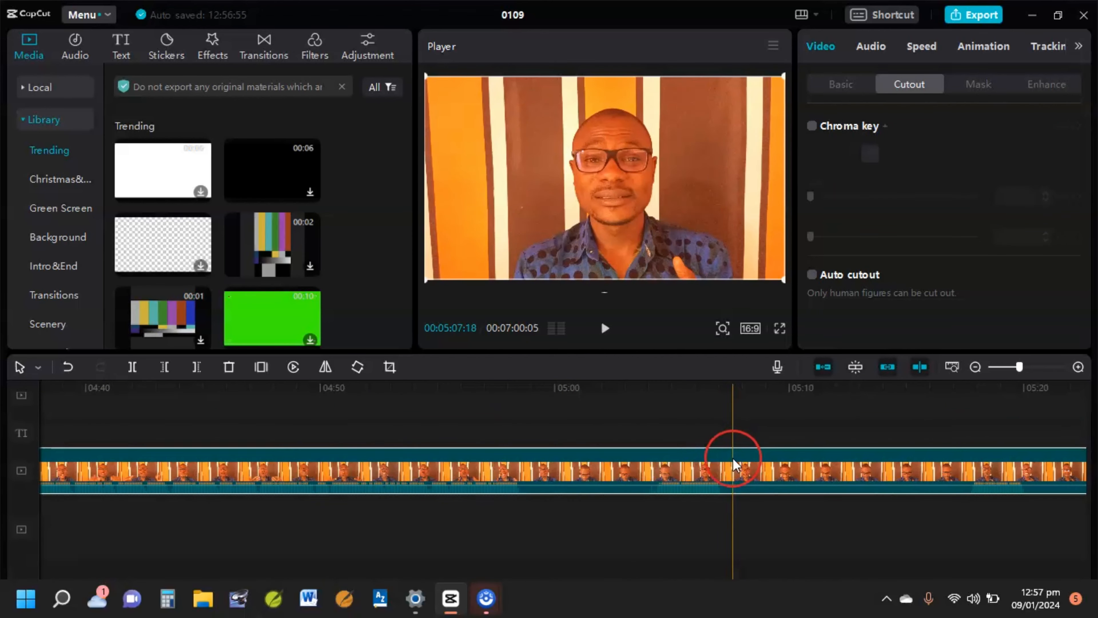
{"action": "left_click", "coordinate": [711, 479]}
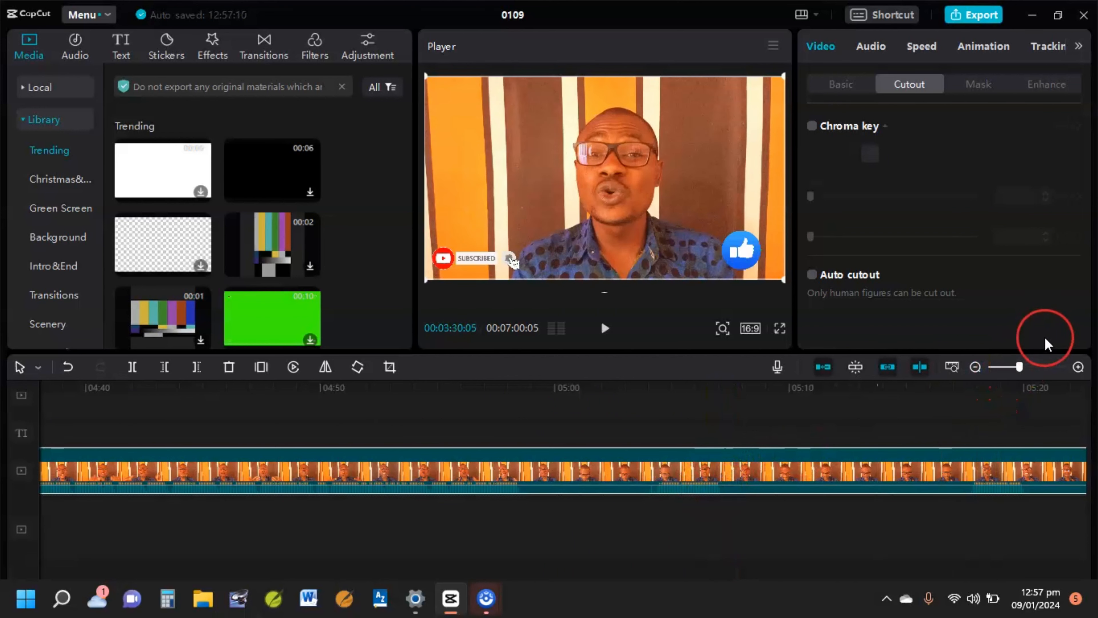
{"action": "left_click", "coordinate": [974, 392]}
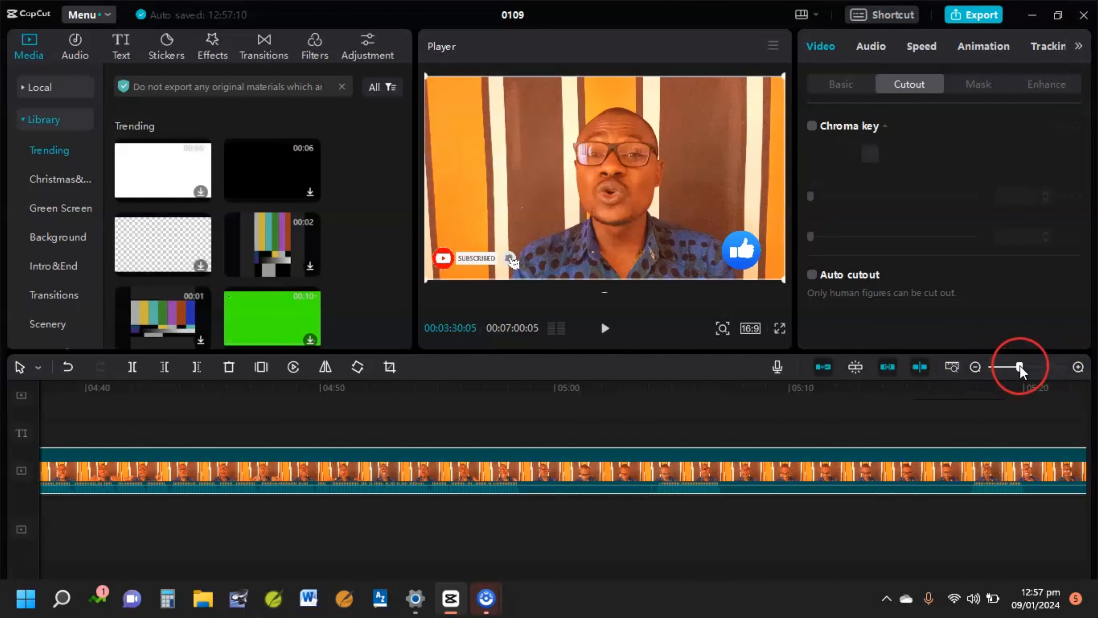
{"action": "mouse_move", "coordinate": [1019, 367]}
{"action": "left_mouse_down"}
{"action": "mouse_move", "coordinate": [990, 375]}
{"action": "mouse_move", "coordinate": [1067, 367]}
{"action": "mouse_move", "coordinate": [1025, 374]}
{"action": "mouse_move", "coordinate": [1037, 372]}
{"action": "left_mouse_up"}
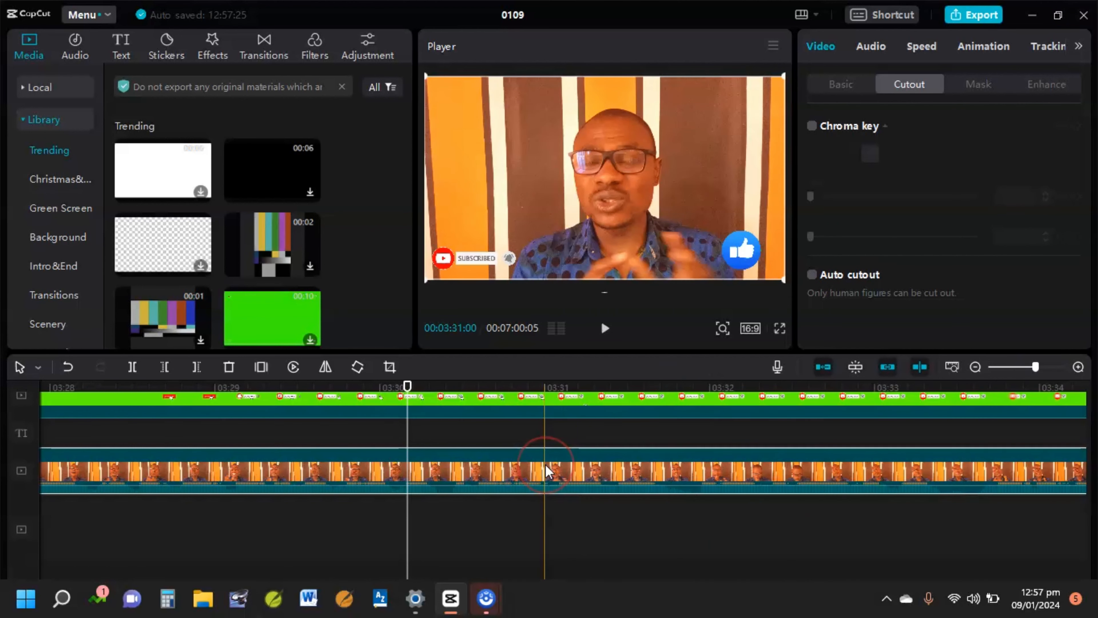
{"action": "left_click", "coordinate": [547, 496]}
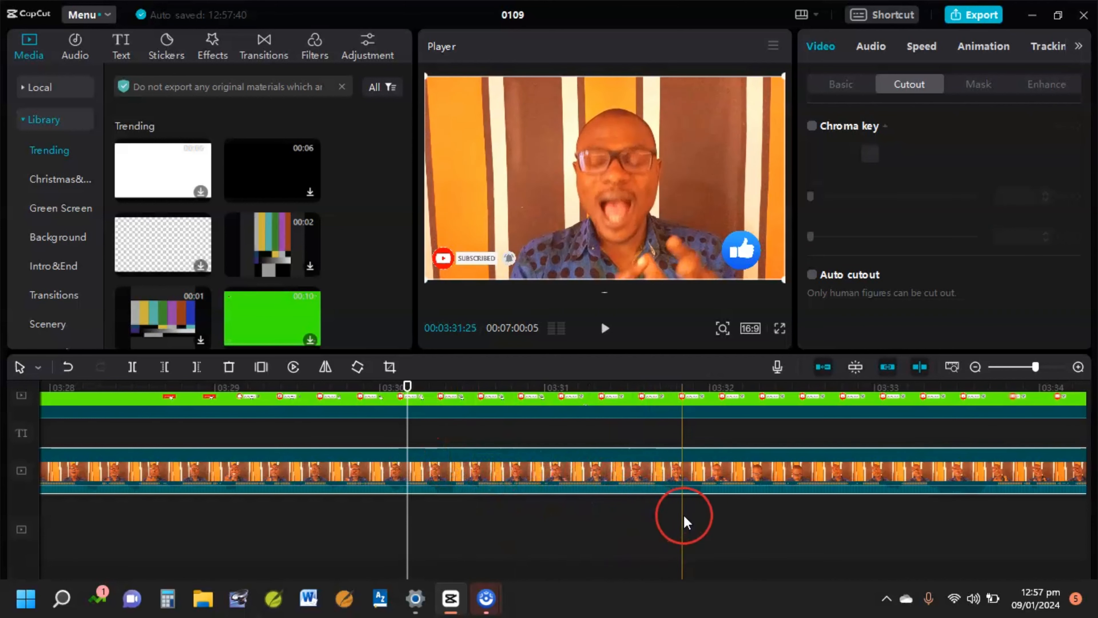
{"action": "left_click", "coordinate": [429, 424]}
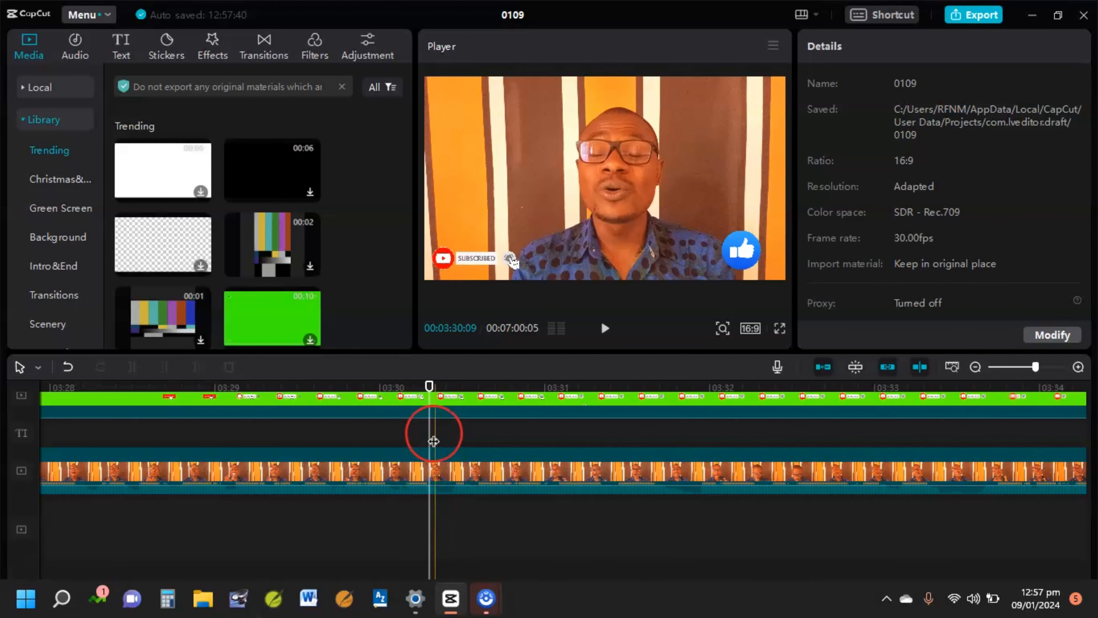
{"action": "left_click", "coordinate": [437, 431]}
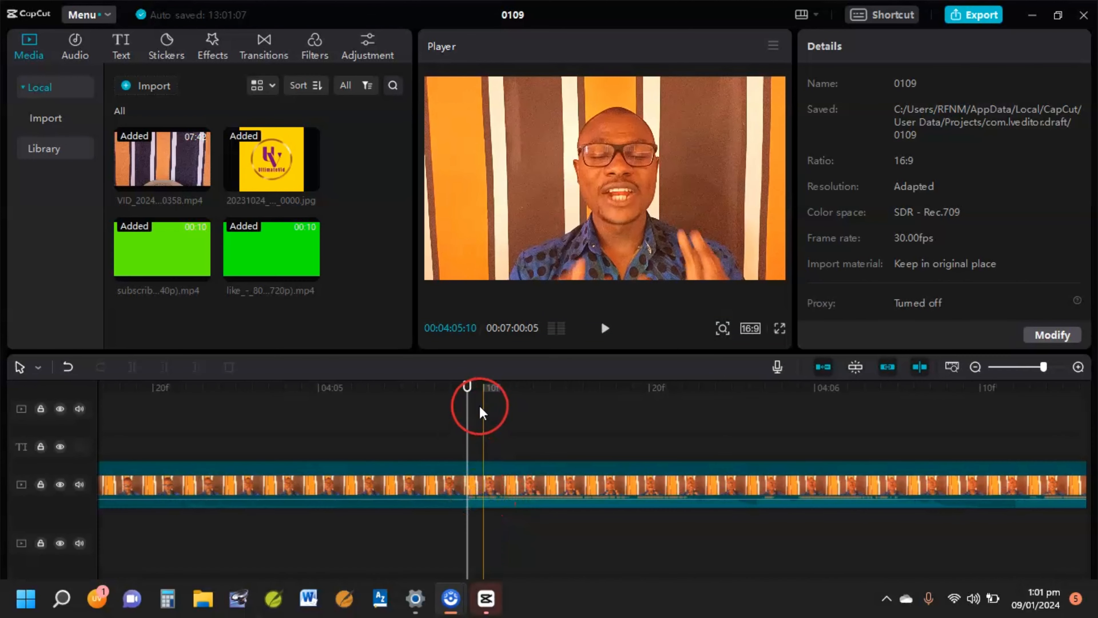
Split the talking-head clip on the upper video track at 00:04:06:08.
{"action": "left_click", "coordinate": [445, 437]}
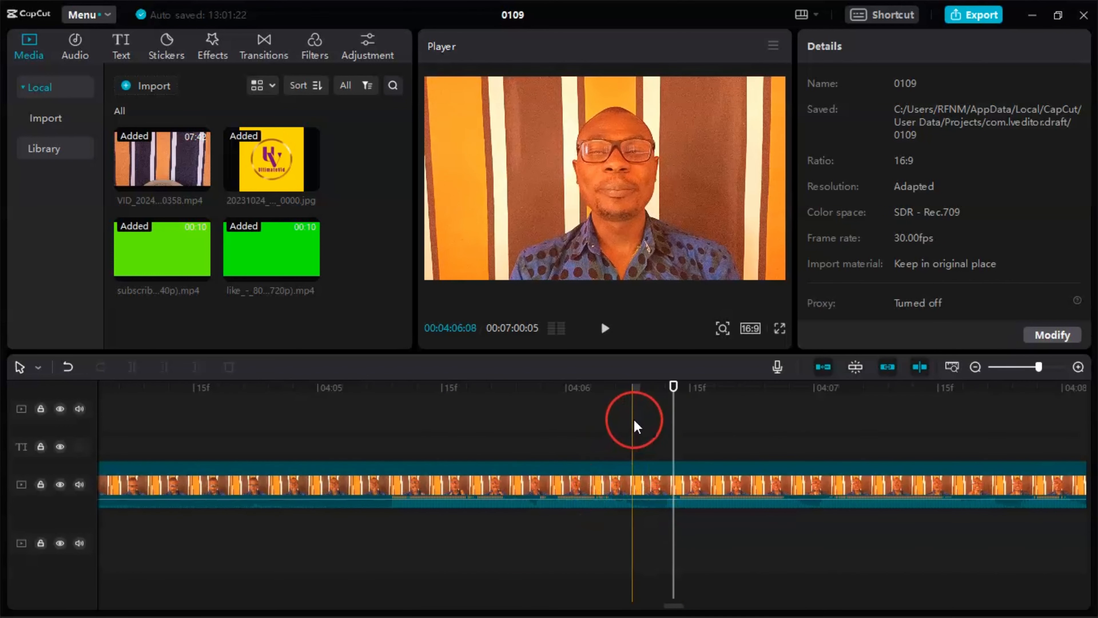
{"action": "left_click", "coordinate": [635, 427]}
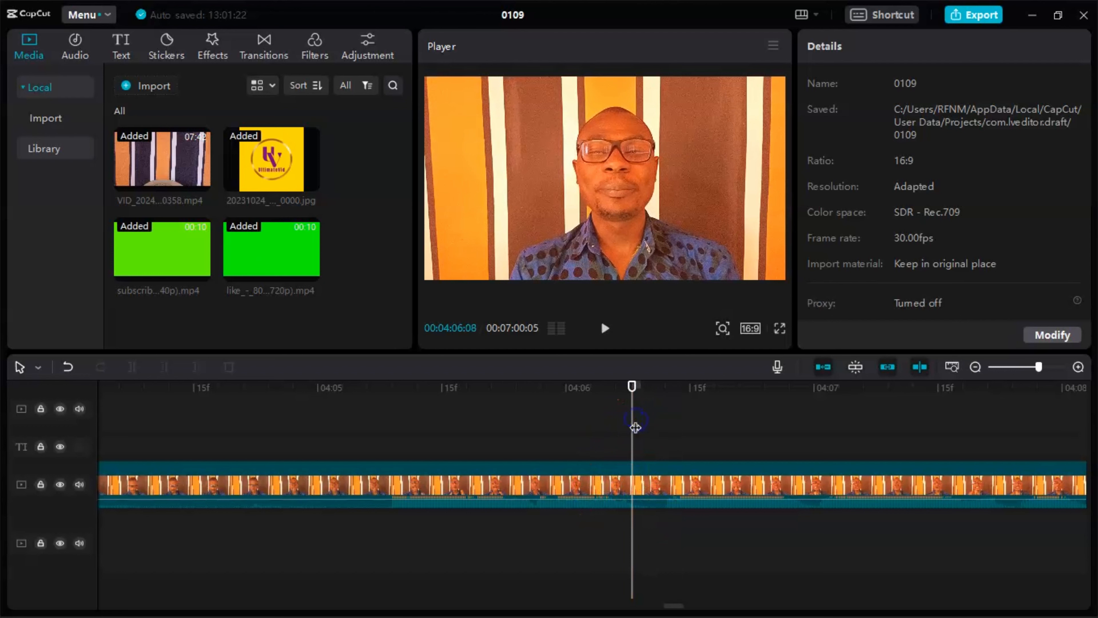
{"action": "left_click", "coordinate": [638, 484]}
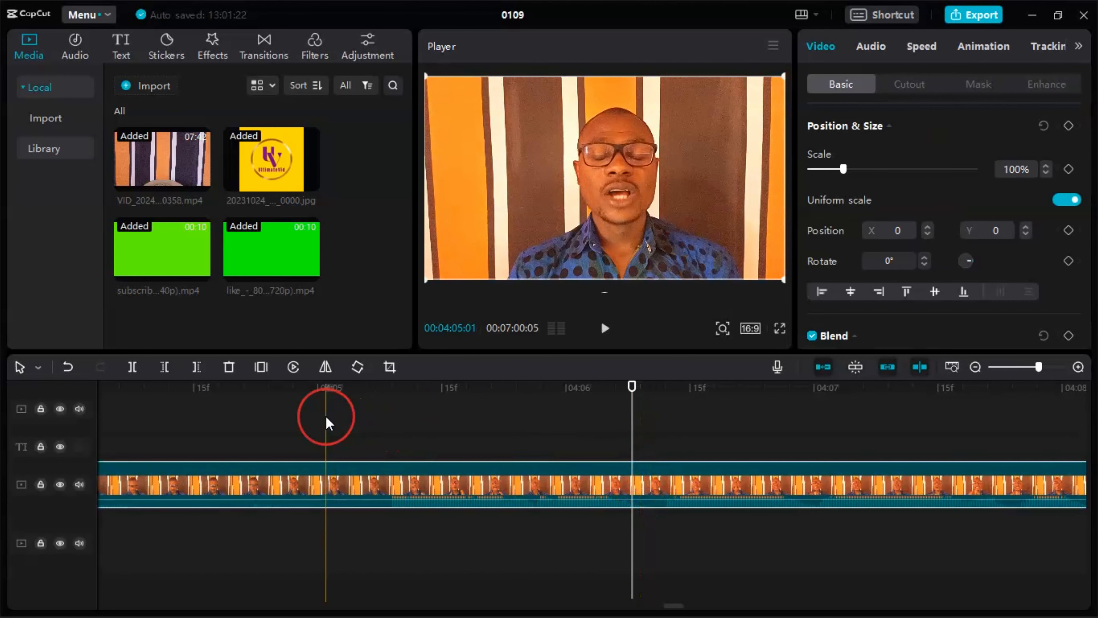
{"action": "left_click", "coordinate": [133, 367]}
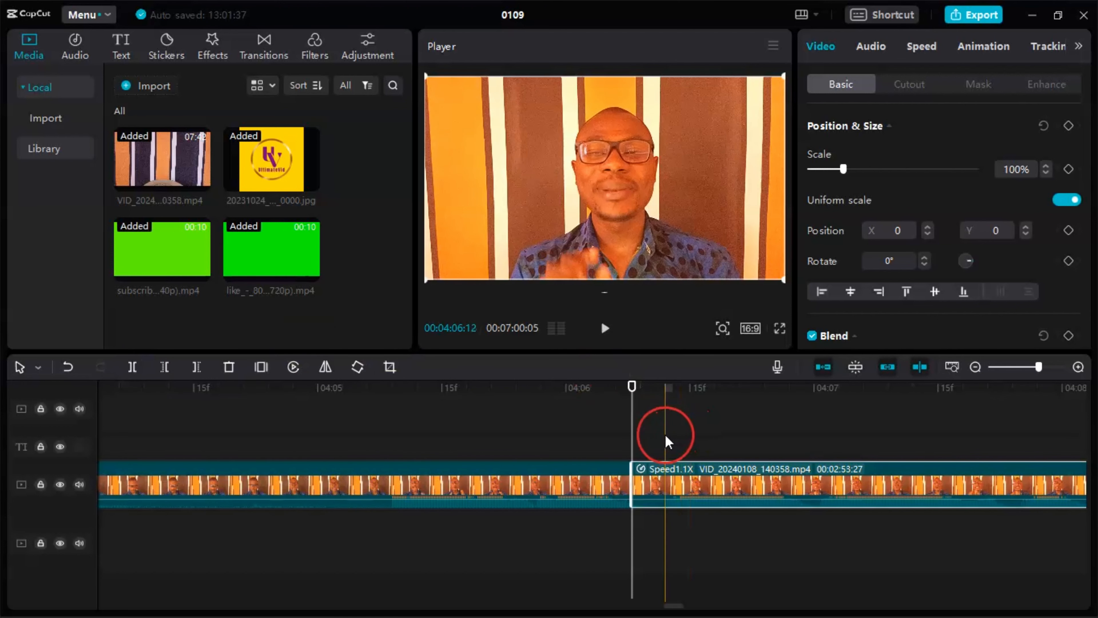
Split the talking-head clip again about three frames after the first cut and select the short piece between the cuts.
{"action": "left_click", "coordinate": [662, 420]}
{"action": "left_click", "coordinate": [650, 482]}
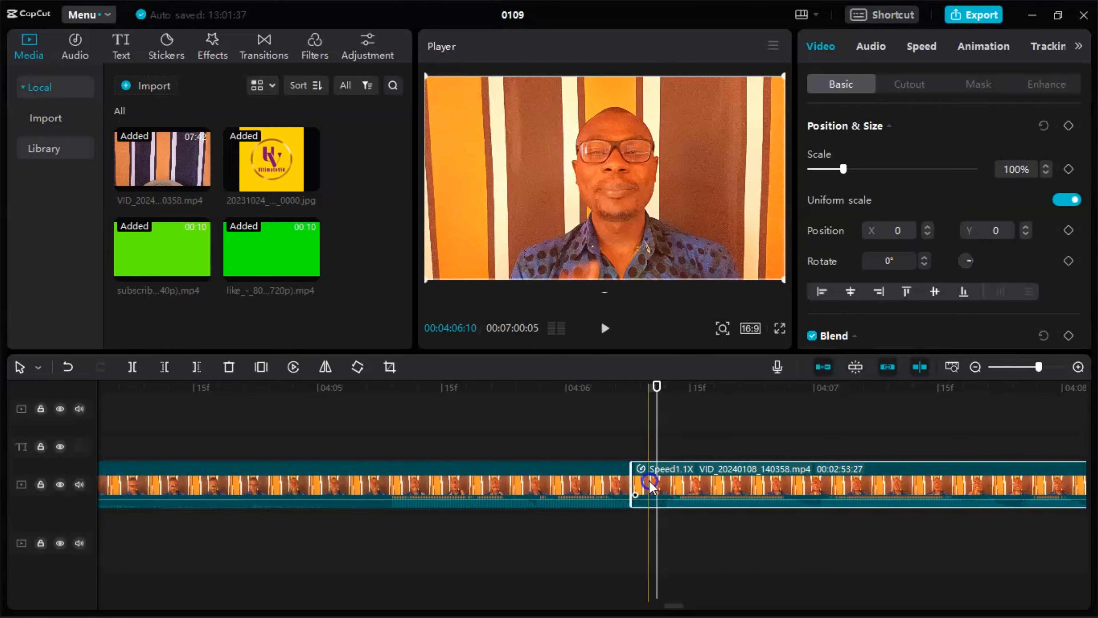
{"action": "left_click", "coordinate": [133, 367]}
{"action": "left_click", "coordinate": [638, 513]}
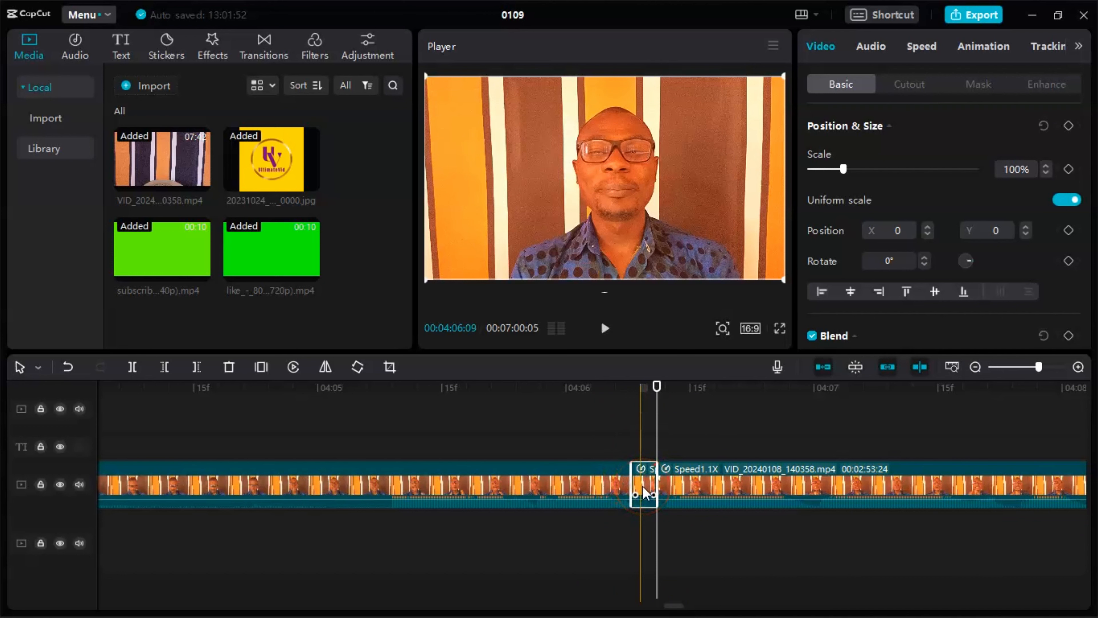
Delete the short piece between the two cuts near 00:04:06:08 and shift the following talking-head clip back to close the gap.
{"action": "key", "text": "Delete"}
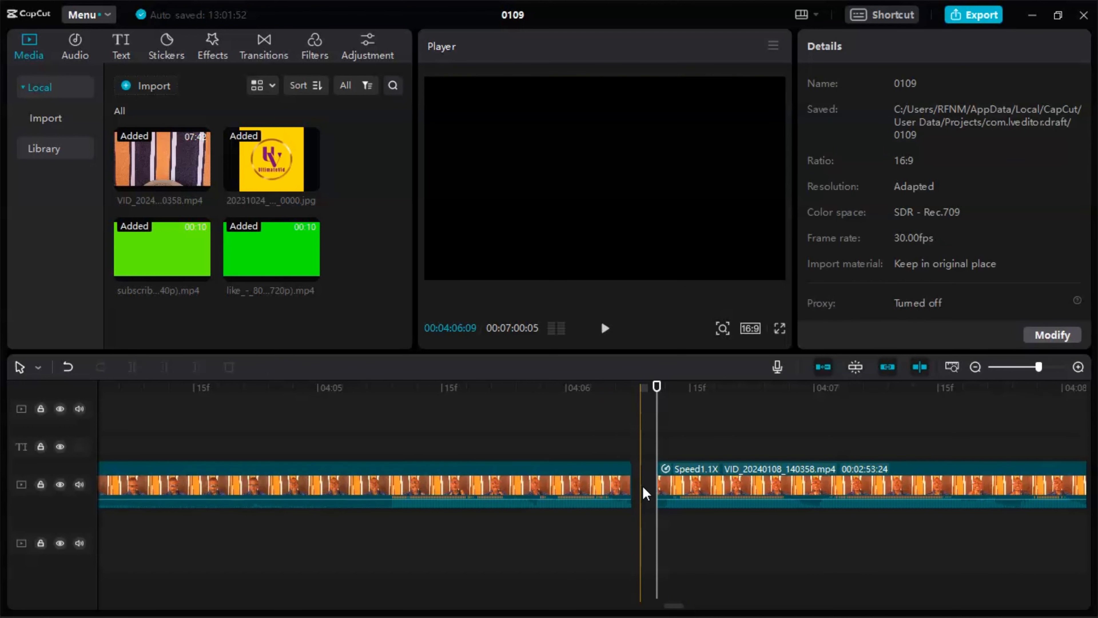
{"action": "key", "text": "ctrl+z"}
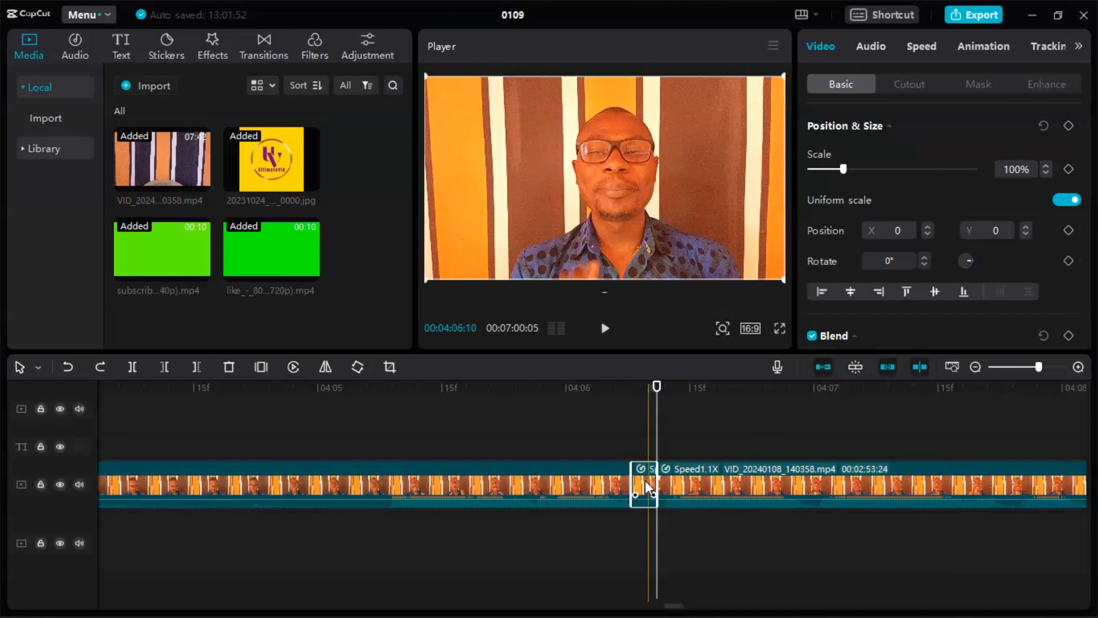
{"action": "left_click", "coordinate": [648, 487]}
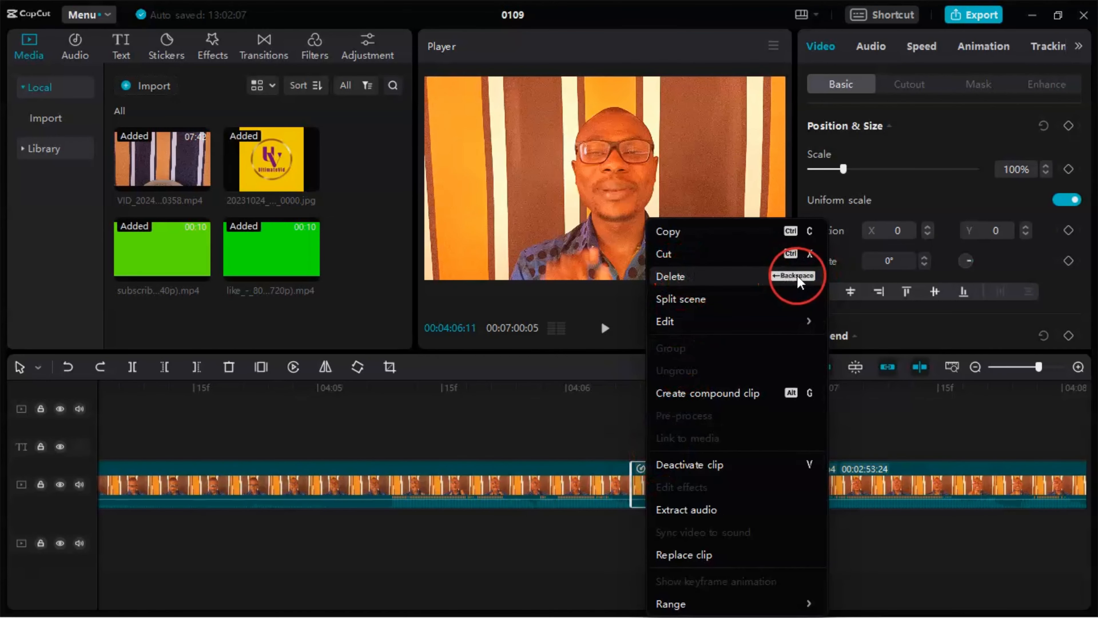
{"action": "left_click", "coordinate": [685, 282]}
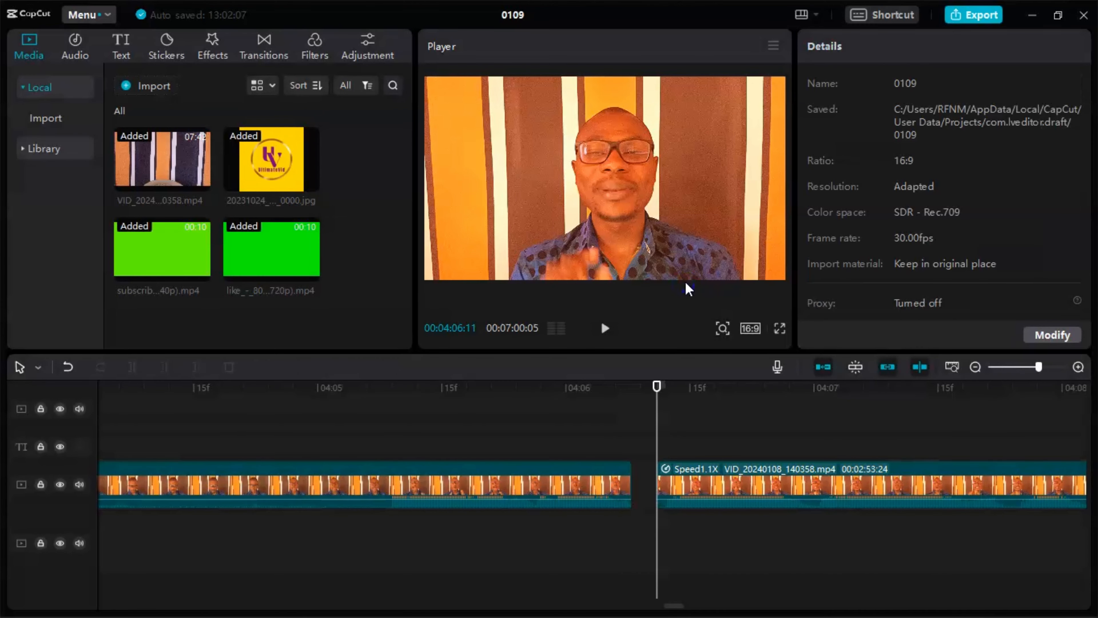
{"action": "left_click_drag", "start_coordinate": [749, 479], "coordinate": [735, 487]}
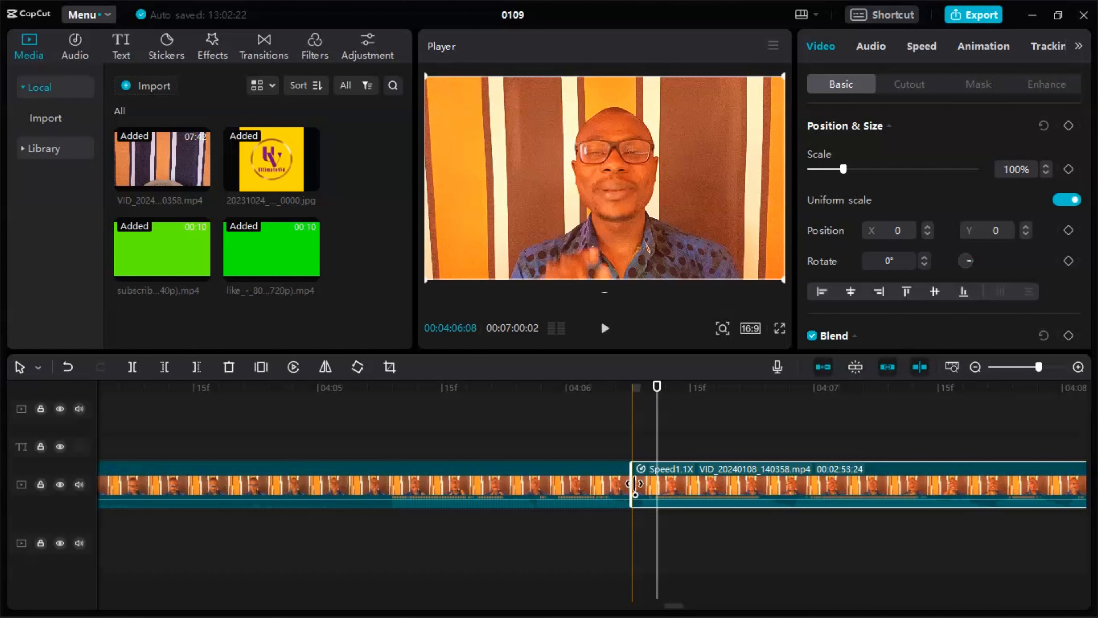
Examine the talking-head footage around the join near 00:04:06 and onward to about 00:04:40.
{"action": "left_click", "coordinate": [662, 483]}
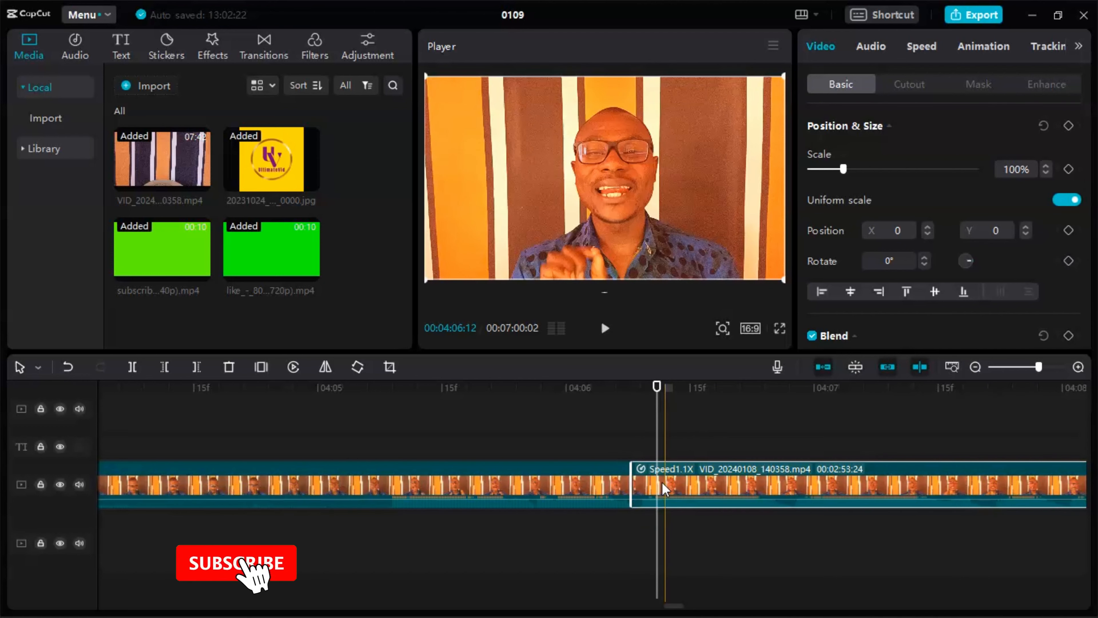
{"action": "left_click", "coordinate": [575, 492]}
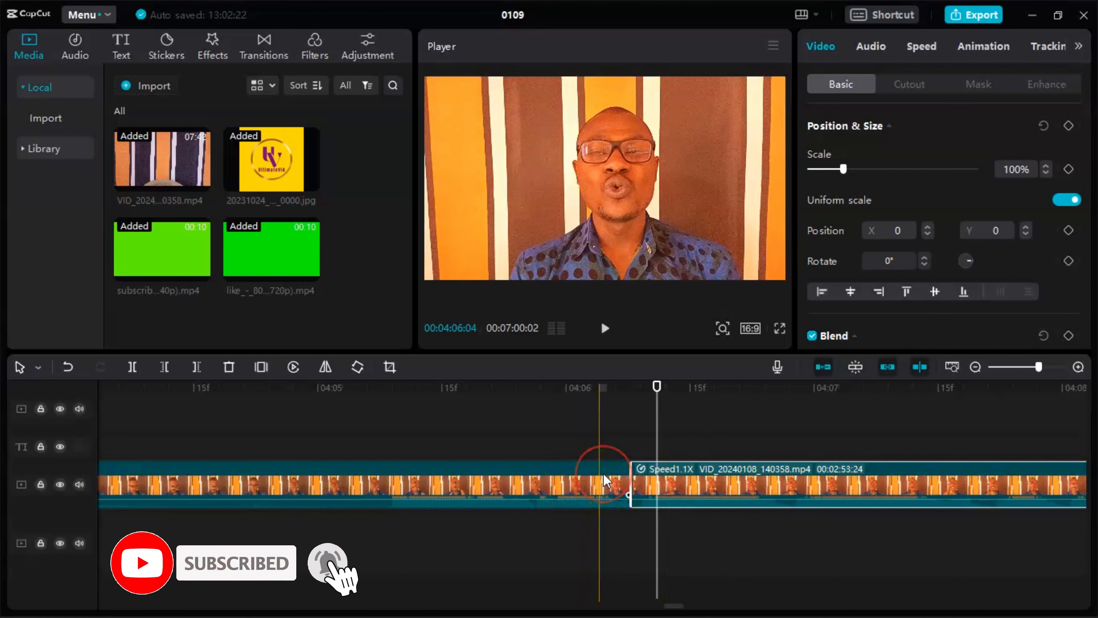
{"action": "left_click", "coordinate": [759, 453]}
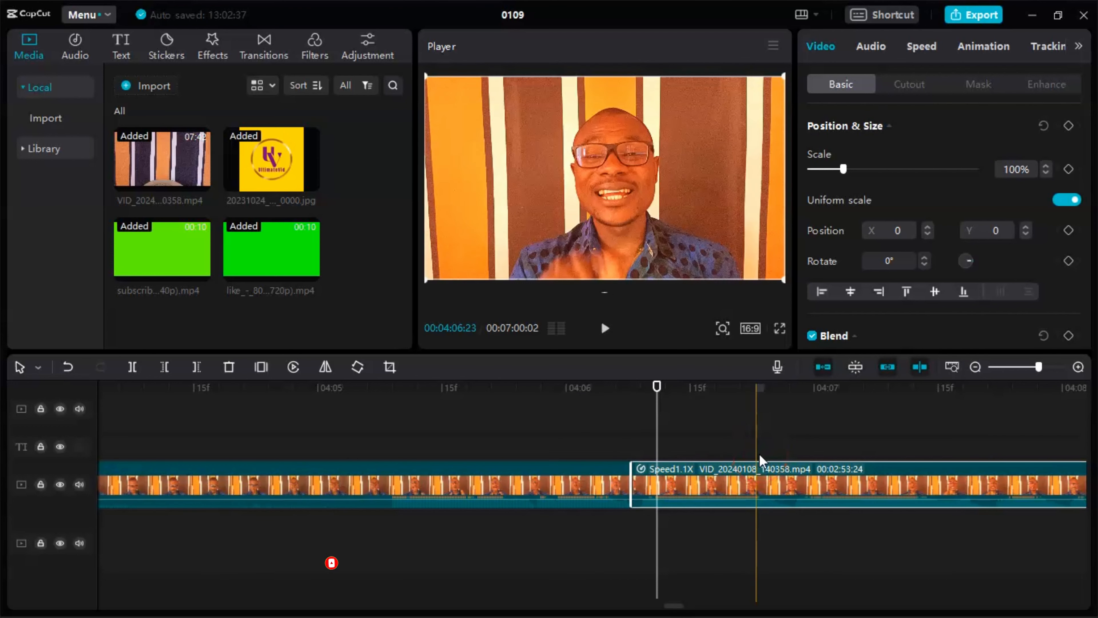
{"action": "scroll", "coordinate": [759, 454], "scroll_direction": "right", "scroll_amount": 10}
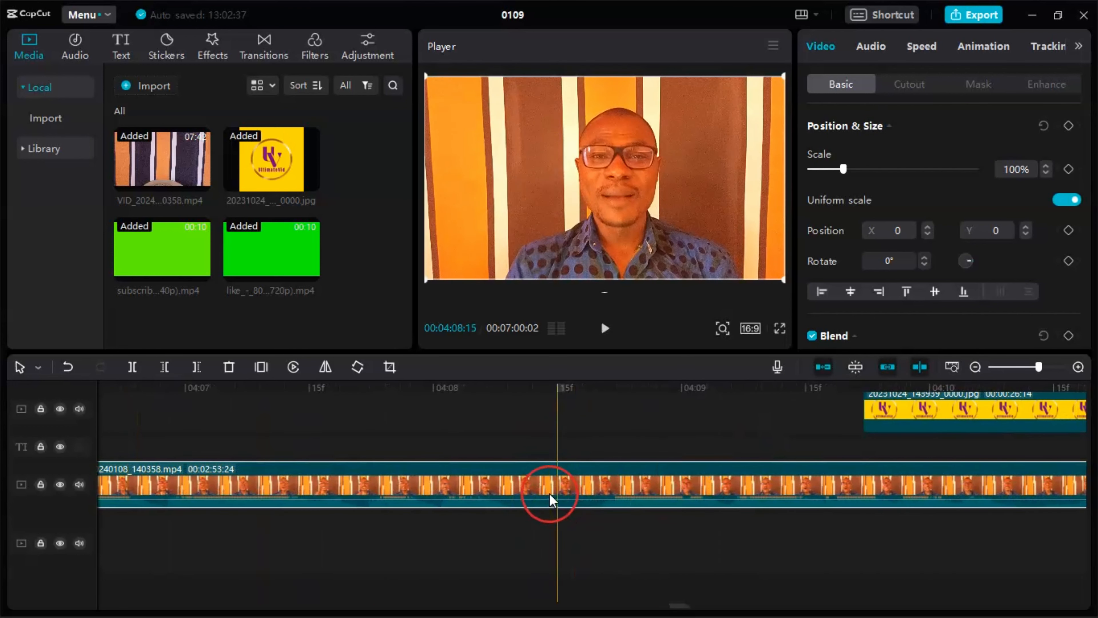
{"action": "scroll", "coordinate": [737, 482], "scroll_direction": "right", "scroll_amount": 12}
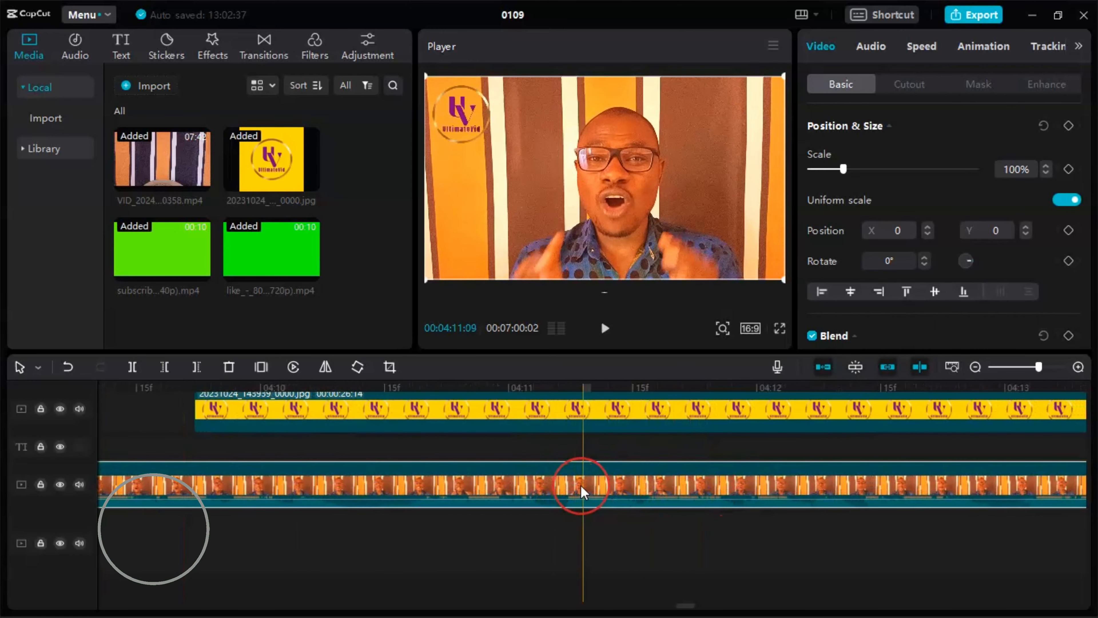
{"action": "scroll", "coordinate": [579, 482], "scroll_direction": "right", "scroll_amount": 20}
{"action": "scroll", "coordinate": [581, 488], "scroll_direction": "right", "scroll_amount": 20}
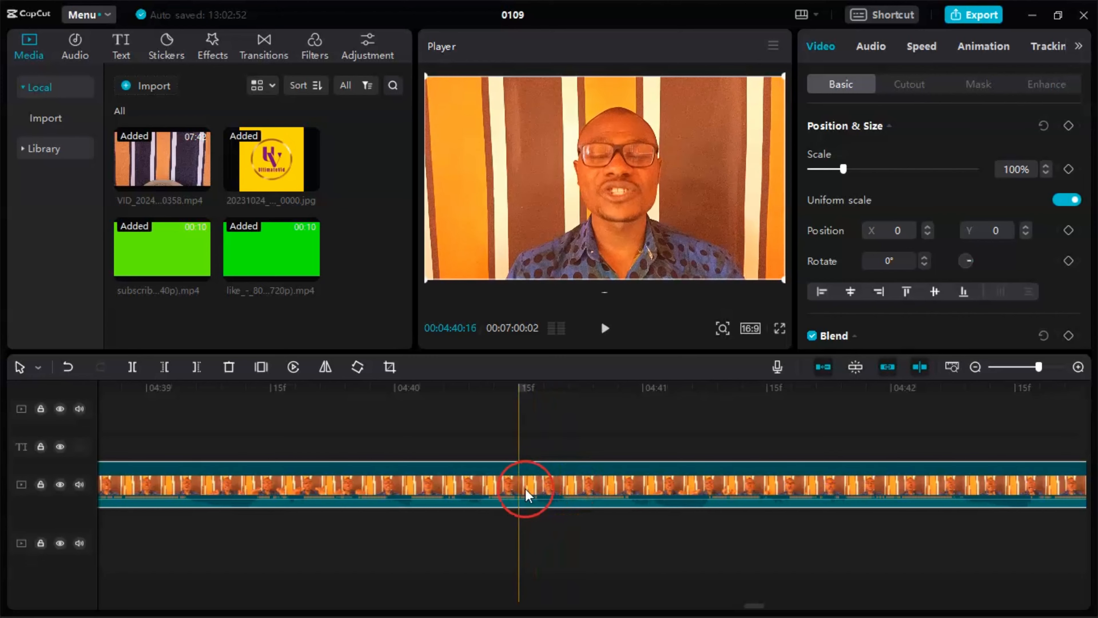
{"action": "scroll", "coordinate": [507, 493], "scroll_direction": "left", "scroll_amount": 20}
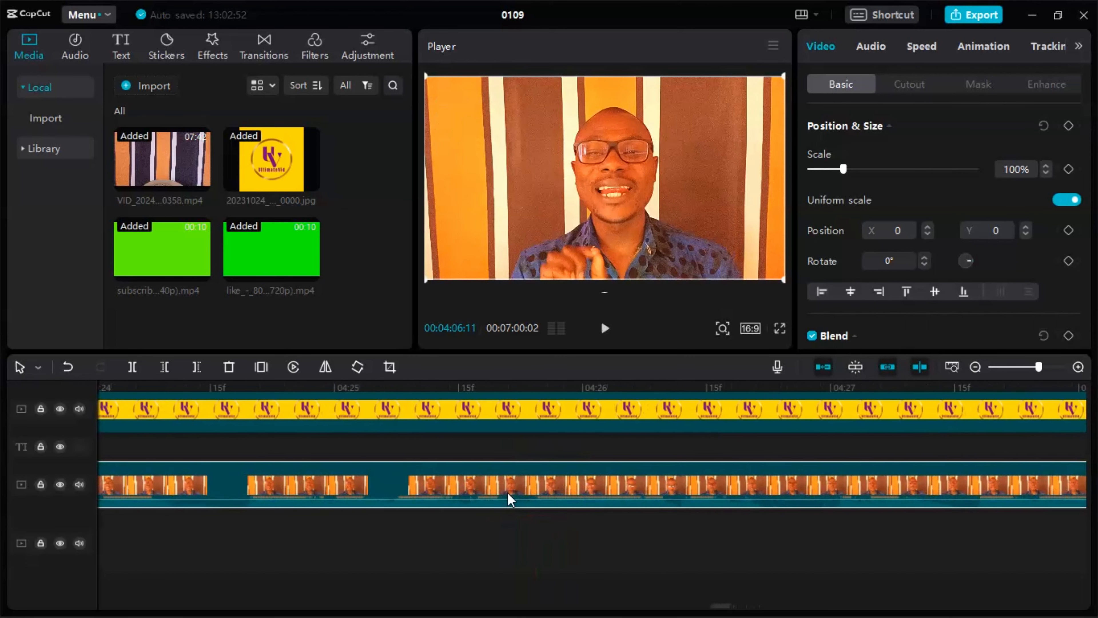
Play the talking-head footage across the join and place the playhead on it at 00:04:06:08.
{"action": "left_click", "coordinate": [825, 440]}
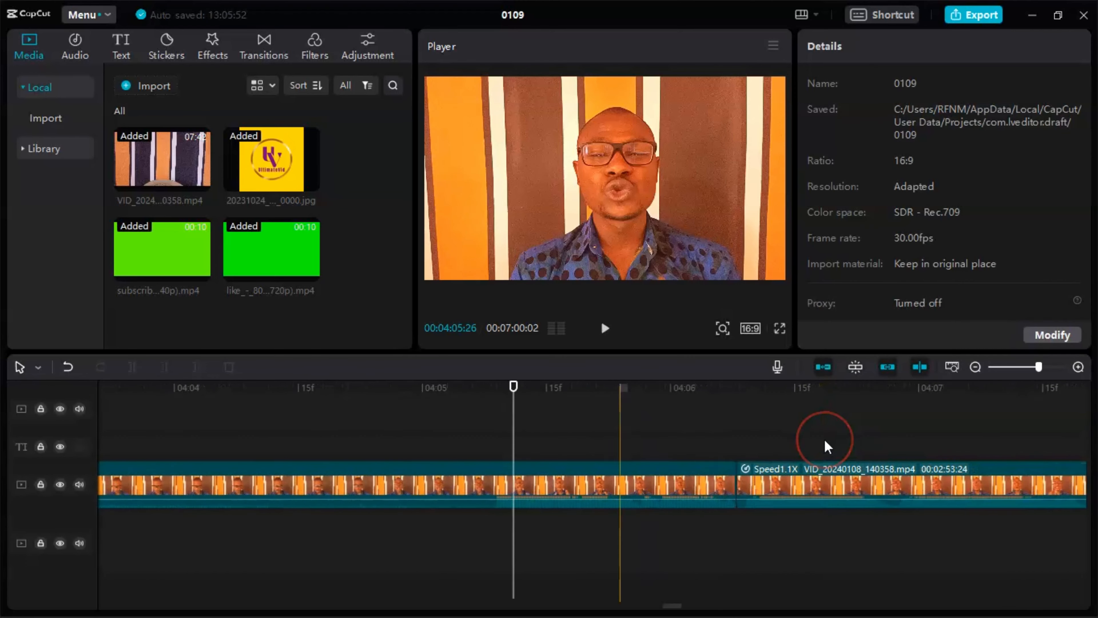
{"action": "scroll", "coordinate": [824, 439], "scroll_direction": "right", "scroll_amount": 1}
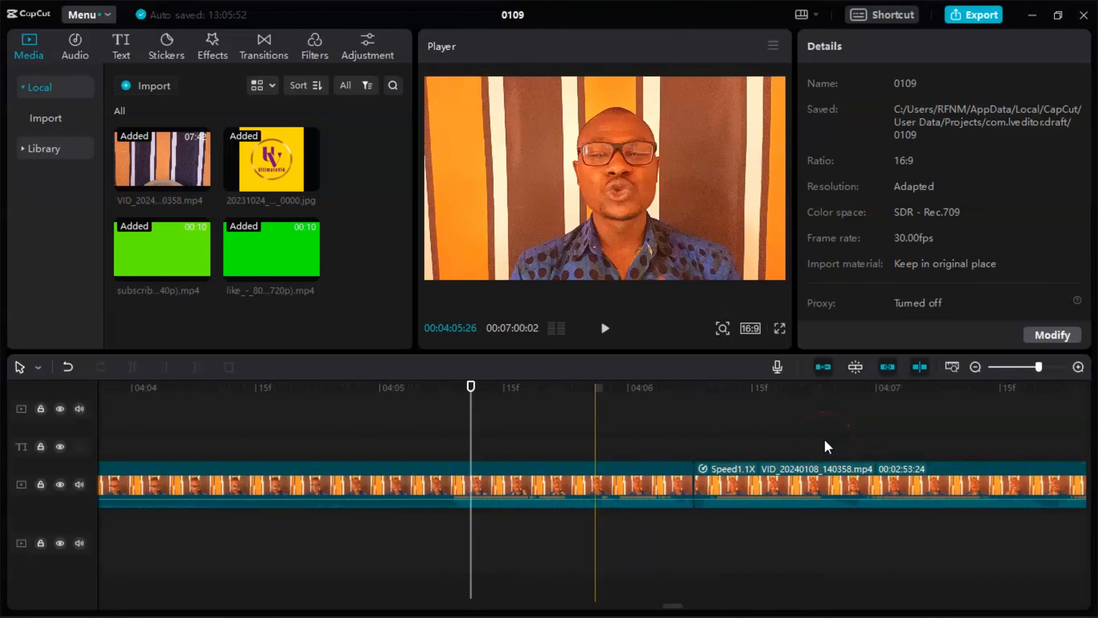
{"action": "scroll", "coordinate": [756, 420], "scroll_direction": "right", "scroll_amount": 5}
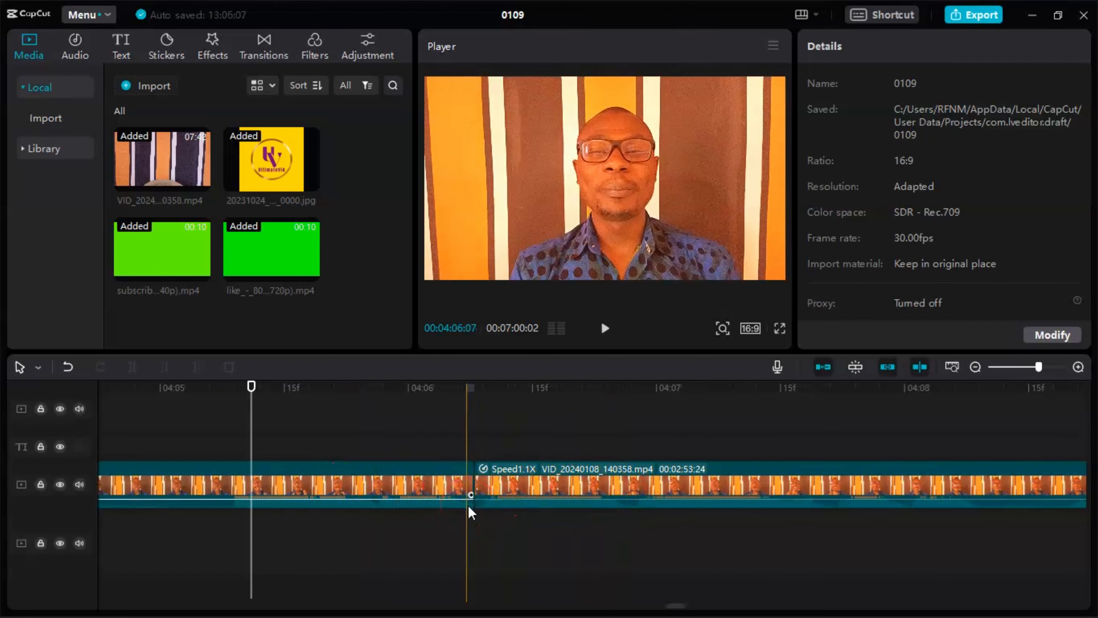
{"action": "left_click", "coordinate": [369, 439]}
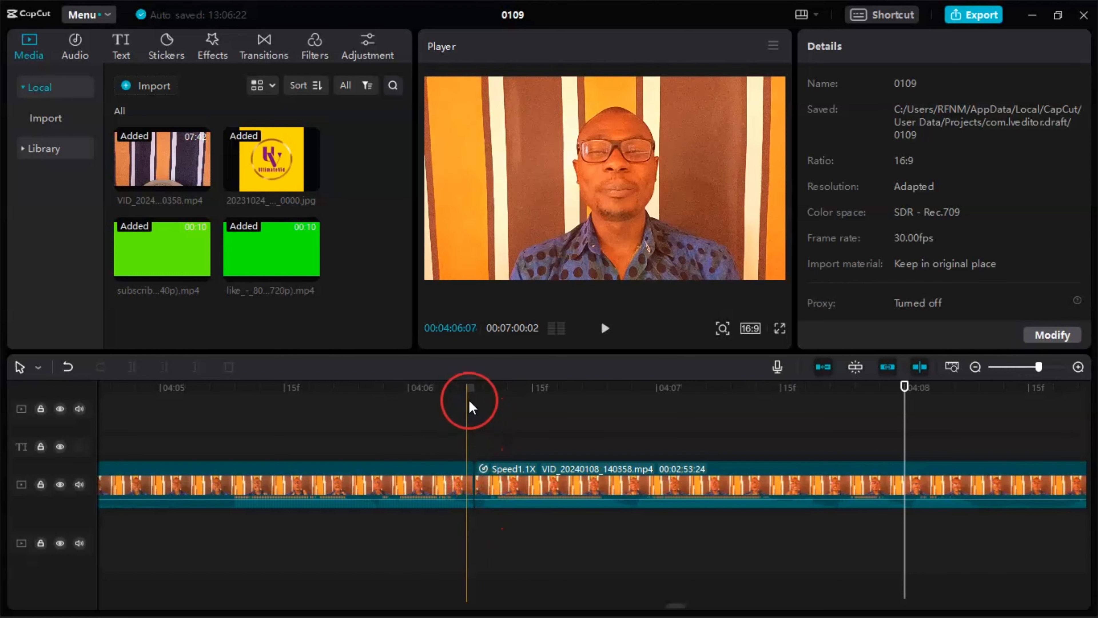
{"action": "left_click", "coordinate": [476, 429]}
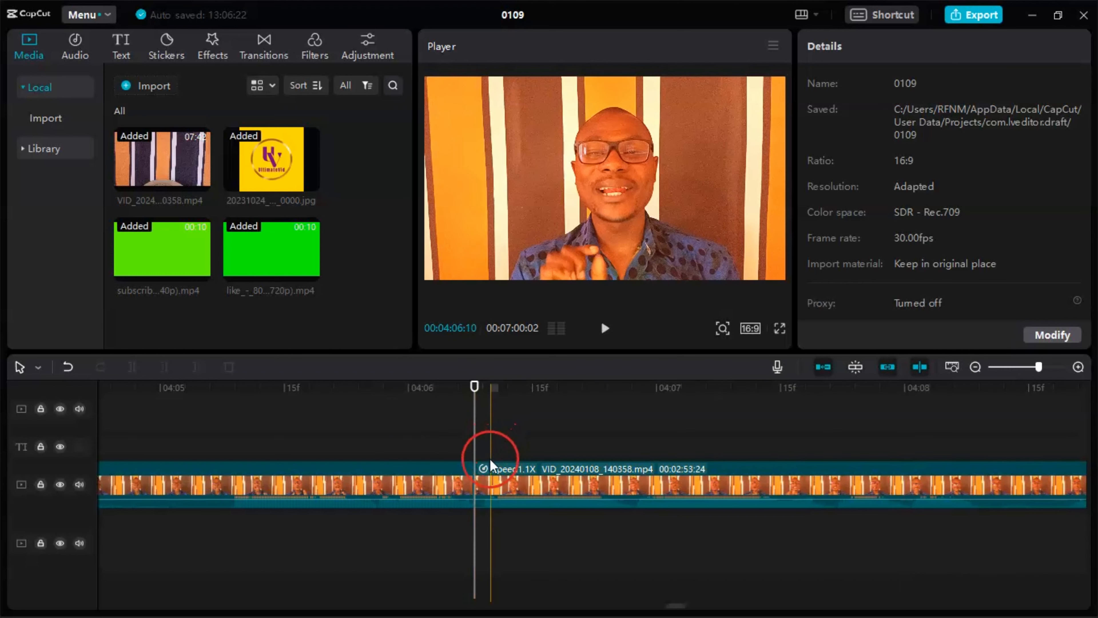
Browse the Split and Slide transition categories and compare their transition effects.
{"action": "left_click", "coordinate": [266, 47]}
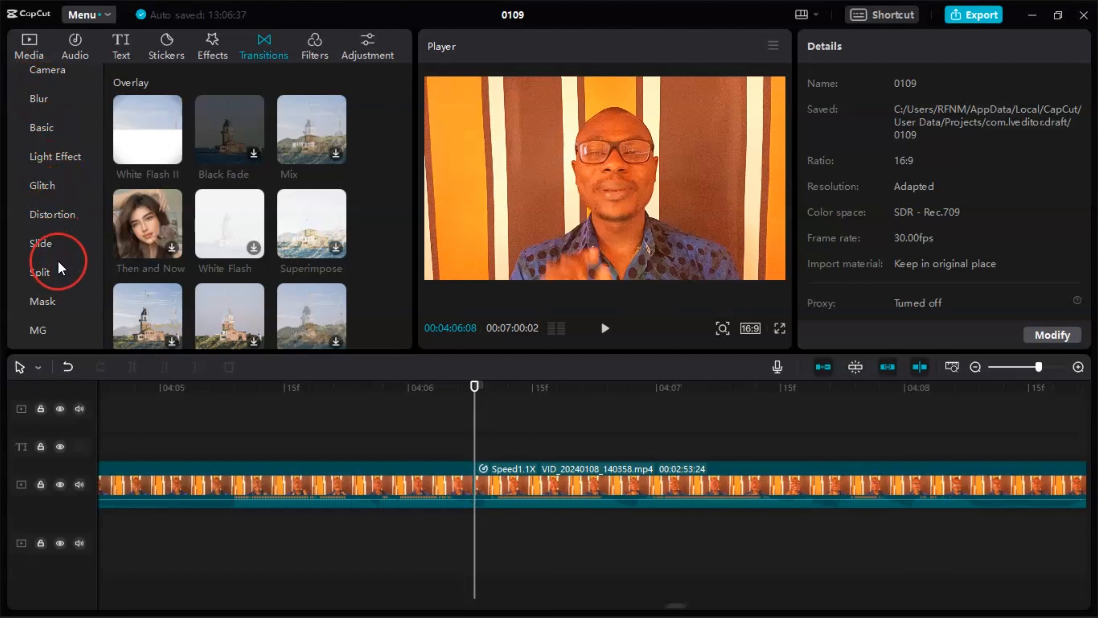
{"action": "scroll", "coordinate": [54, 253], "scroll_direction": "down", "scroll_amount": 1}
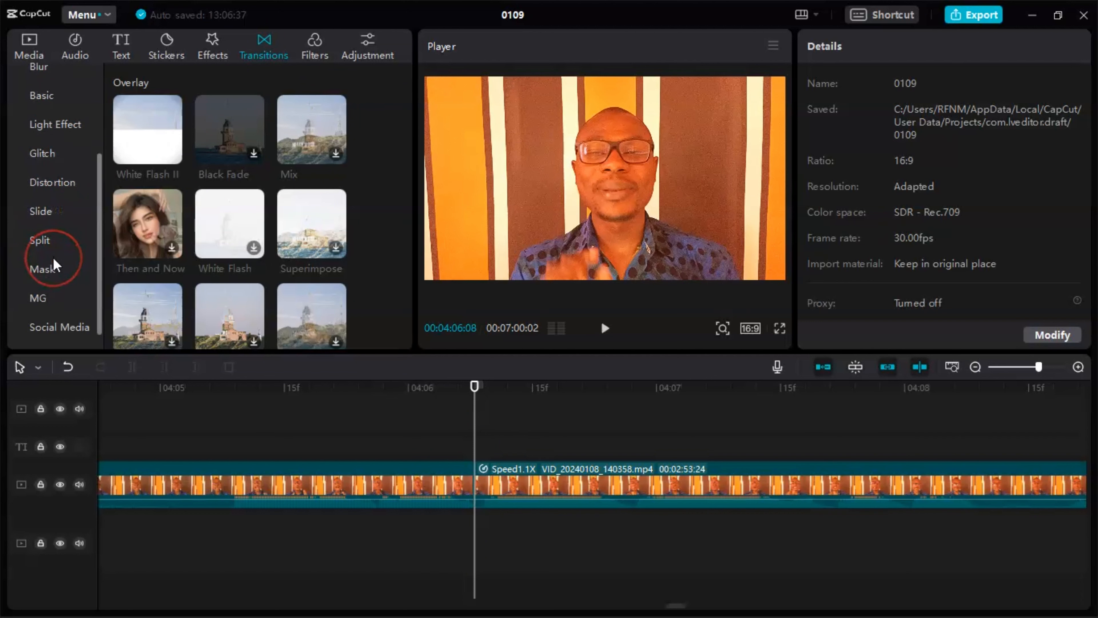
{"action": "left_click", "coordinate": [46, 241]}
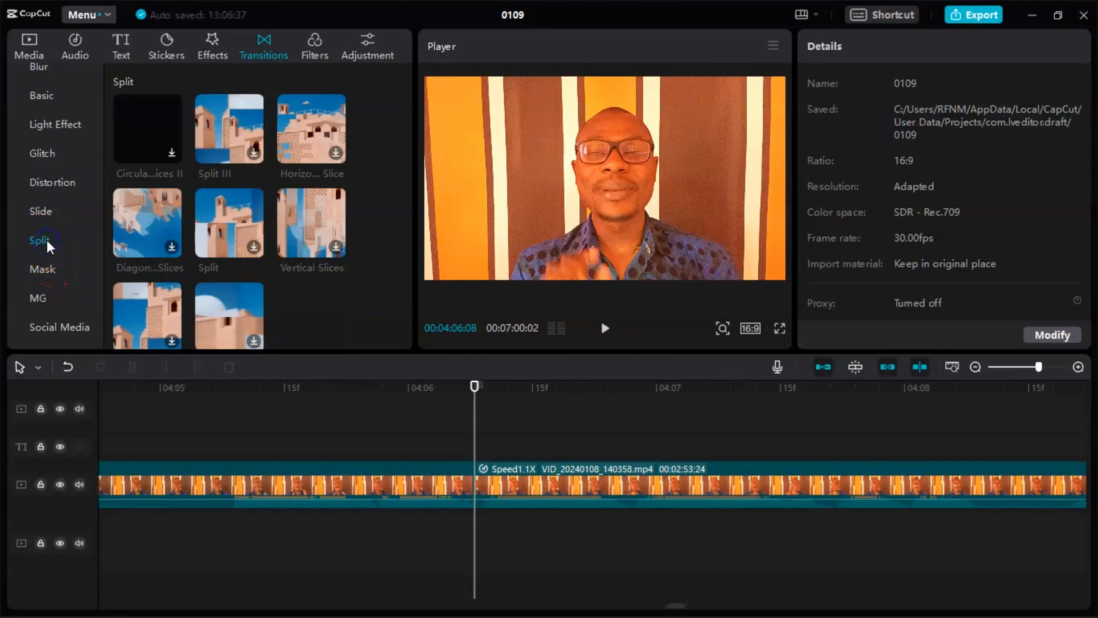
{"action": "left_click", "coordinate": [149, 151]}
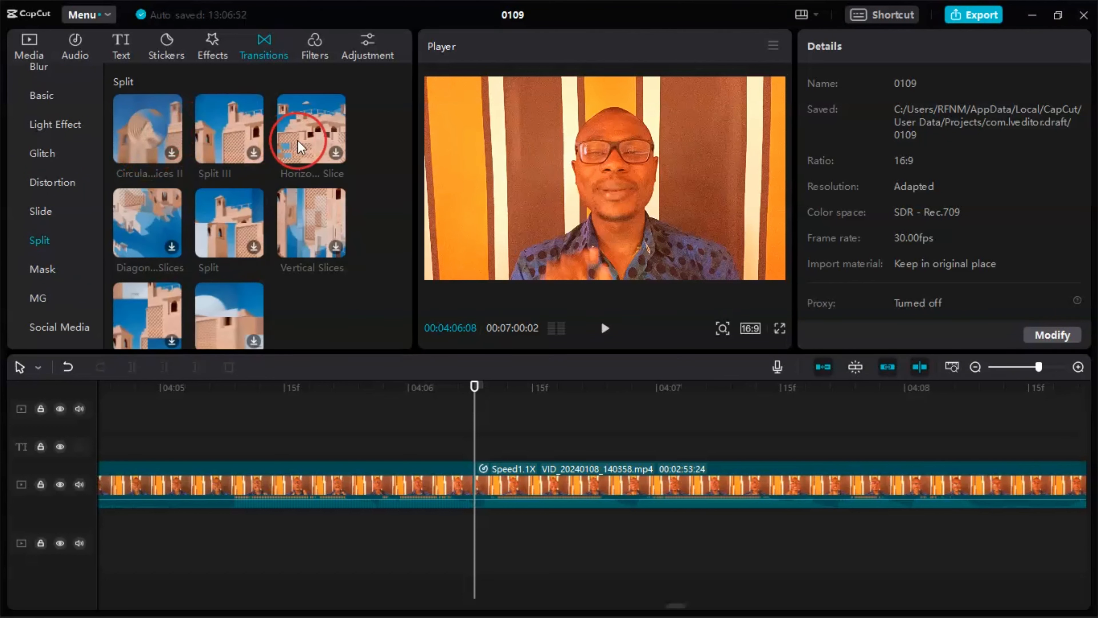
{"action": "left_click", "coordinate": [32, 219]}
{"action": "left_click", "coordinate": [139, 223]}
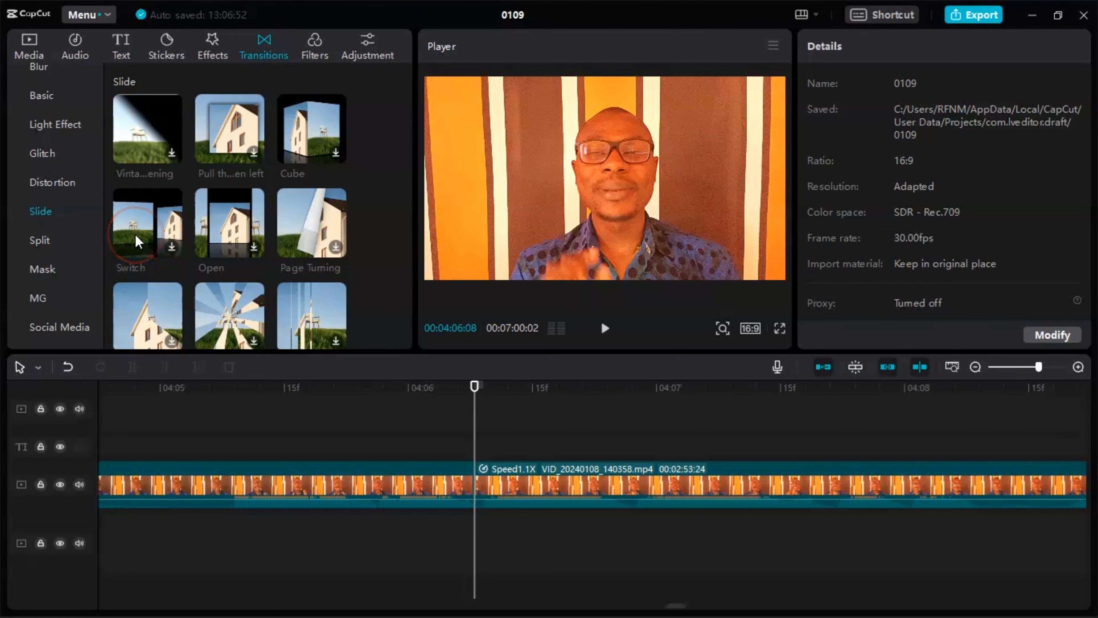
{"action": "left_click", "coordinate": [168, 238]}
{"action": "left_click", "coordinate": [237, 249]}
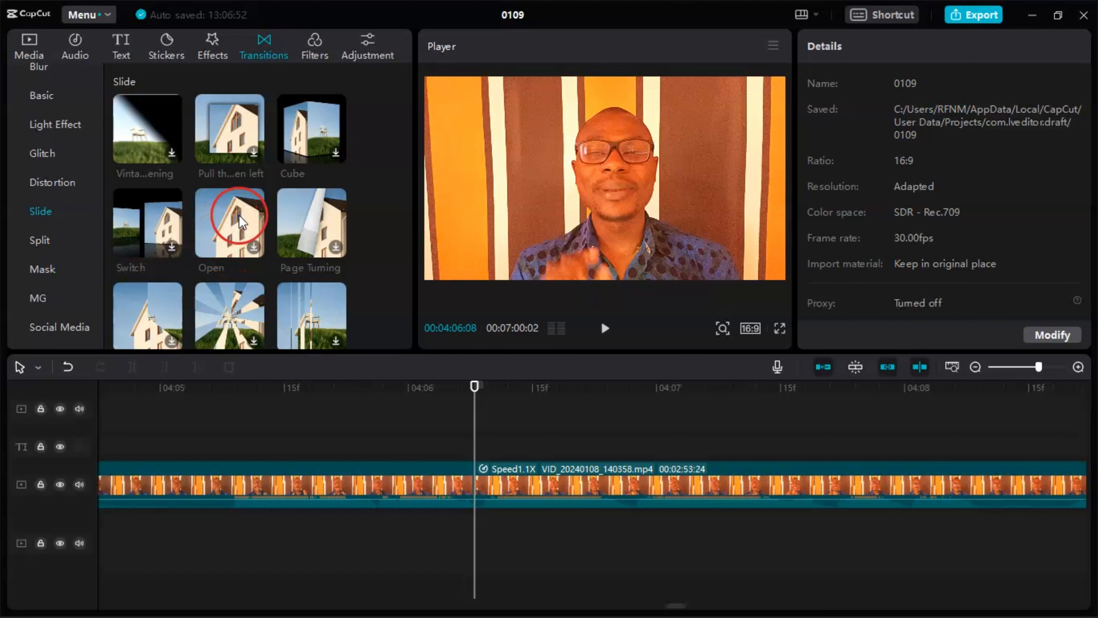
{"action": "scroll", "coordinate": [229, 228], "scroll_direction": "down", "scroll_amount": 2}
{"action": "scroll", "coordinate": [229, 228], "scroll_direction": "down", "scroll_amount": 3}
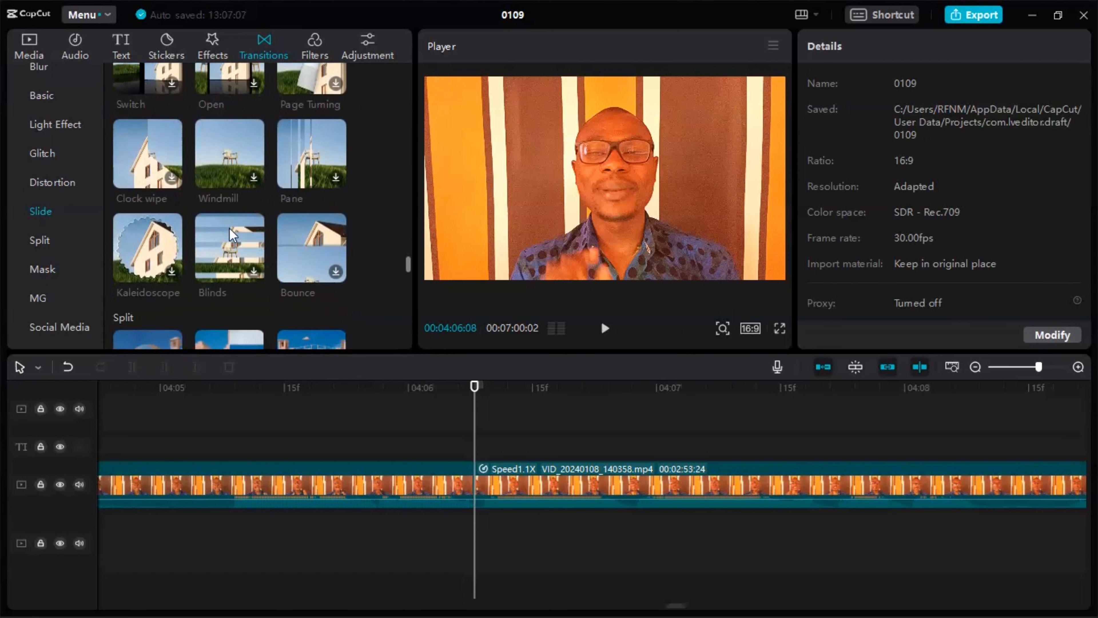
{"action": "scroll", "coordinate": [229, 227], "scroll_direction": "up", "scroll_amount": 4}
Download the Open transition from the Slide category and add it to the clip join at 00:04:06:08.
{"action": "left_click", "coordinate": [229, 227]}
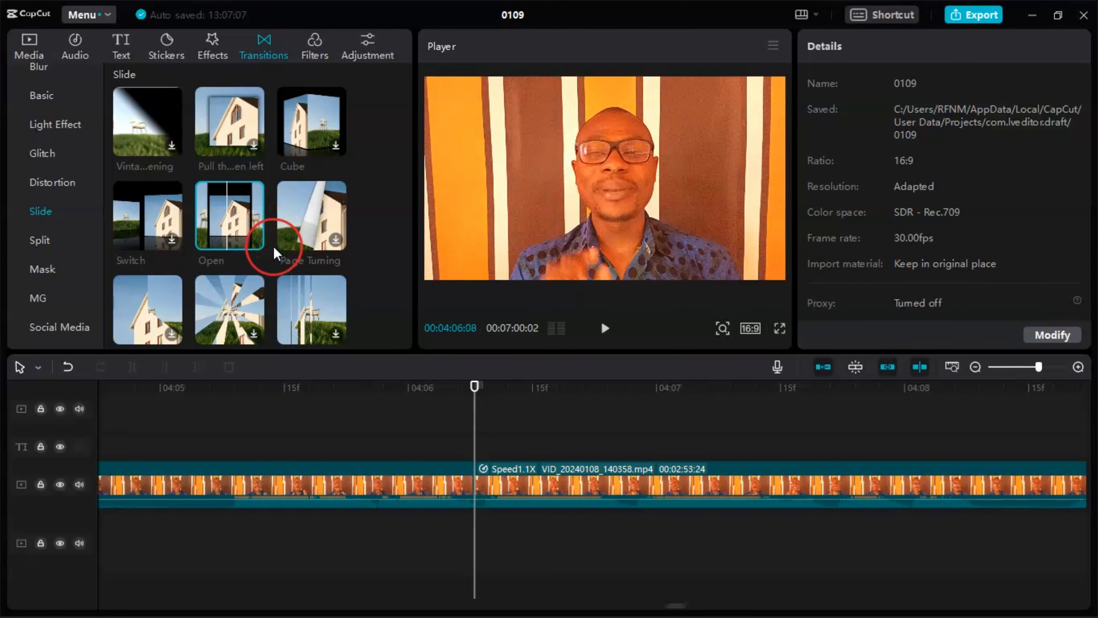
{"action": "mouse_move", "coordinate": [254, 241]}
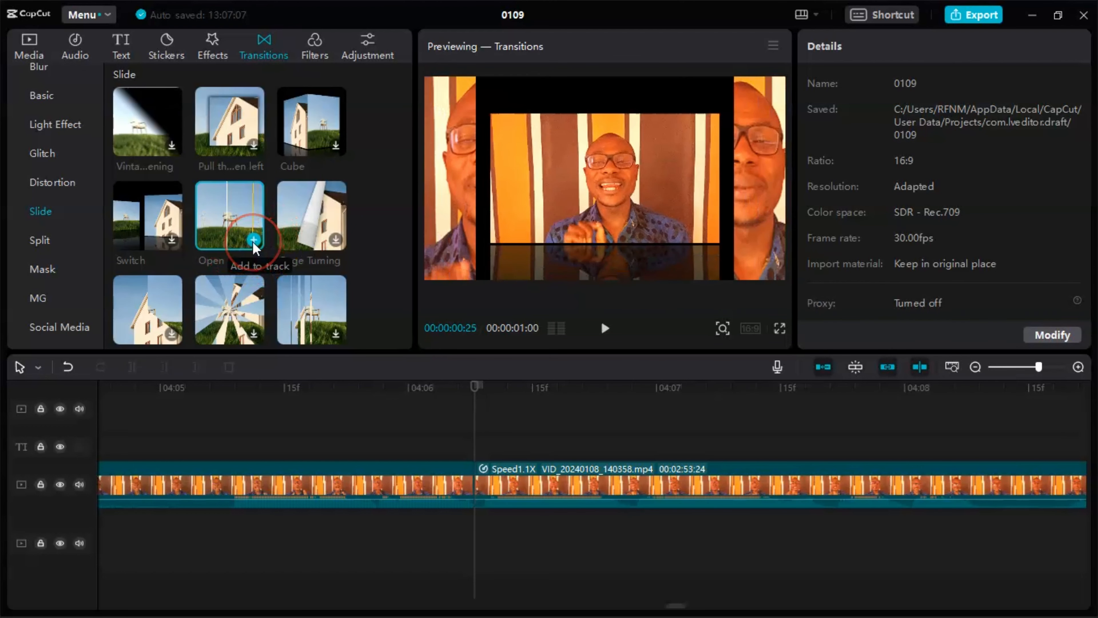
{"action": "left_click", "coordinate": [255, 240]}
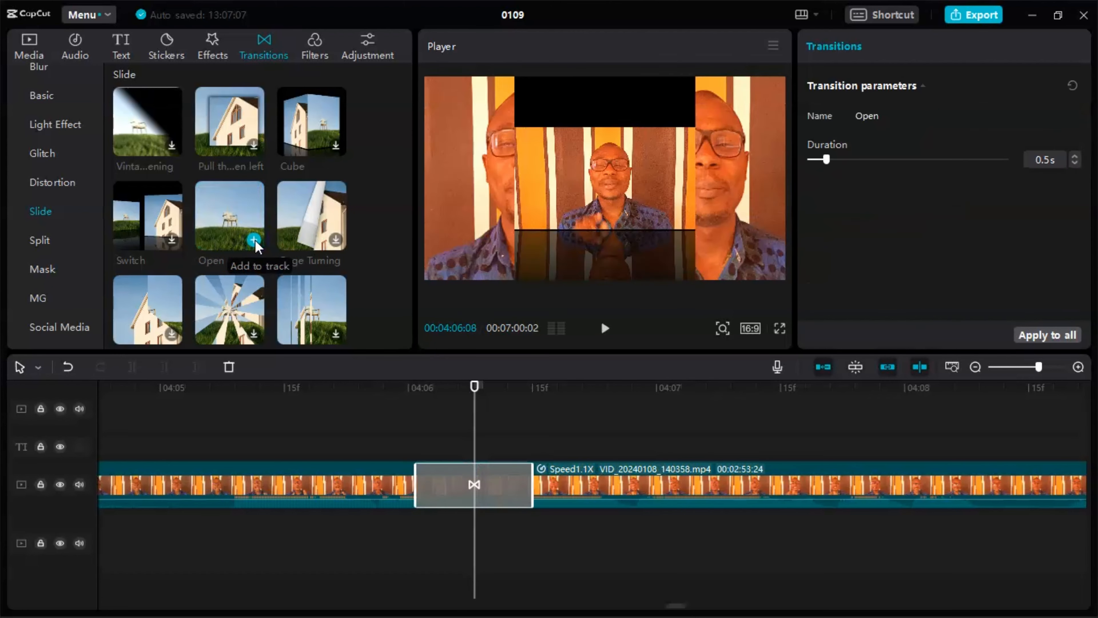
Play the talking-head footage from just before the Open transition to check how it looks.
{"action": "left_click", "coordinate": [976, 367]}
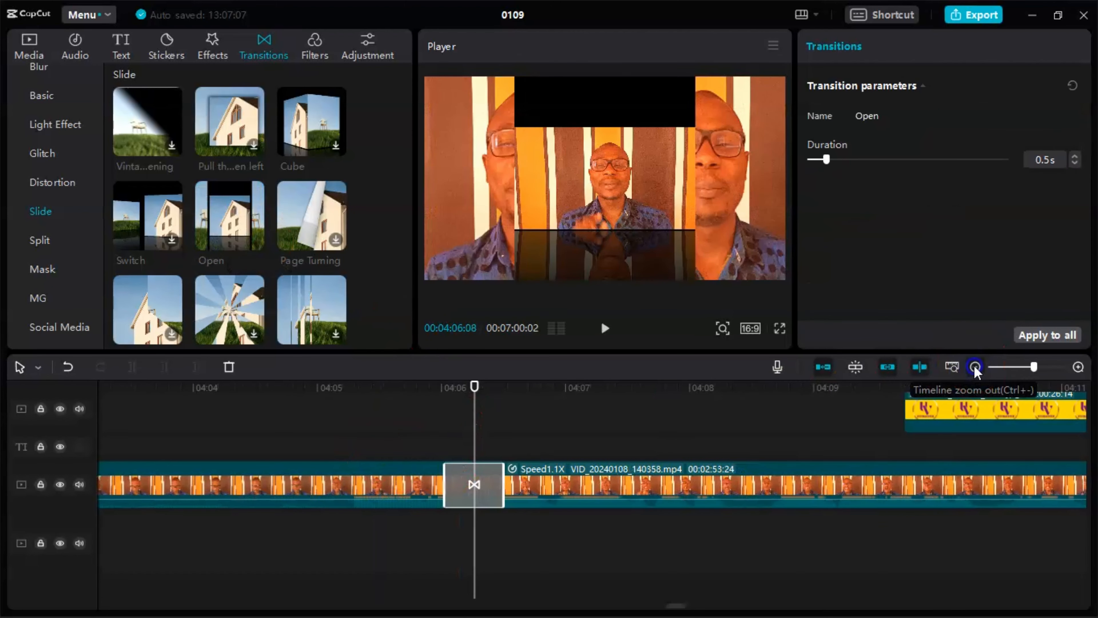
{"action": "left_click", "coordinate": [976, 367]}
{"action": "left_click", "coordinate": [390, 418]}
{"action": "key", "text": "space"}
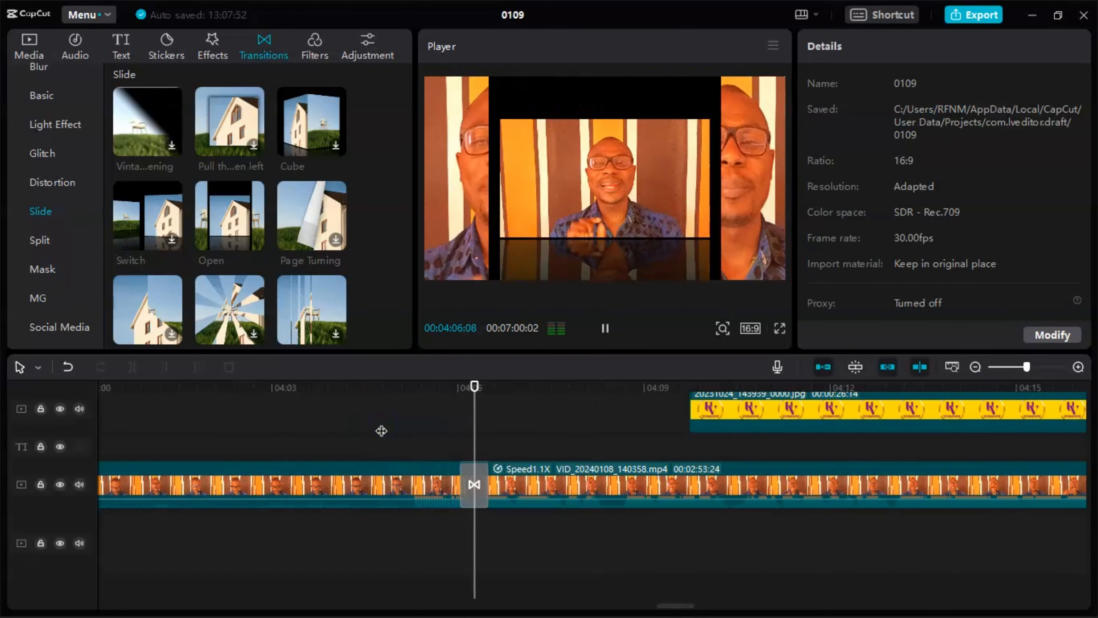
{"action": "key", "text": "space"}
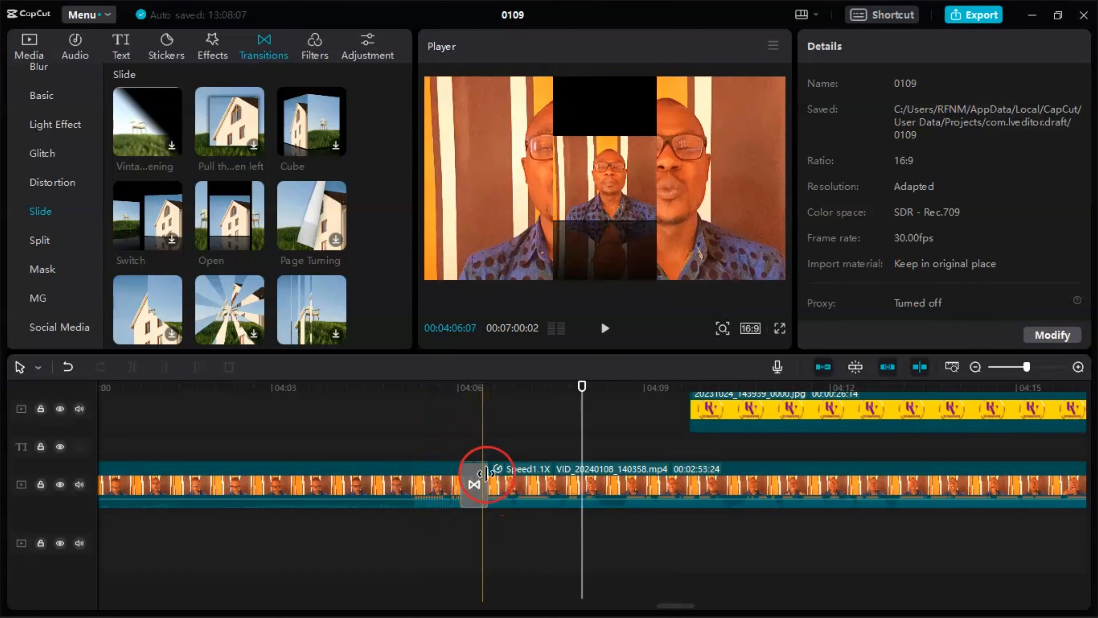
Scan the talking-head footage up to about 00:05:01 and return to the transition near 00:04:06.
{"action": "scroll", "coordinate": [523, 486], "scroll_direction": "down", "scroll_amount": 10}
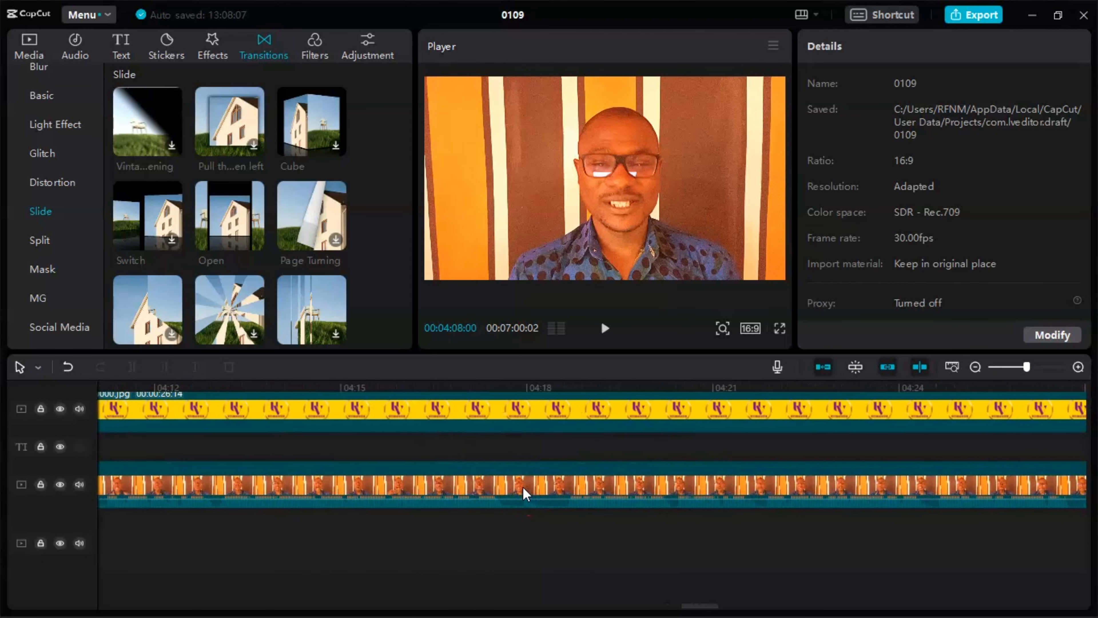
{"action": "scroll", "coordinate": [522, 486], "scroll_direction": "down", "scroll_amount": 9}
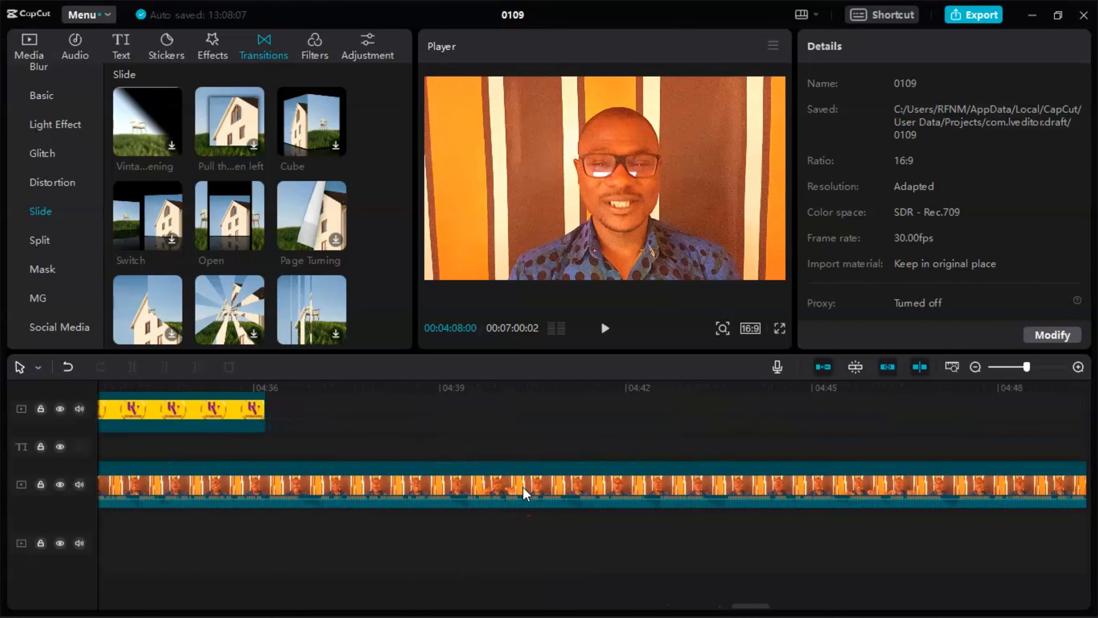
{"action": "scroll", "coordinate": [522, 487], "scroll_direction": "down", "scroll_amount": 2}
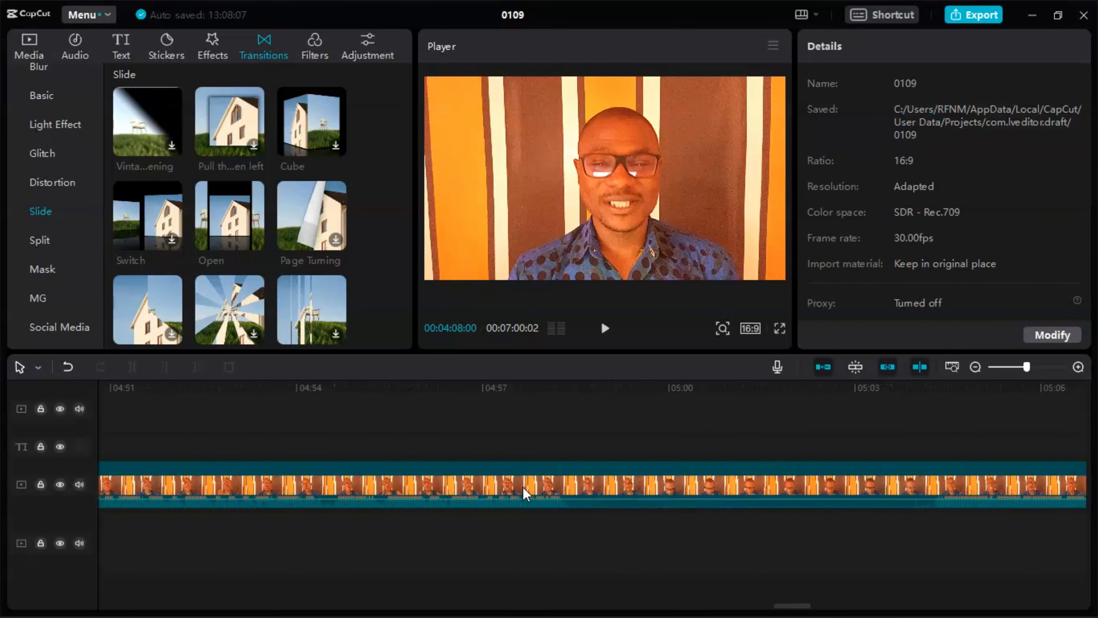
{"action": "left_click_drag", "start_coordinate": [609, 433], "coordinate": [673, 434]}
{"action": "scroll", "coordinate": [469, 479], "scroll_direction": "up", "scroll_amount": 20}
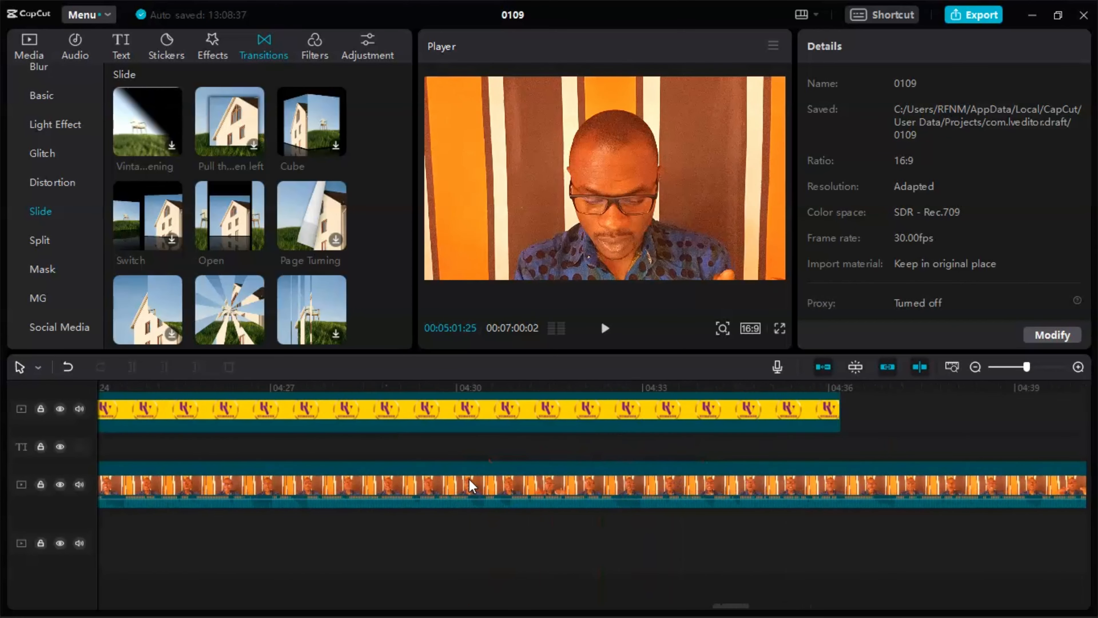
{"action": "scroll", "coordinate": [469, 479], "scroll_direction": "up", "scroll_amount": 3}
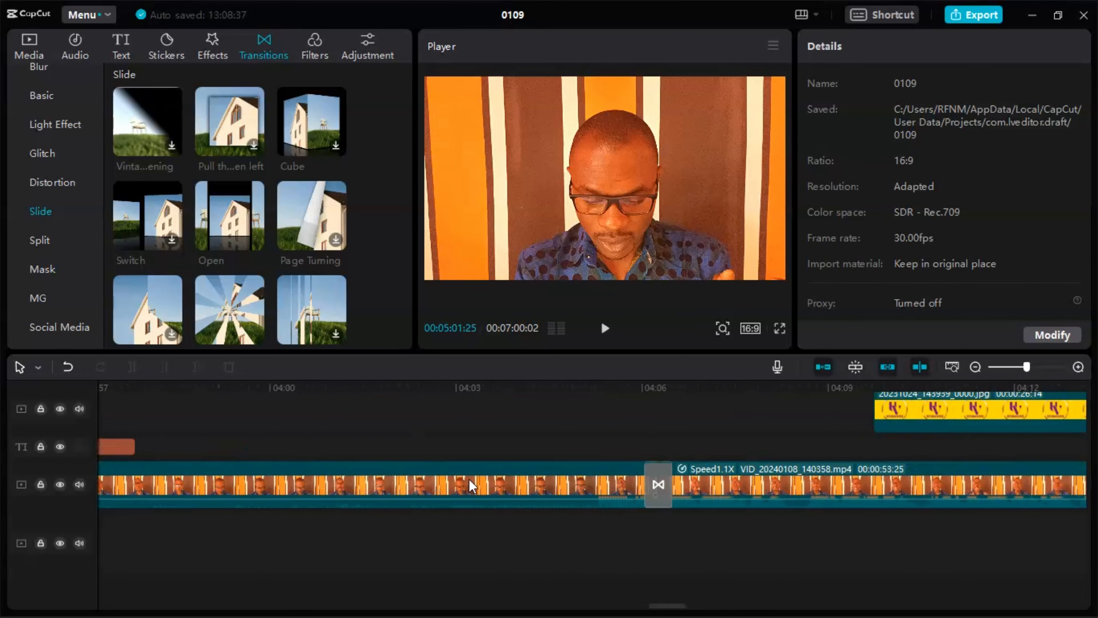
Place the playhead at 00:04:04:00 and look through the favorite stickers, including the subscribe, like and bell animations.
{"action": "left_click_drag", "start_coordinate": [648, 426], "coordinate": [541, 459]}
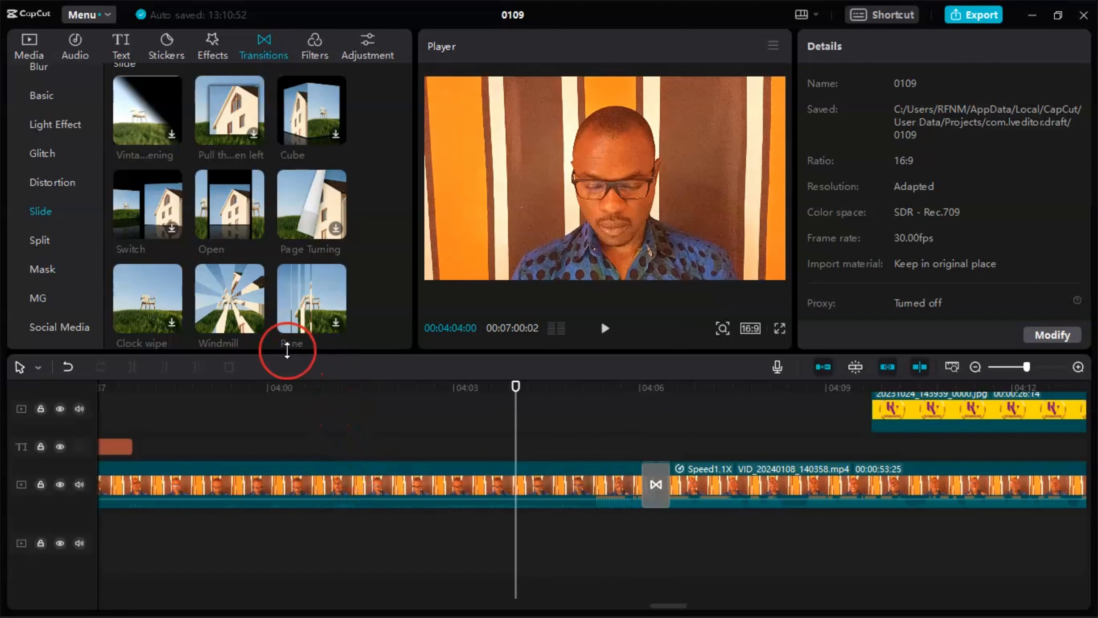
{"action": "left_click", "coordinate": [246, 306]}
{"action": "left_click", "coordinate": [187, 79]}
{"action": "left_click", "coordinate": [171, 41]}
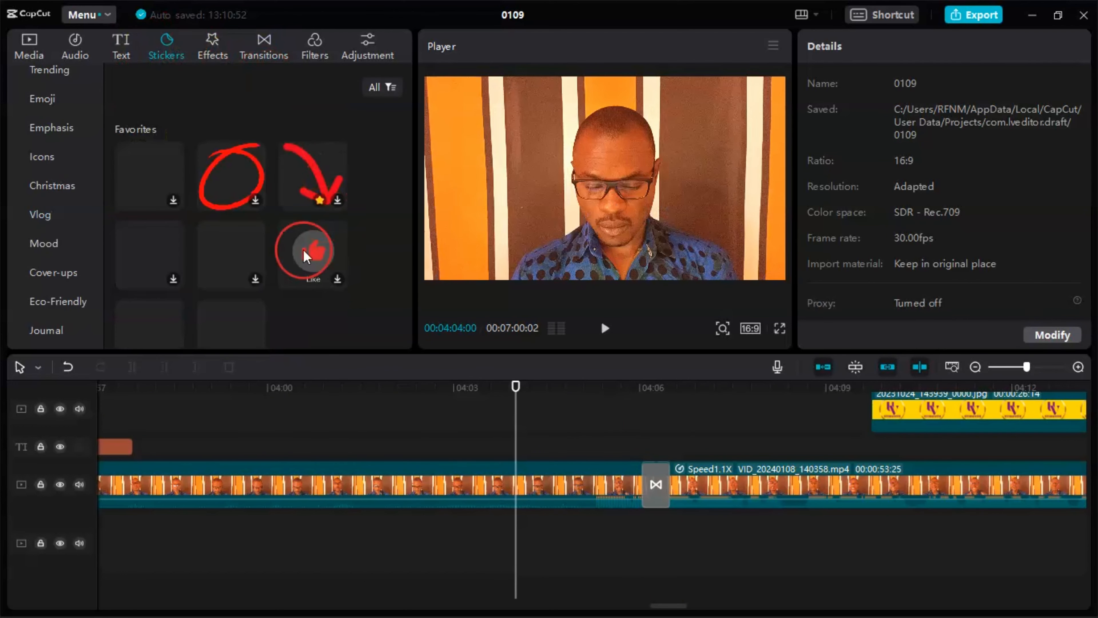
{"action": "left_click", "coordinate": [259, 262]}
{"action": "scroll", "coordinate": [260, 262], "scroll_direction": "down", "scroll_amount": 4}
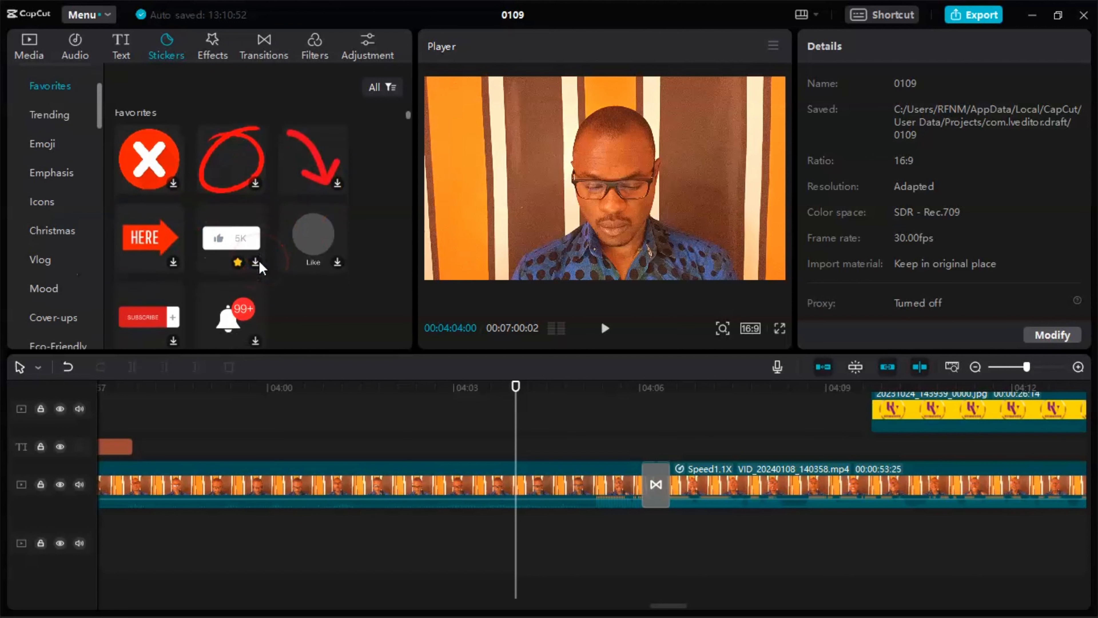
{"action": "scroll", "coordinate": [260, 262], "scroll_direction": "up", "scroll_amount": 1}
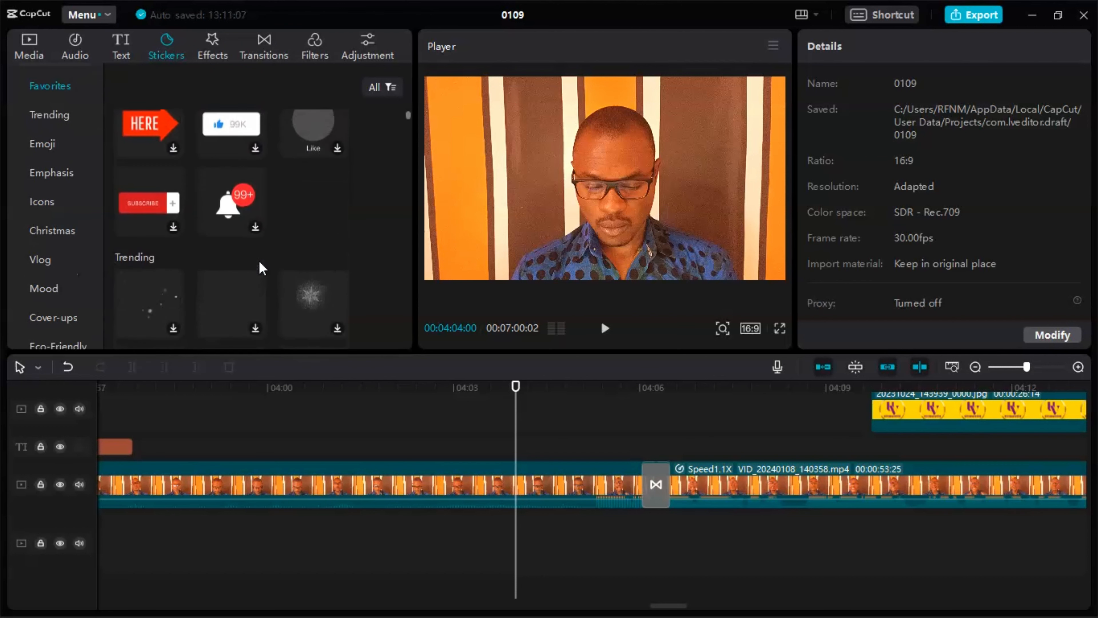
{"action": "left_click", "coordinate": [146, 228]}
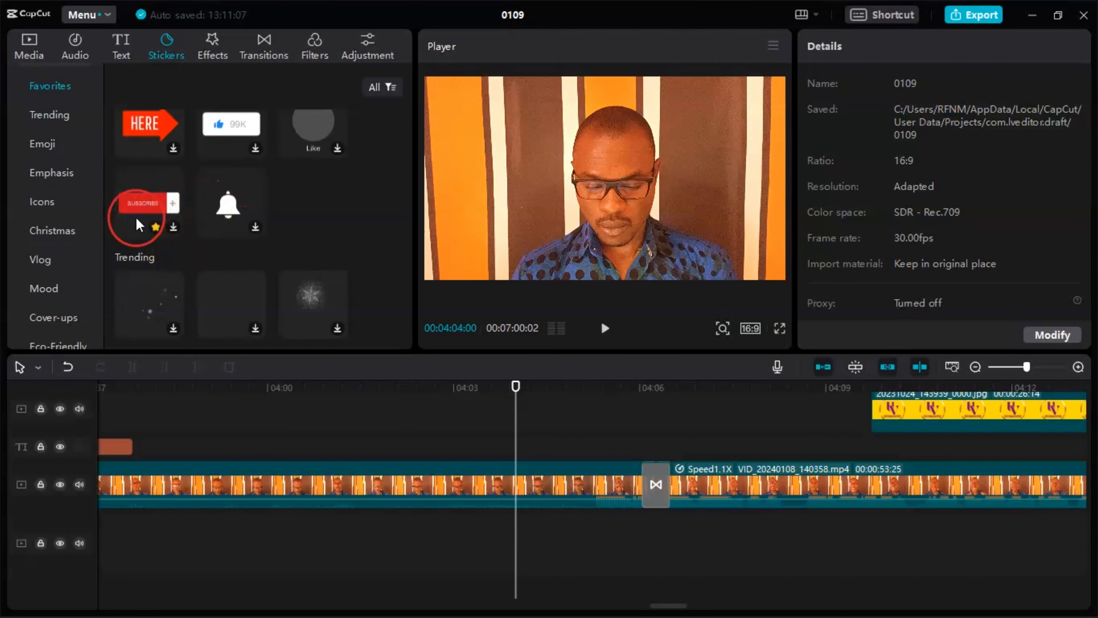
{"action": "scroll", "coordinate": [204, 212], "scroll_direction": "up", "scroll_amount": 1}
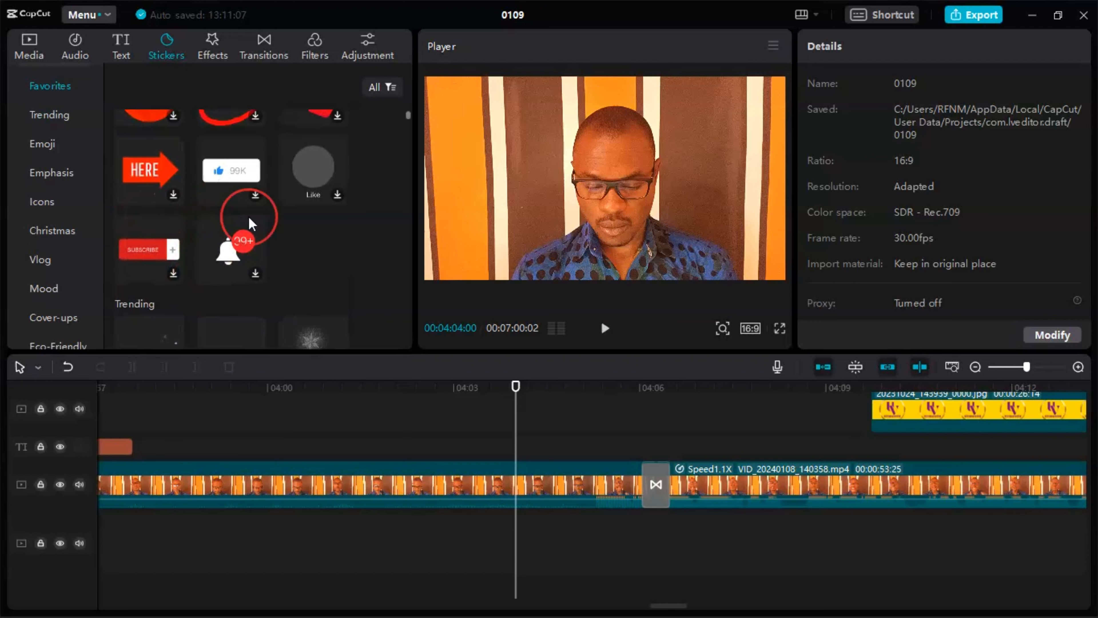
{"action": "scroll", "coordinate": [234, 249], "scroll_direction": "up", "scroll_amount": 1}
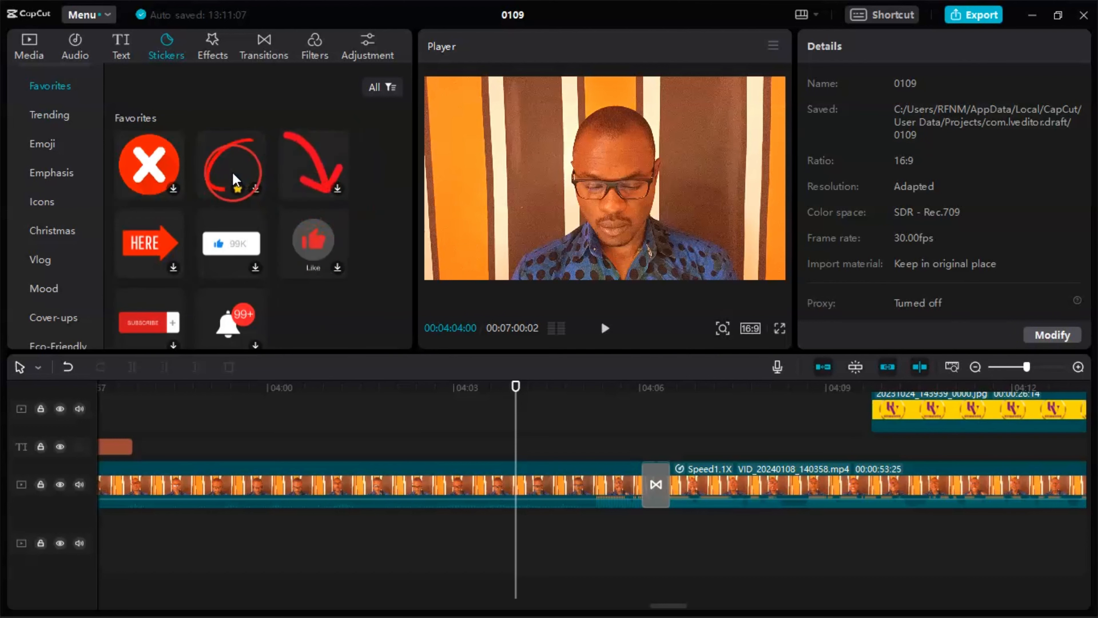
Browse the Trending and Emoji stickers and scan the remaining sticker categories.
{"action": "scroll", "coordinate": [203, 207], "scroll_direction": "down", "scroll_amount": 5}
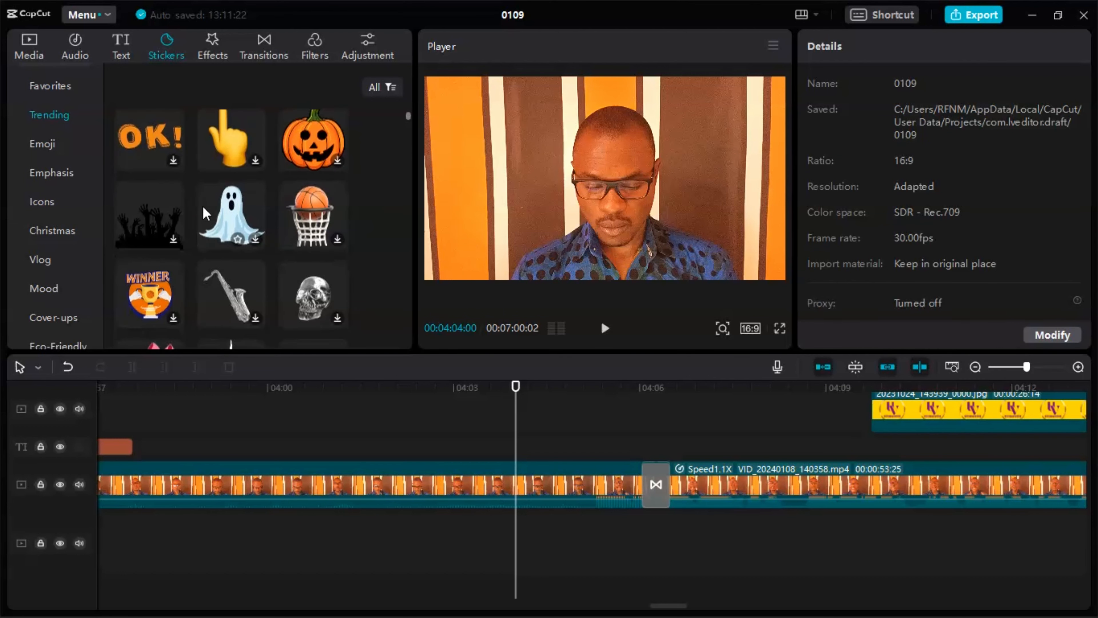
{"action": "scroll", "coordinate": [202, 205], "scroll_direction": "down", "scroll_amount": 10}
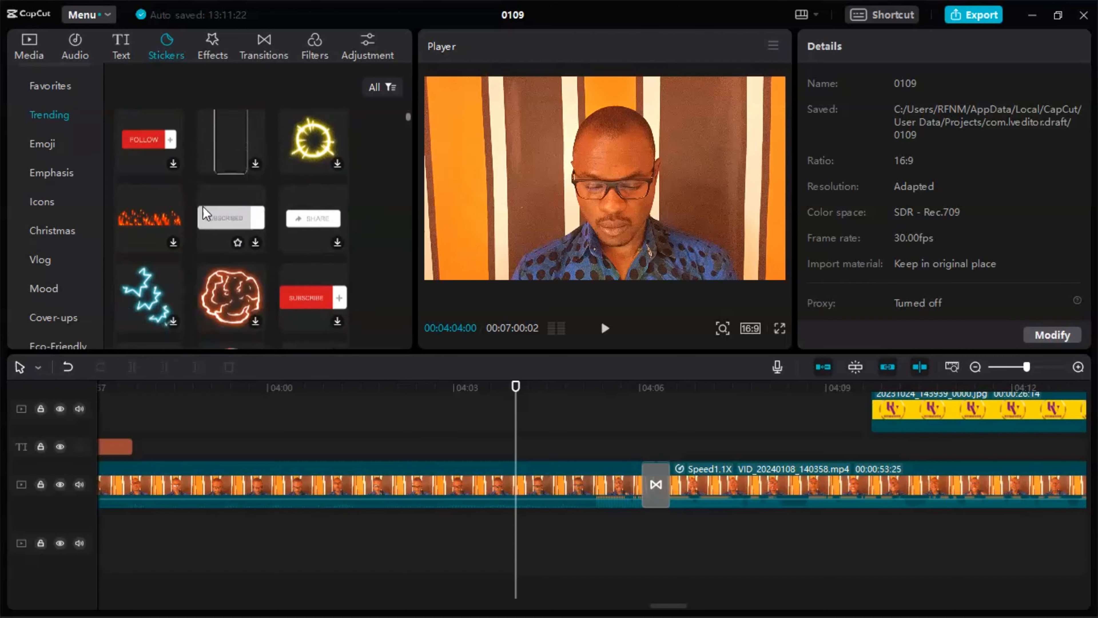
{"action": "scroll", "coordinate": [202, 206], "scroll_direction": "down", "scroll_amount": 10}
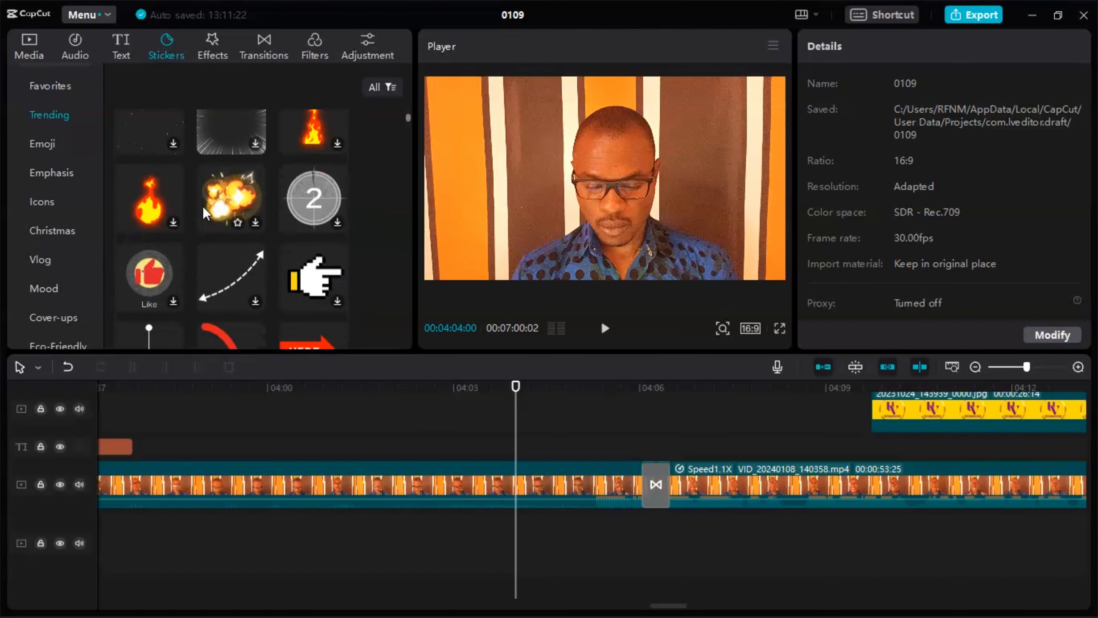
{"action": "scroll", "coordinate": [203, 205], "scroll_direction": "up", "scroll_amount": 3}
{"action": "scroll", "coordinate": [202, 205], "scroll_direction": "down", "scroll_amount": 3}
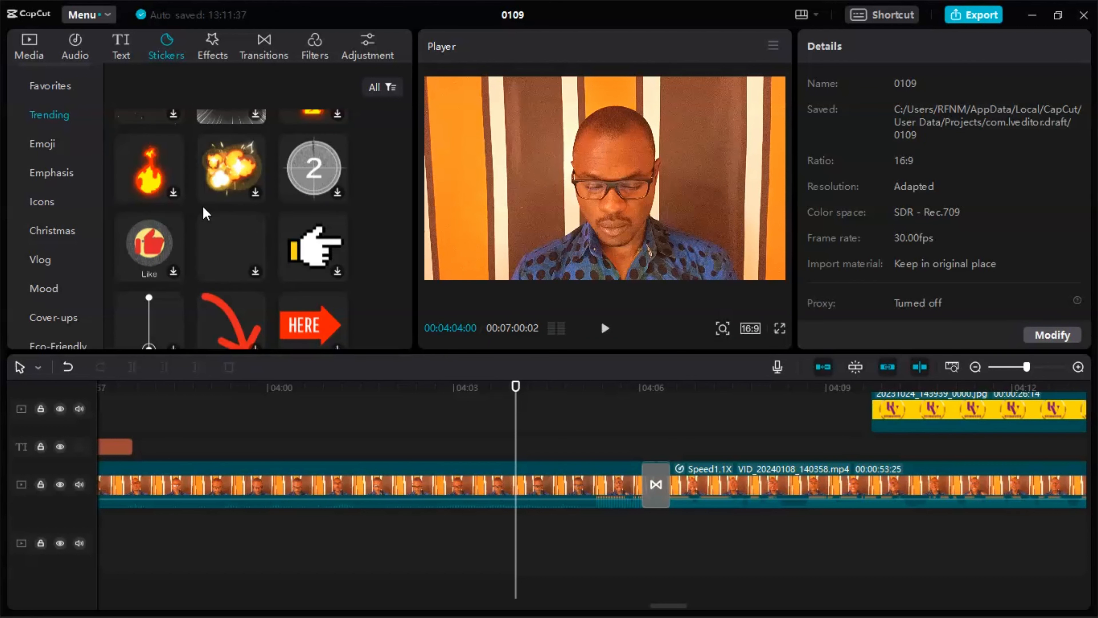
{"action": "scroll", "coordinate": [203, 205], "scroll_direction": "down", "scroll_amount": 10}
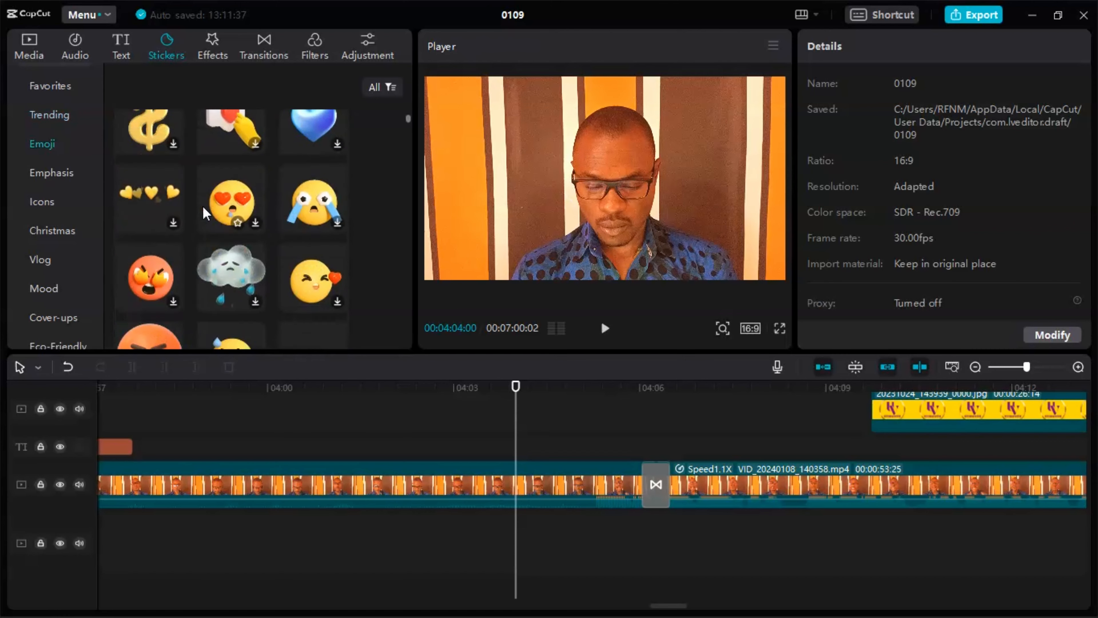
{"action": "scroll", "coordinate": [202, 206], "scroll_direction": "down", "scroll_amount": 3}
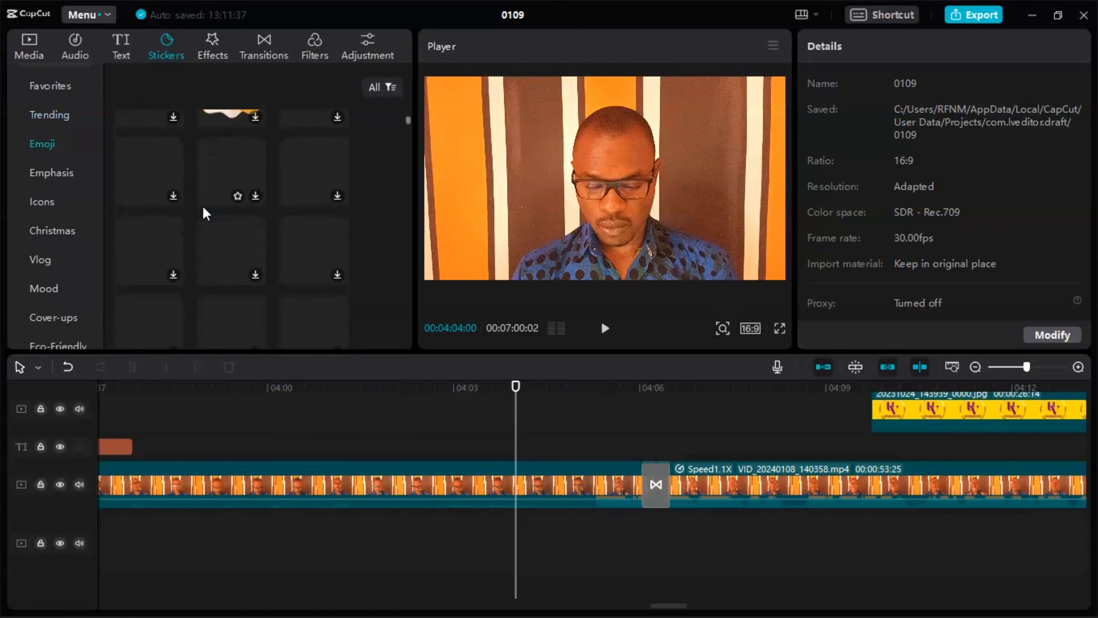
{"action": "scroll", "coordinate": [203, 207], "scroll_direction": "up", "scroll_amount": 8}
{"action": "left_click", "coordinate": [44, 204]}
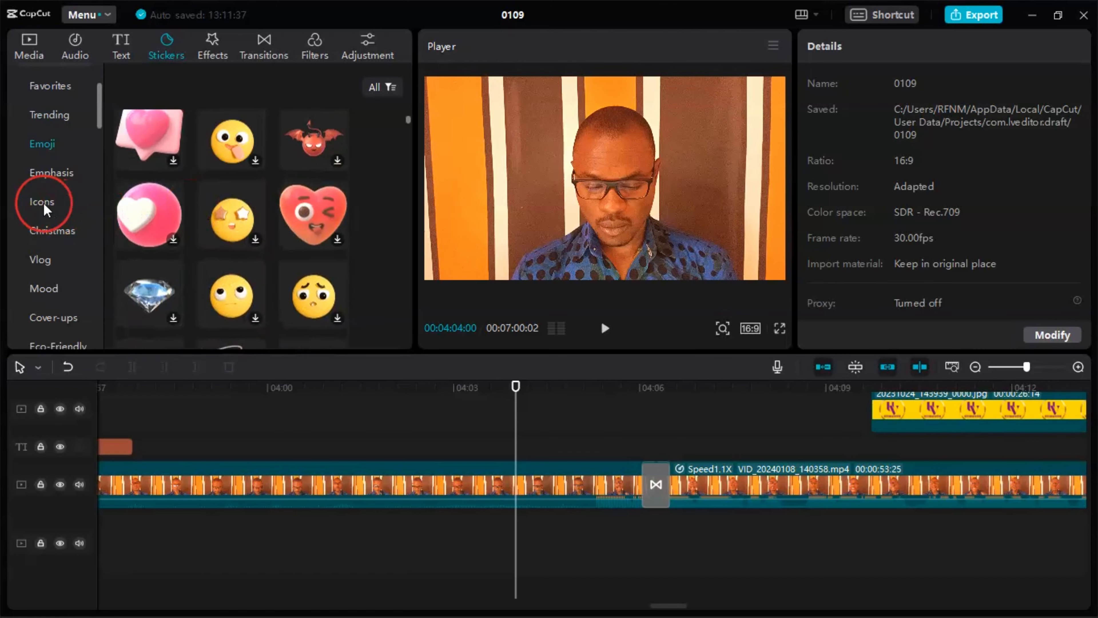
{"action": "scroll", "coordinate": [41, 234], "scroll_direction": "down", "scroll_amount": 15}
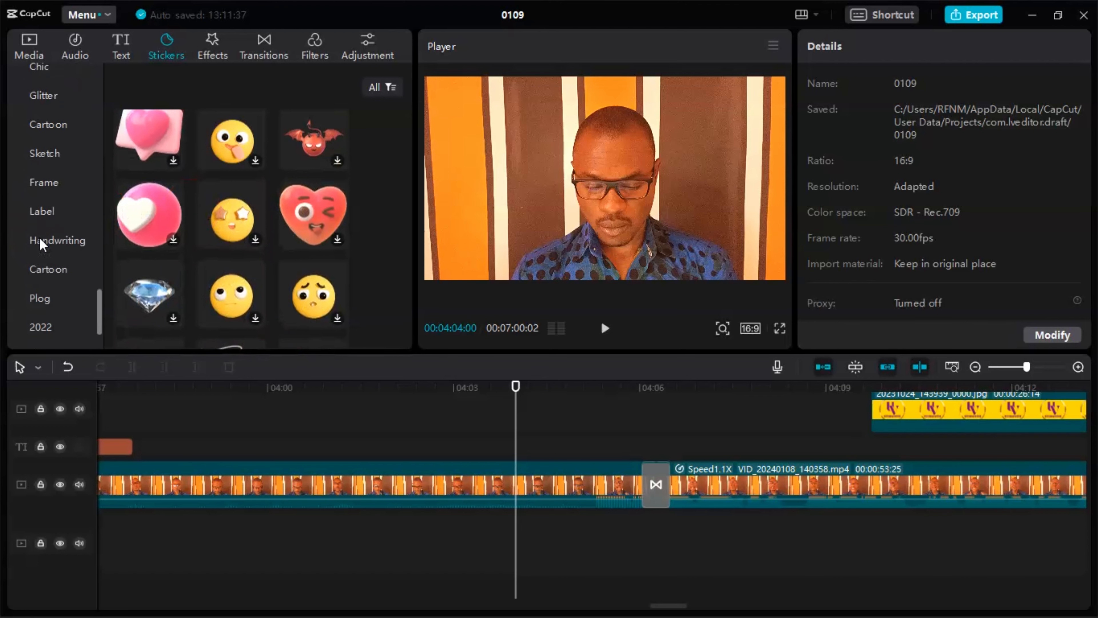
{"action": "scroll", "coordinate": [40, 240], "scroll_direction": "up", "scroll_amount": 15}
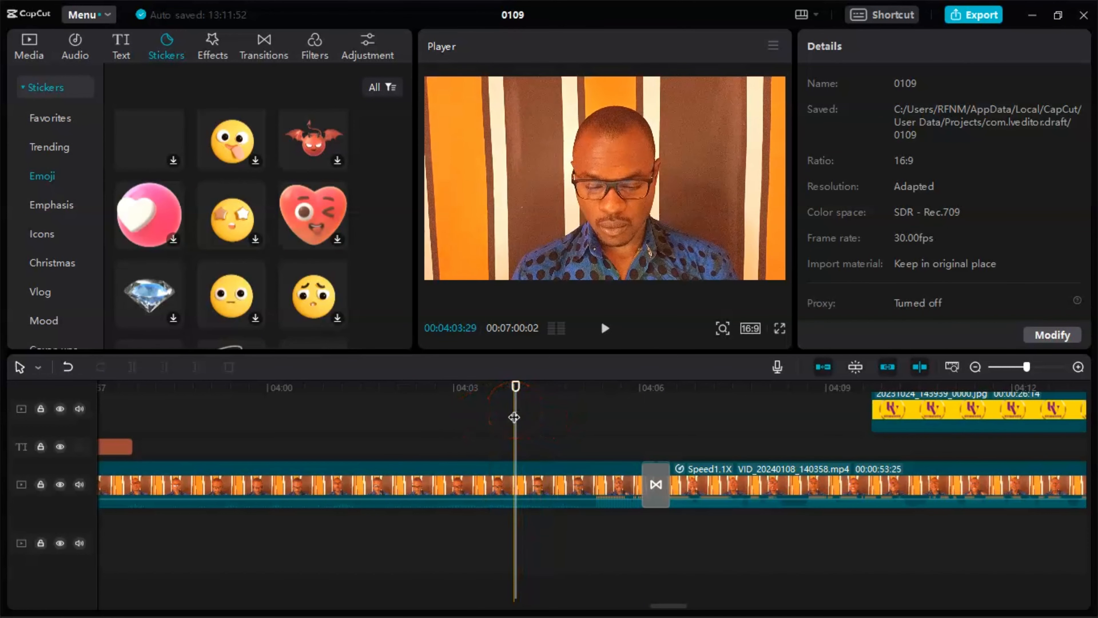
Browse the music library, comparing the favorite tracks with the other available background songs.
{"action": "left_click", "coordinate": [73, 46]}
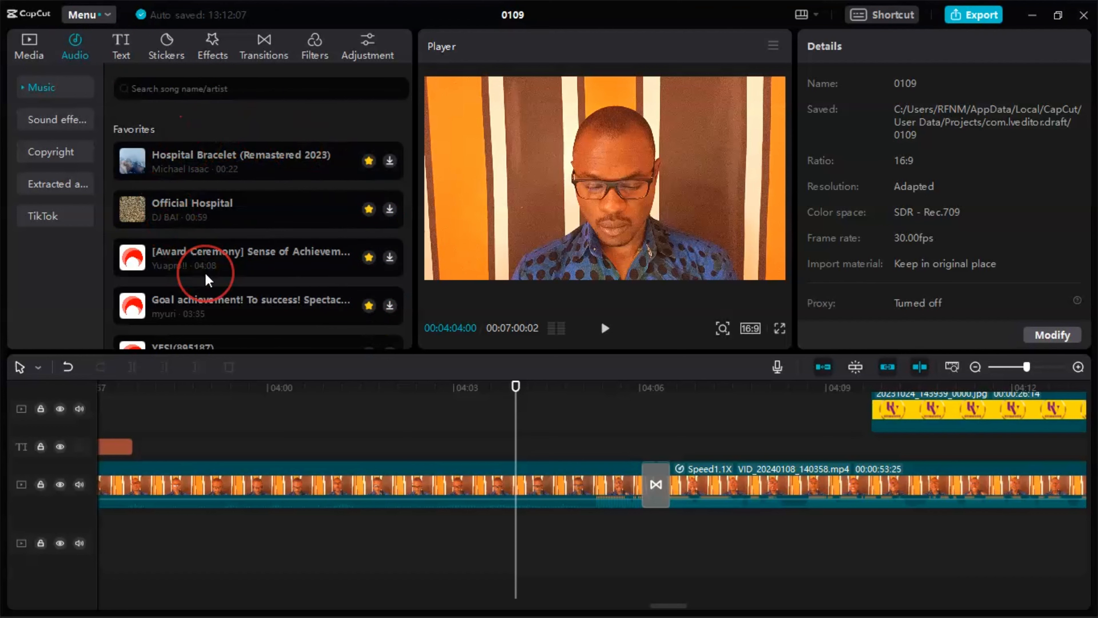
{"action": "scroll", "coordinate": [205, 273], "scroll_direction": "down", "scroll_amount": 5}
{"action": "scroll", "coordinate": [205, 273], "scroll_direction": "up", "scroll_amount": 4}
{"action": "scroll", "coordinate": [205, 272], "scroll_direction": "up", "scroll_amount": 3}
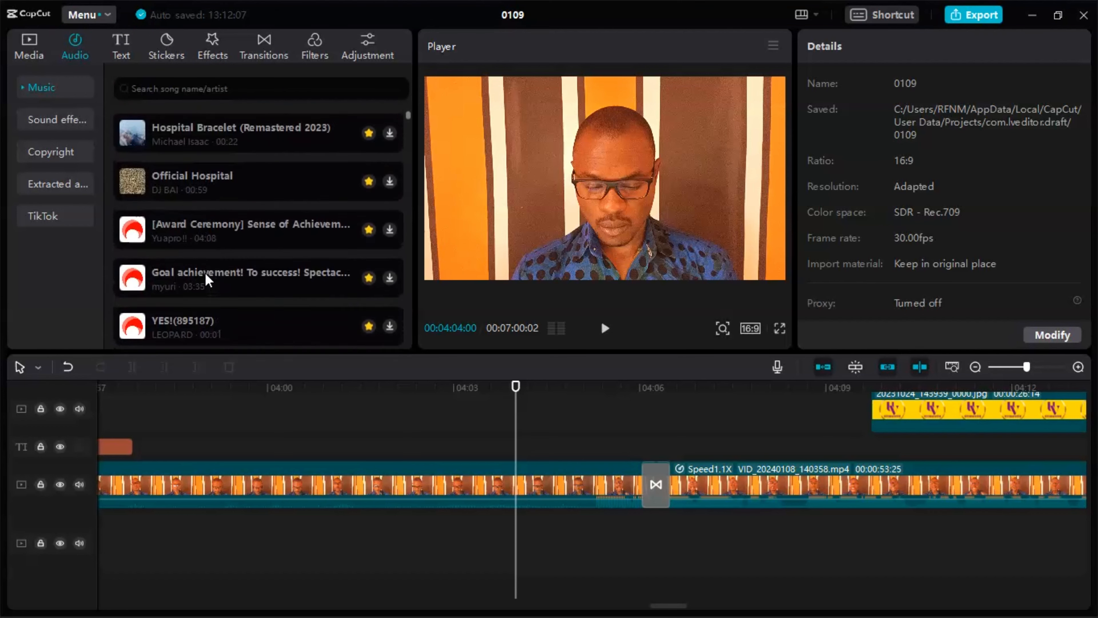
{"action": "scroll", "coordinate": [205, 273], "scroll_direction": "down", "scroll_amount": 6}
{"action": "scroll", "coordinate": [205, 273], "scroll_direction": "down", "scroll_amount": 12}
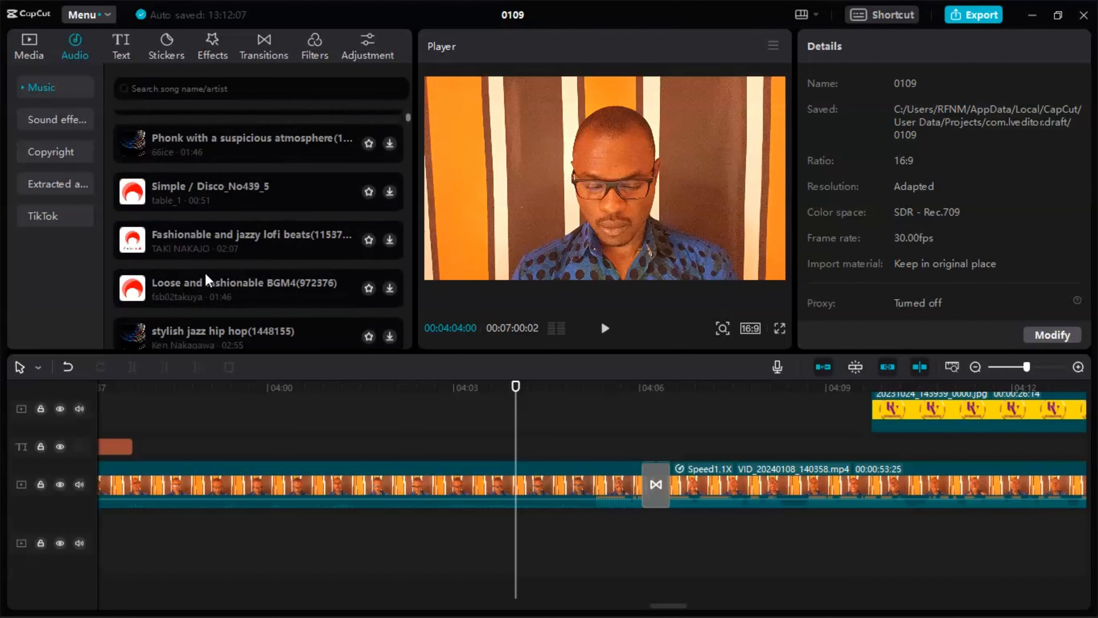
{"action": "scroll", "coordinate": [205, 272], "scroll_direction": "down", "scroll_amount": 5}
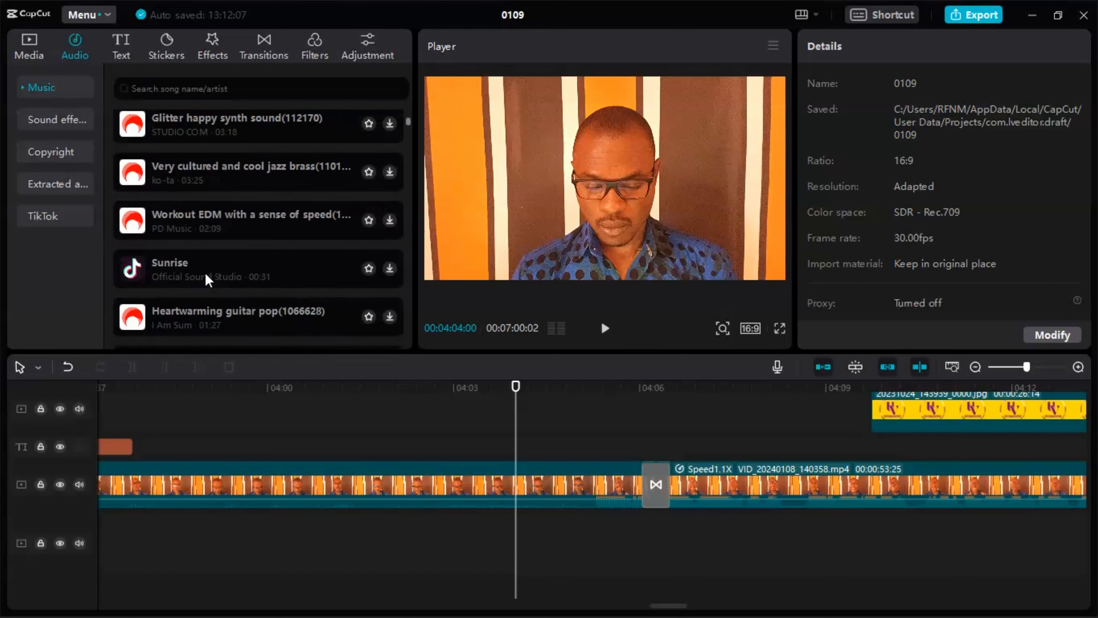
{"action": "scroll", "coordinate": [205, 273], "scroll_direction": "up", "scroll_amount": 15}
{"action": "left_click", "coordinate": [328, 241]}
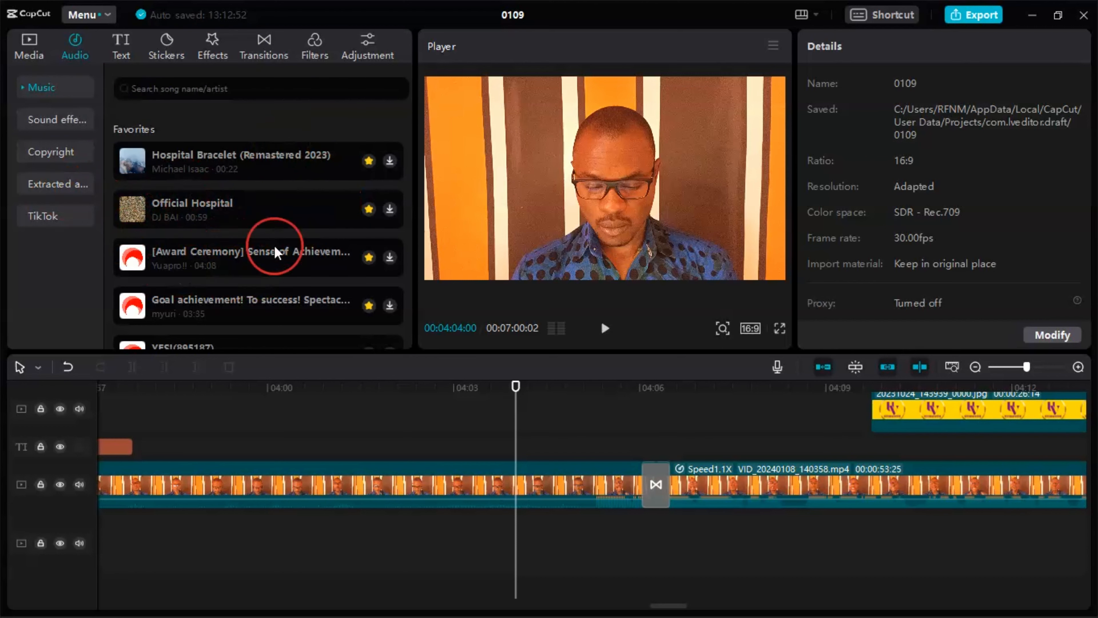
{"action": "scroll", "coordinate": [267, 273], "scroll_direction": "down", "scroll_amount": 1}
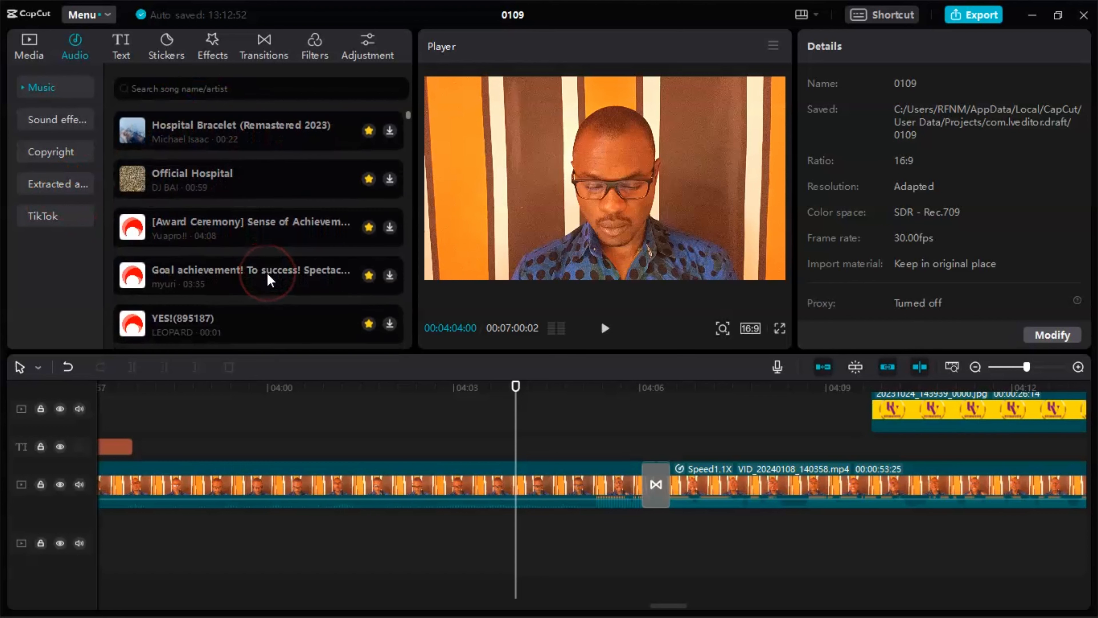
{"action": "scroll", "coordinate": [259, 277], "scroll_direction": "down", "scroll_amount": 4}
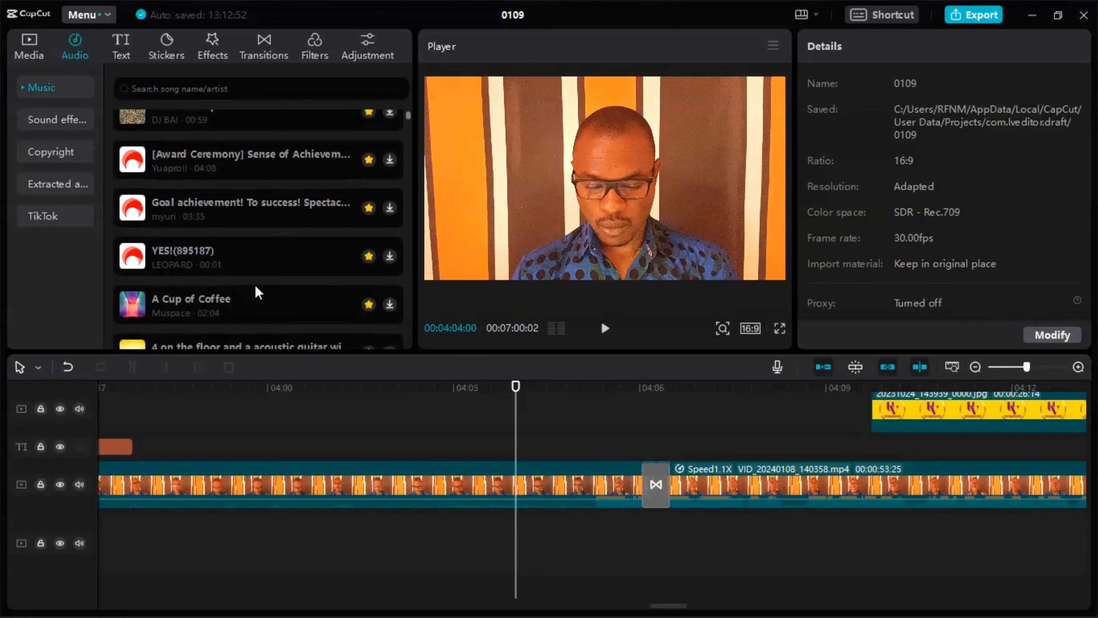
{"action": "scroll", "coordinate": [225, 255], "scroll_direction": "up", "scroll_amount": 3}
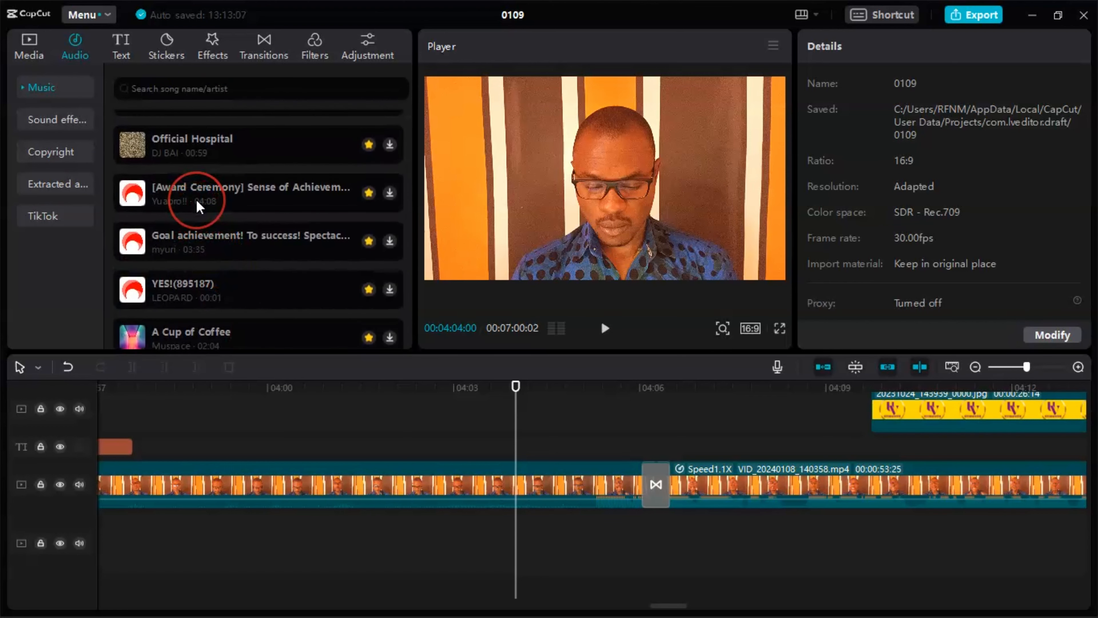
Preview the favorite track "[Award Ceremony] Sense of Achievement" and add it to the timeline at 00:04:04:00.
{"action": "left_click", "coordinate": [196, 199]}
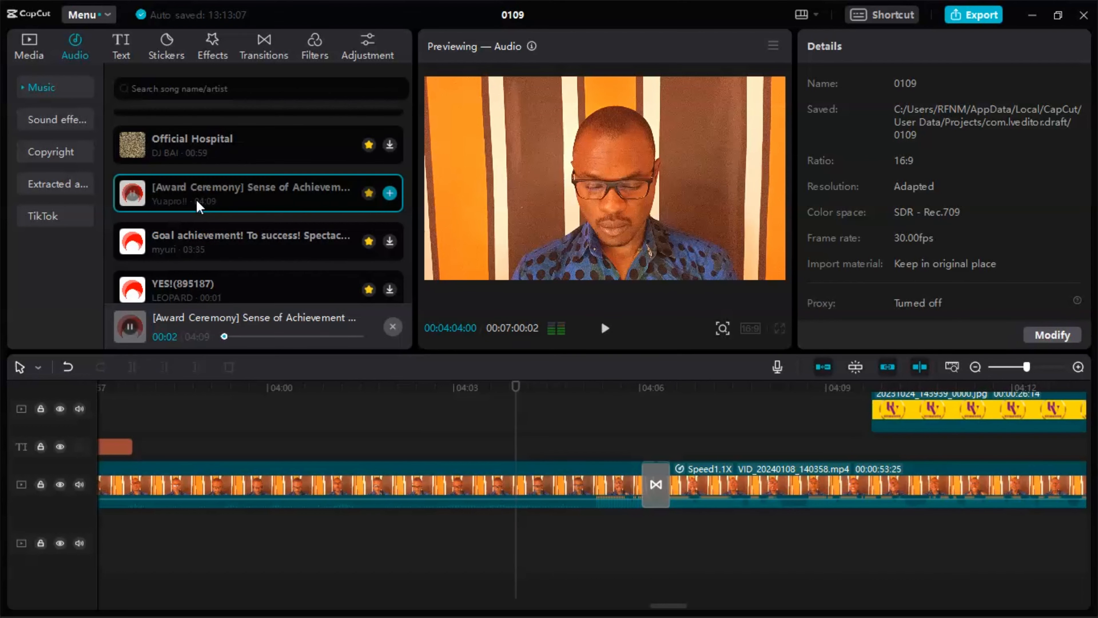
{"action": "left_click", "coordinate": [211, 191]}
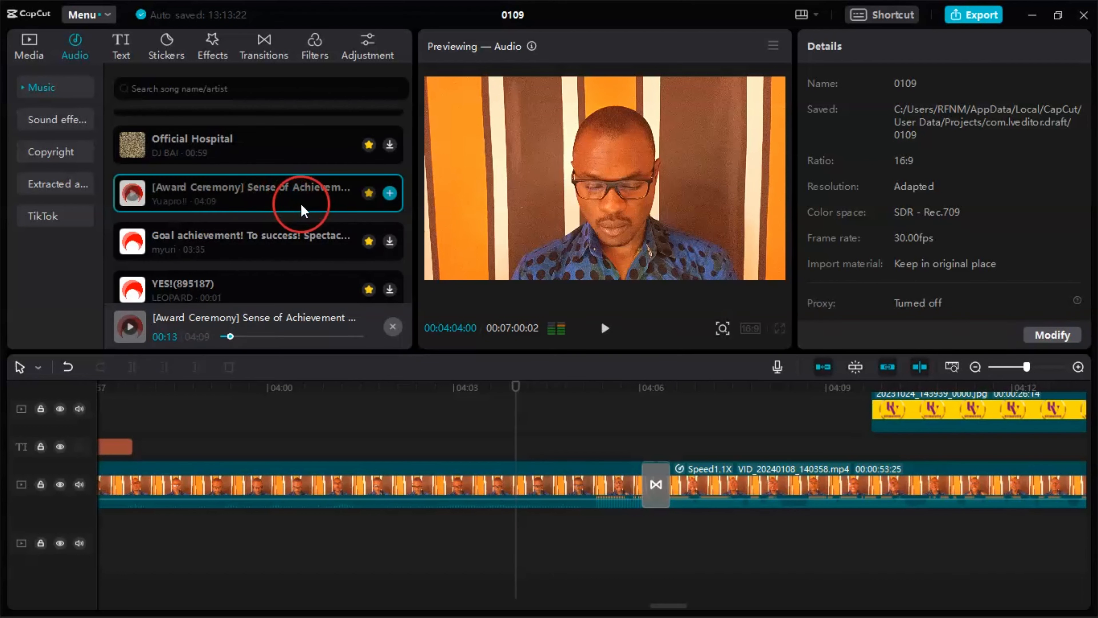
{"action": "left_click", "coordinate": [390, 193]}
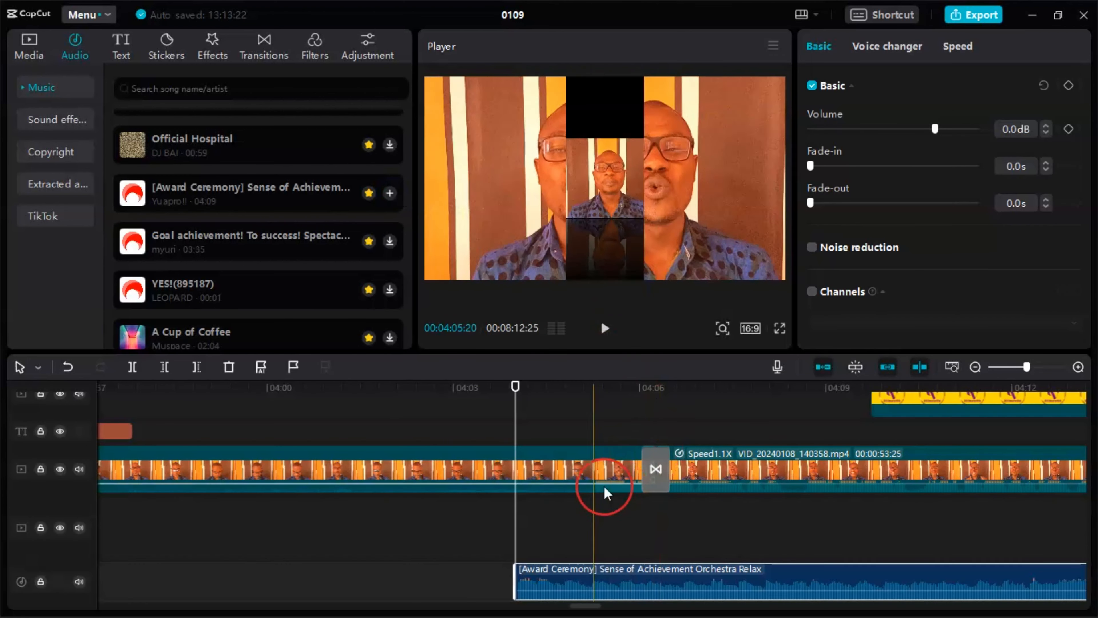
Play the footage from 00:04:04:00 past the Open transition to hear the music against the voice.
{"action": "left_click", "coordinate": [516, 431]}
{"action": "key", "text": "space"}
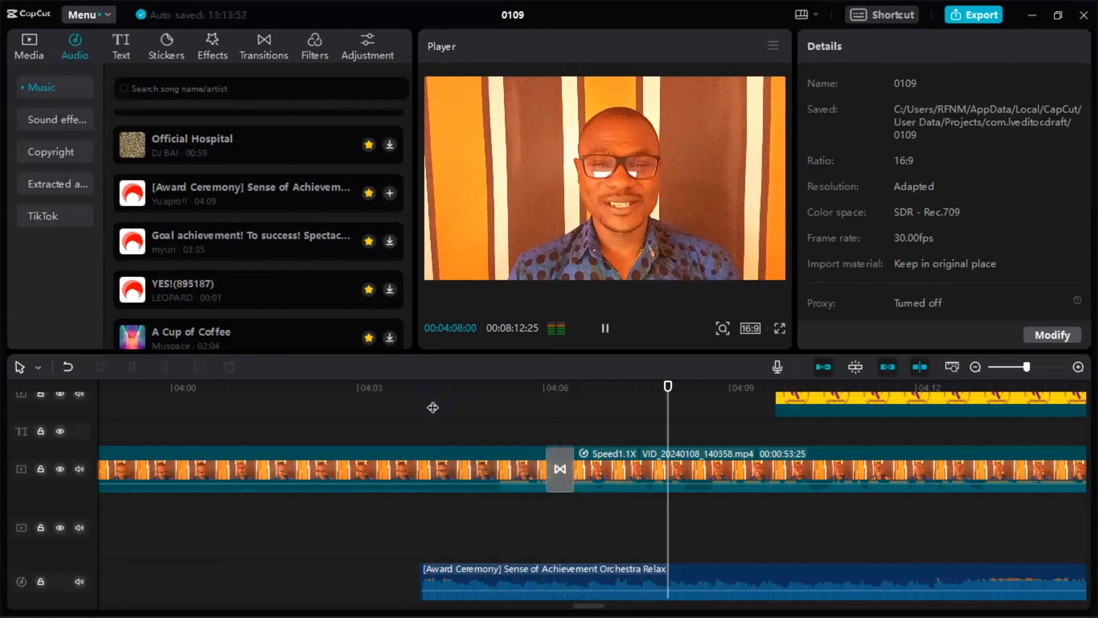
{"action": "key", "text": "space"}
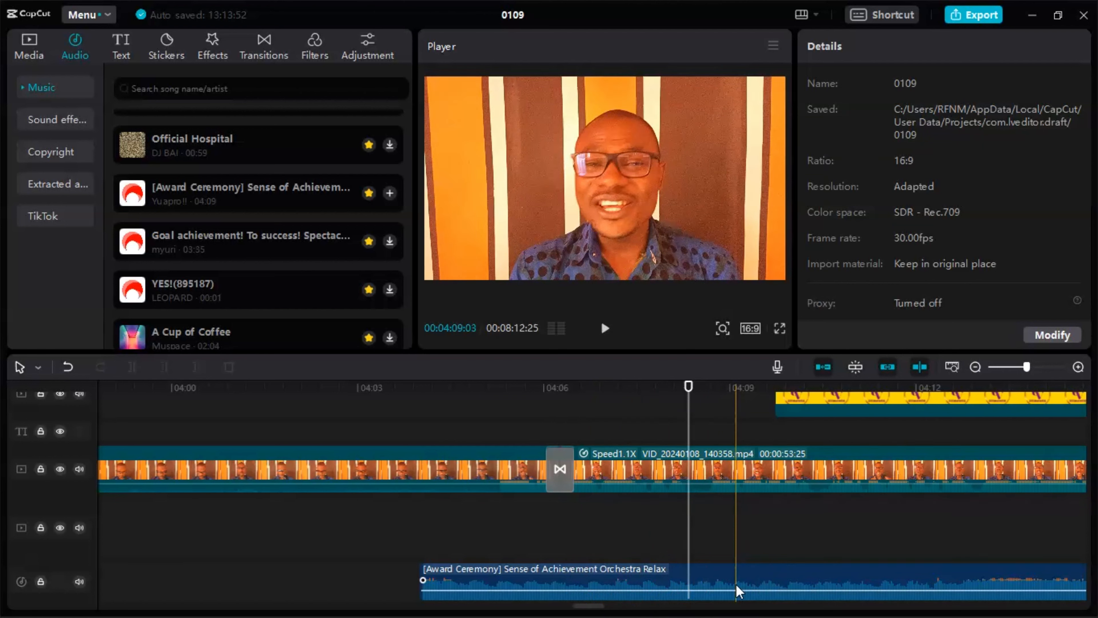
Lower the volume of the Award Ceremony music clip to about -31.4 dB.
{"action": "left_click", "coordinate": [731, 577]}
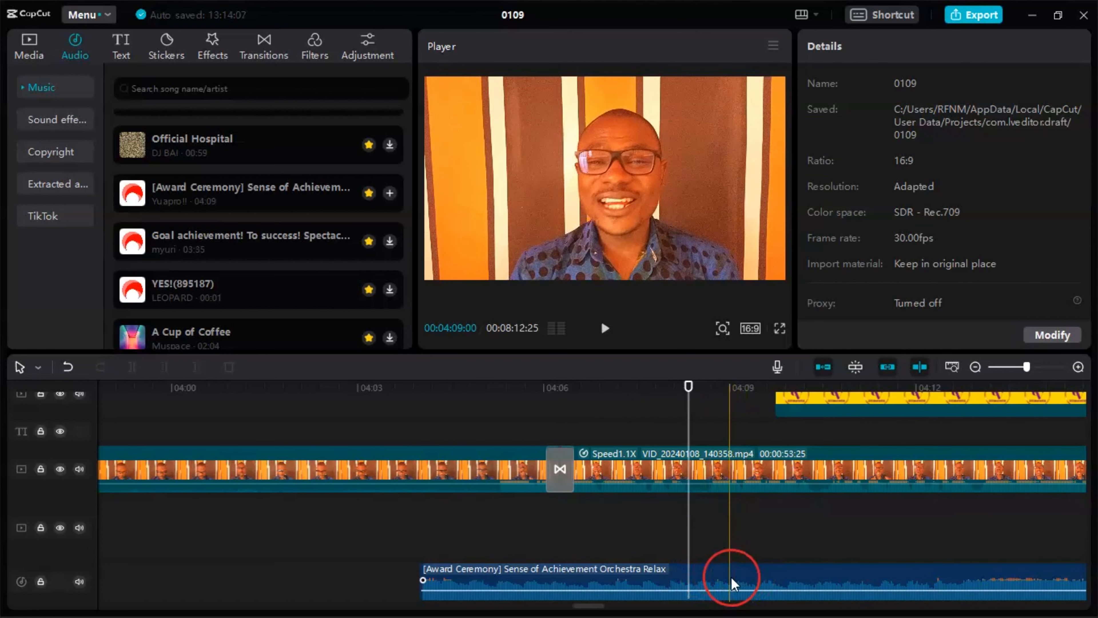
{"action": "left_click", "coordinate": [733, 575]}
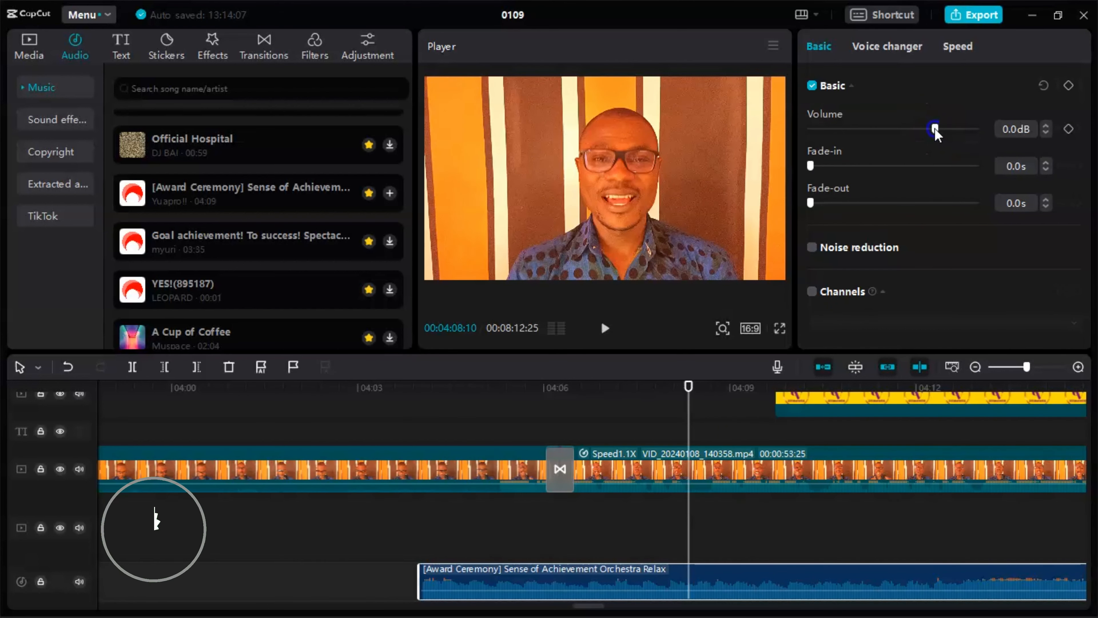
{"action": "left_click_drag", "start_coordinate": [935, 129], "coordinate": [870, 130]}
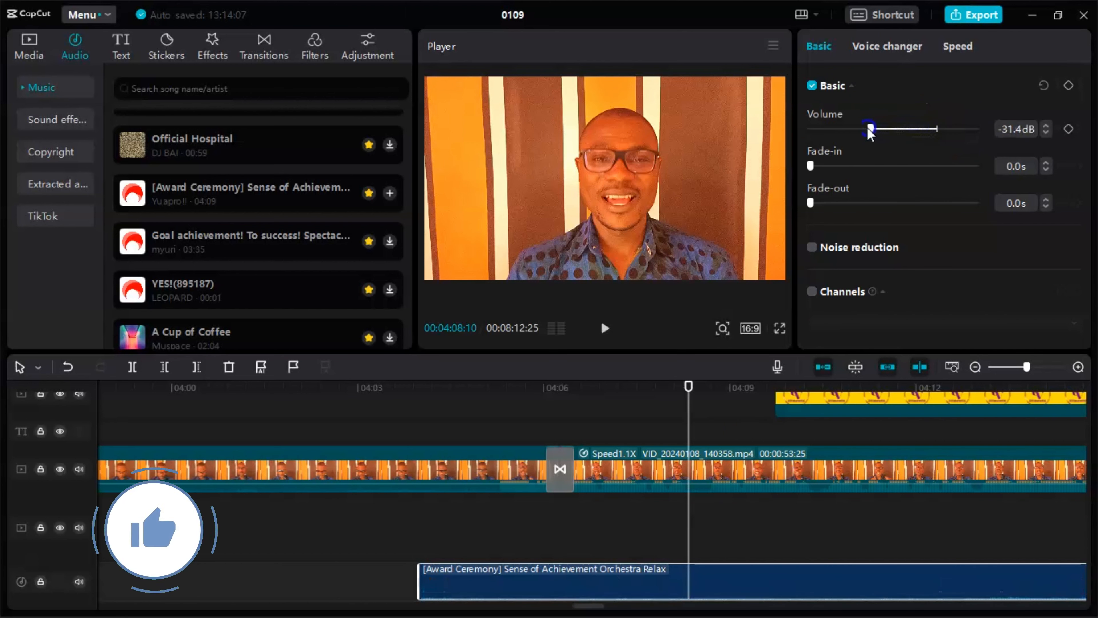
Review the footage from the start of the music clip across the Open transition with the quieter background music.
{"action": "left_click", "coordinate": [421, 438]}
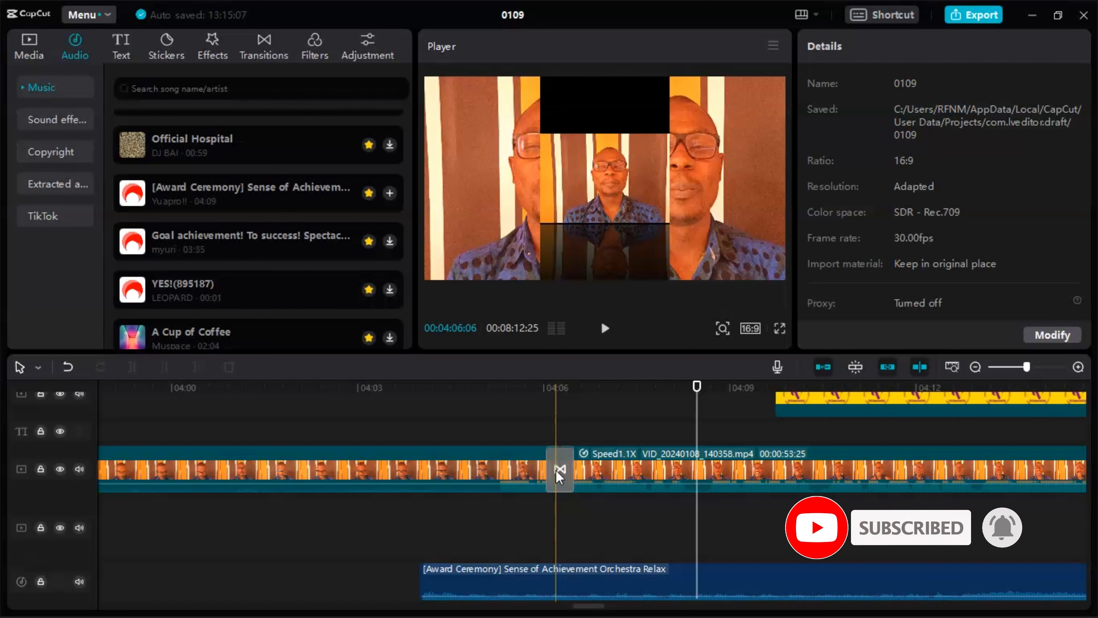
{"action": "left_click", "coordinate": [465, 472]}
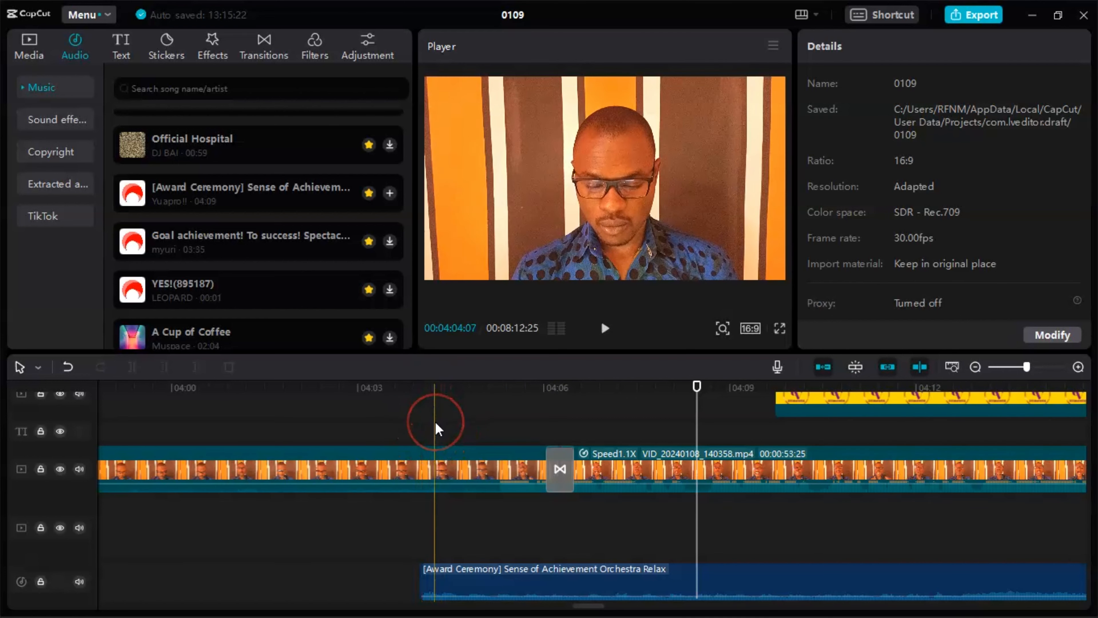
{"action": "left_click", "coordinate": [478, 415]}
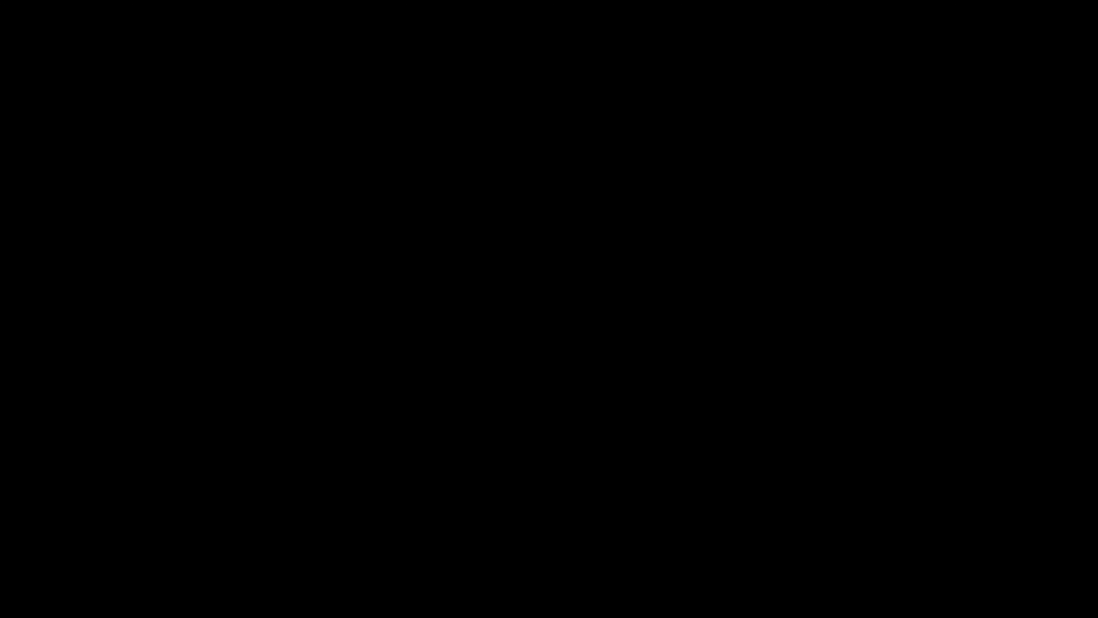